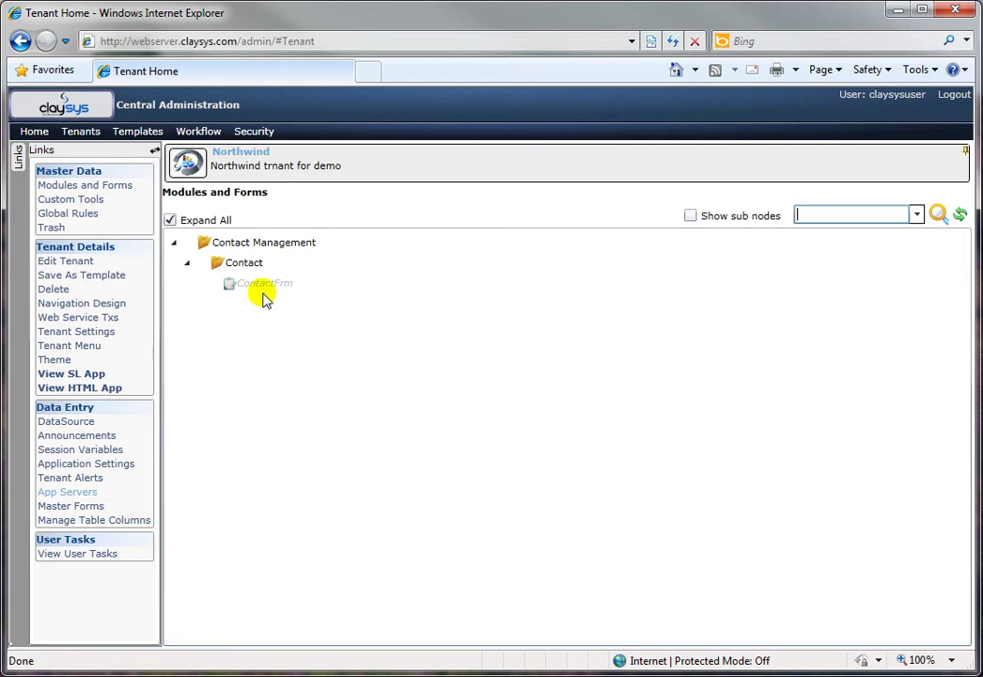
- Open the ContactFrm form in the designer and check it out for editing
right_click(261, 282)
click(325, 297)
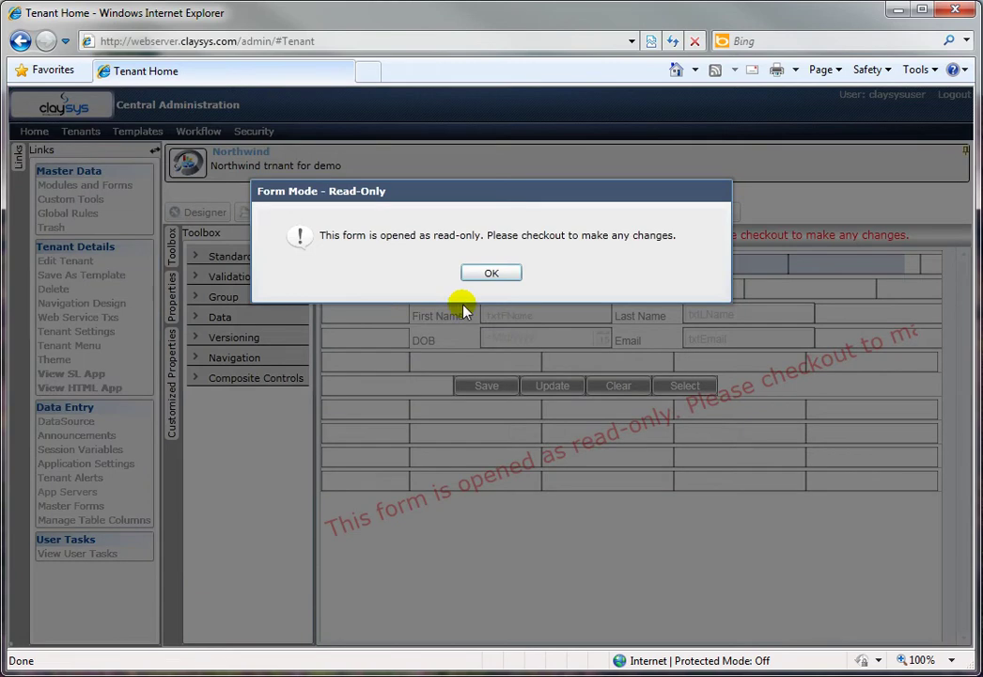
click(491, 270)
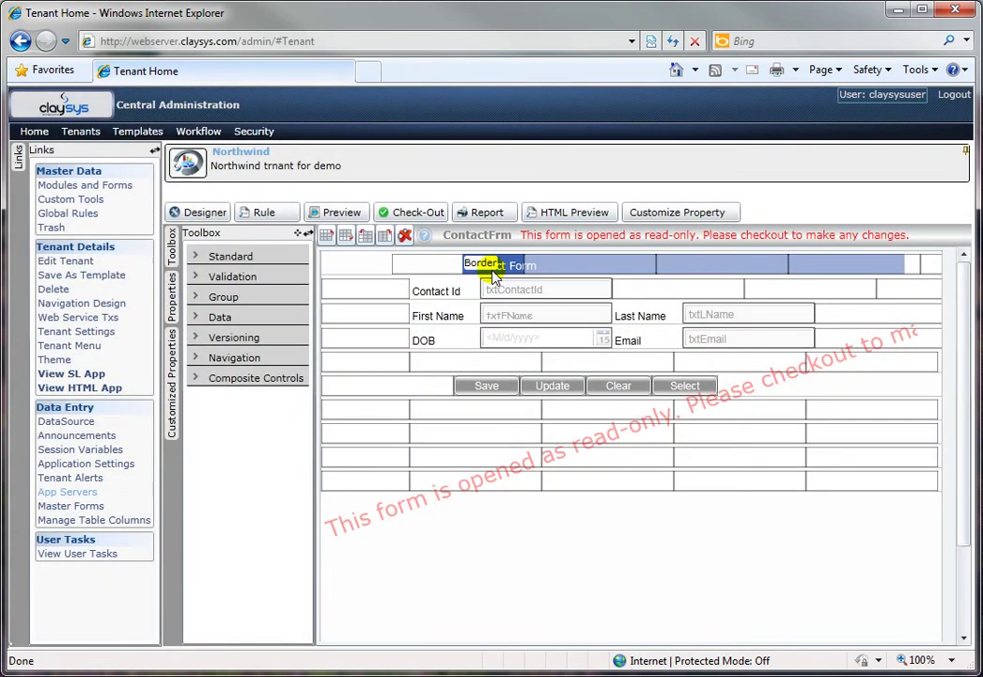
click(420, 216)
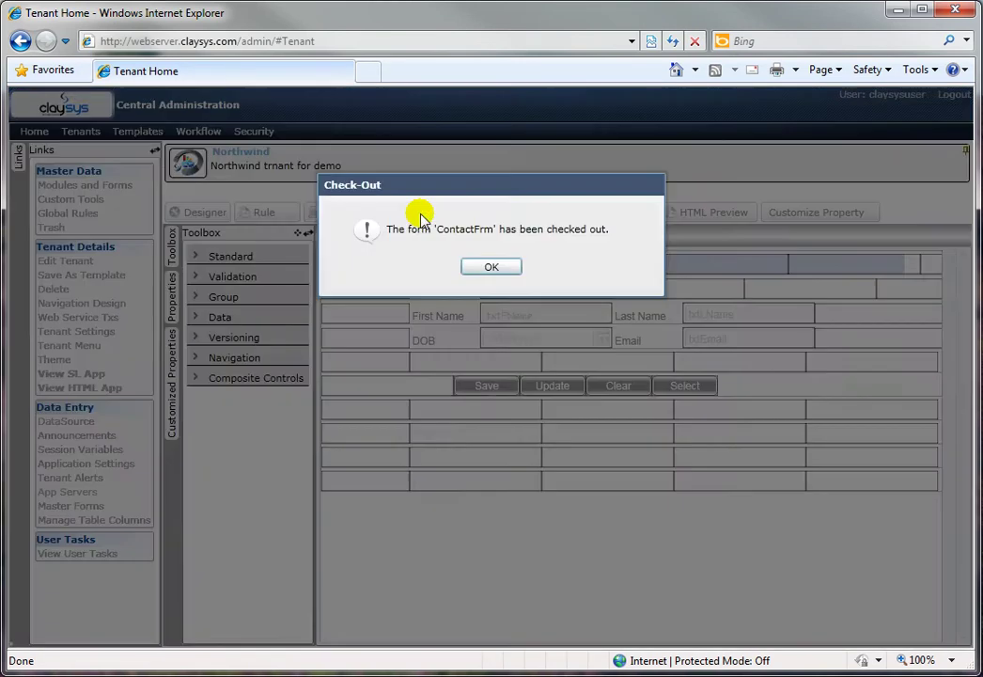
click(484, 266)
- Examine the style properties of the Contact Id text box, including its Visible and Enable settings
click(188, 305)
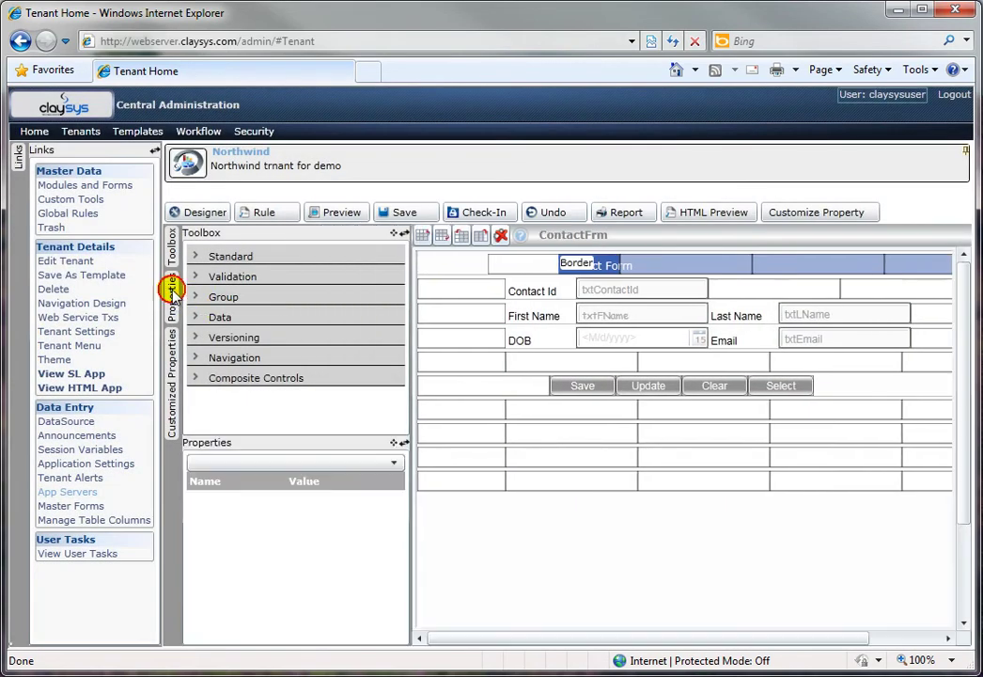
click(606, 291)
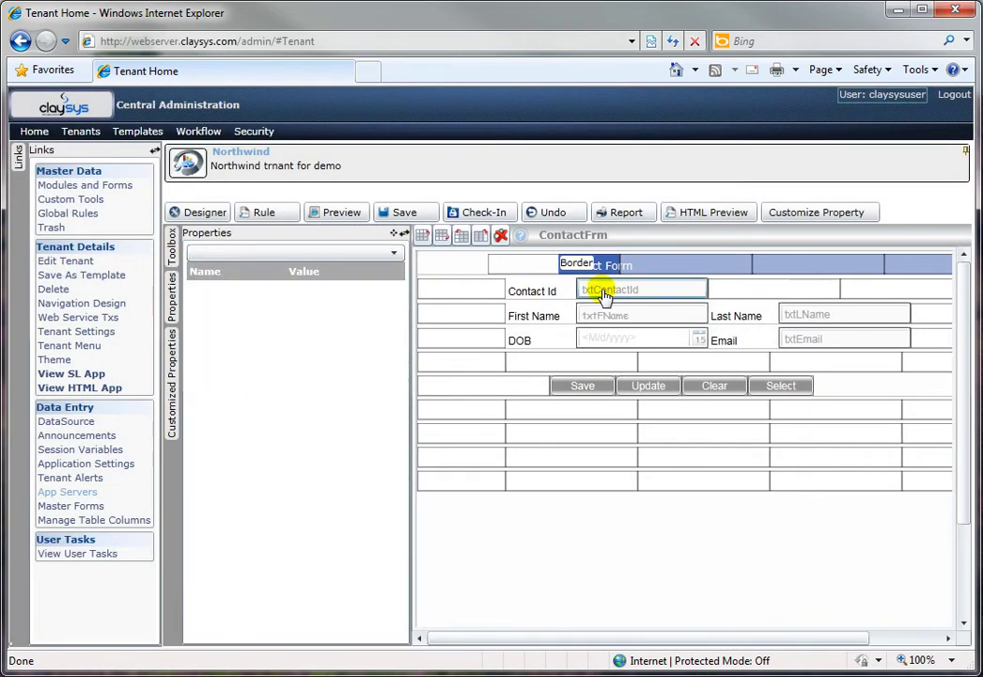
click(312, 292)
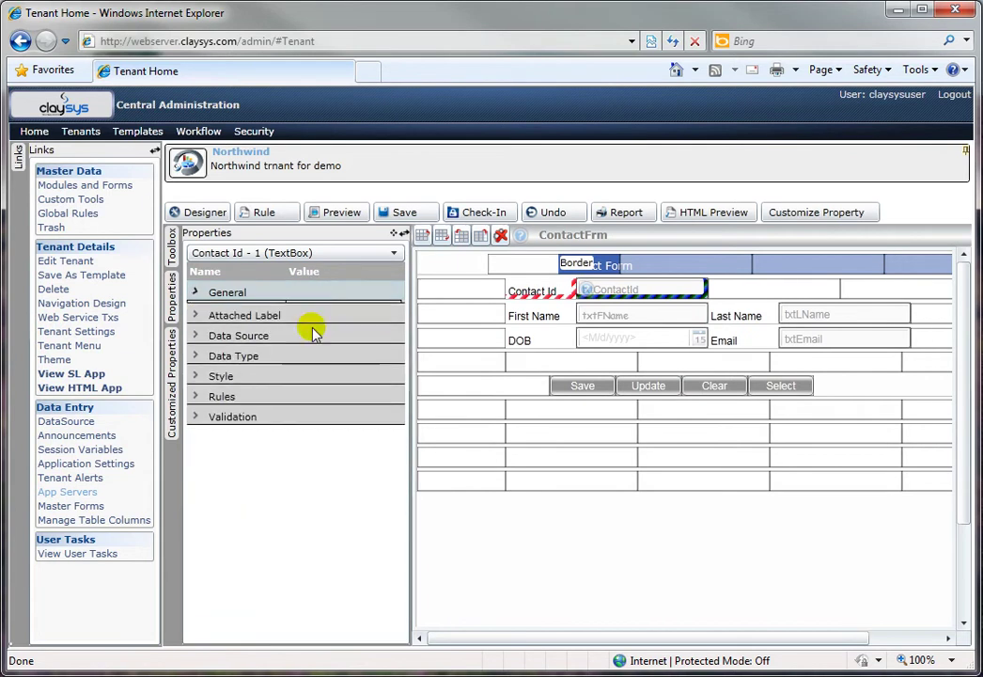
click(276, 374)
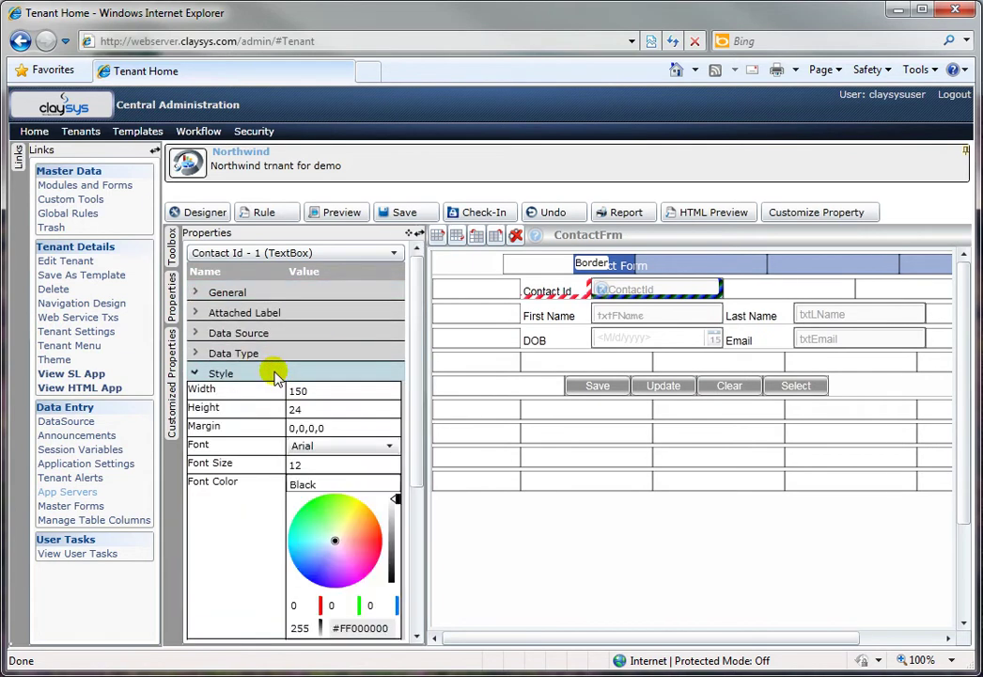
scroll(244, 522, down, 2)
scroll(247, 522, down, 3)
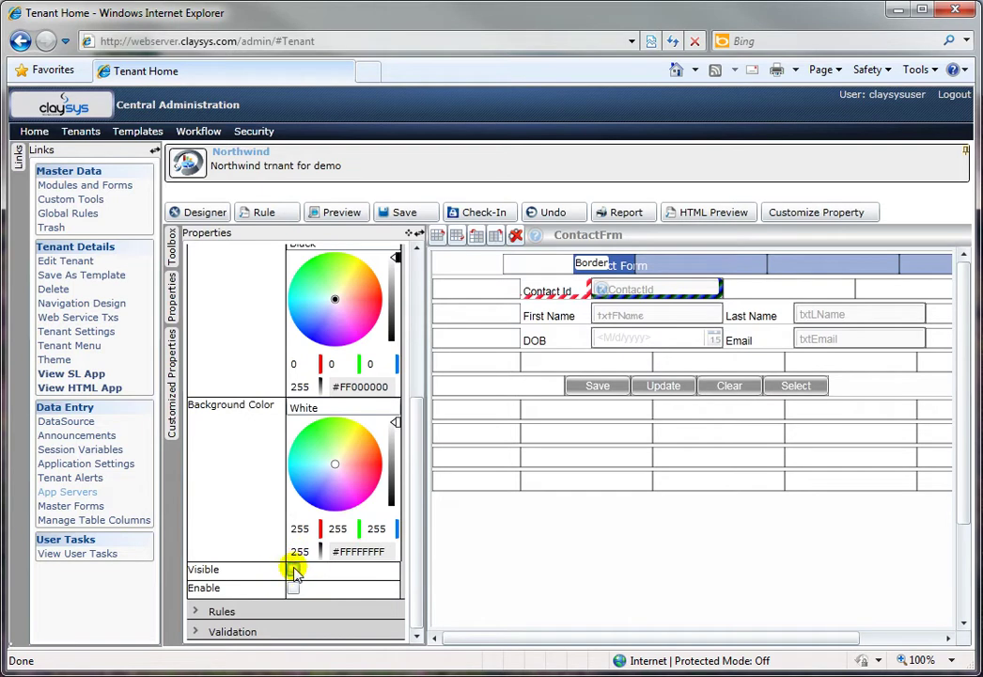
scroll(259, 540, up, 5)
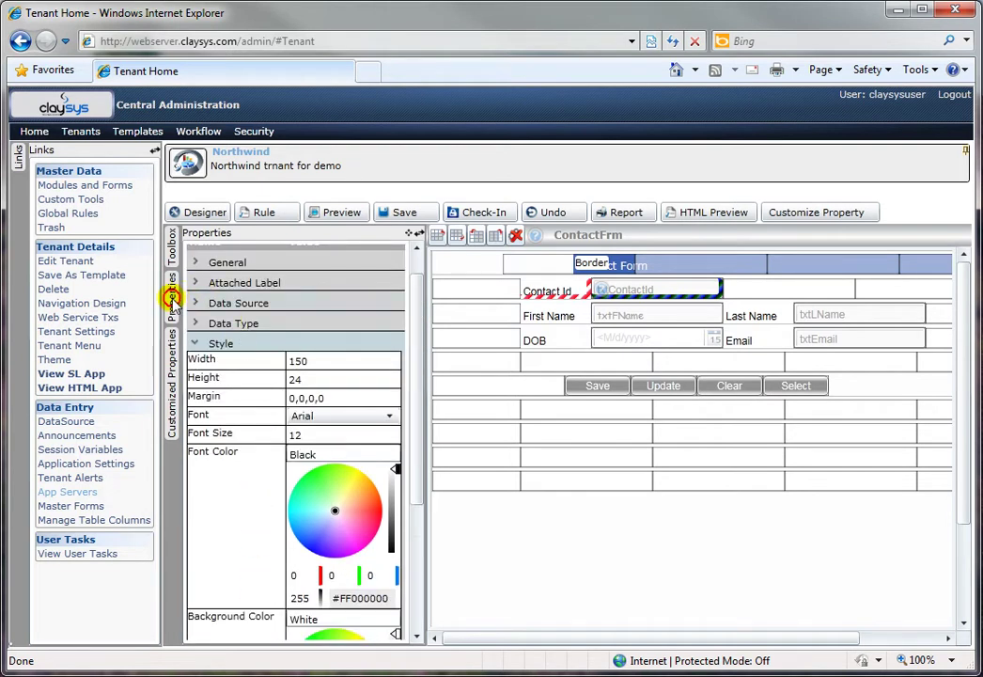
click(172, 305)
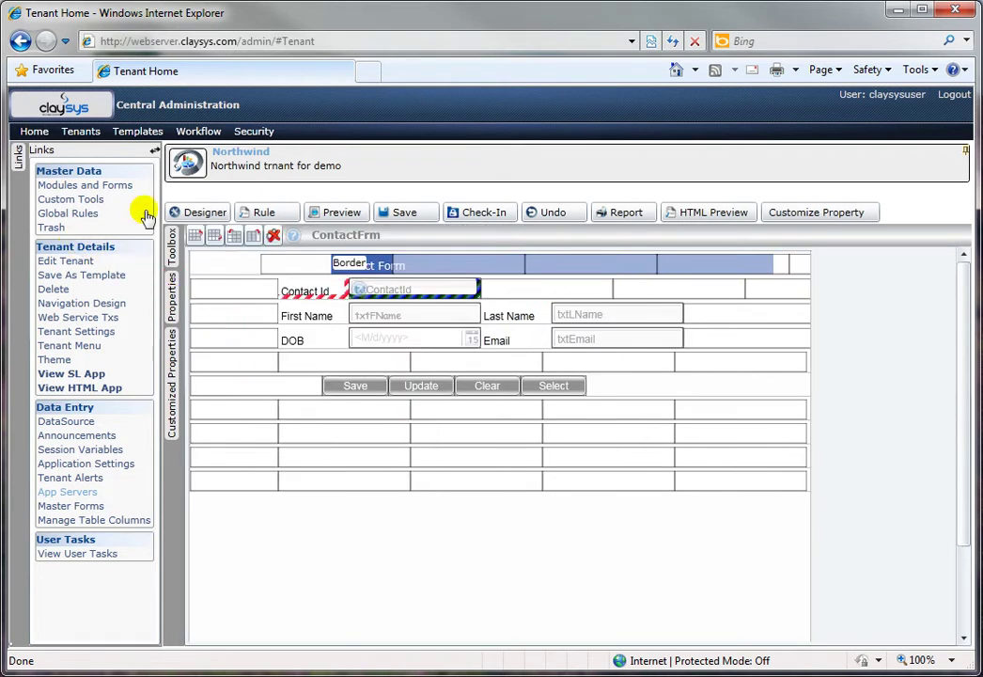
- Add two text boxes to the empty row below DOB and Email, one under each of those fields
click(173, 259)
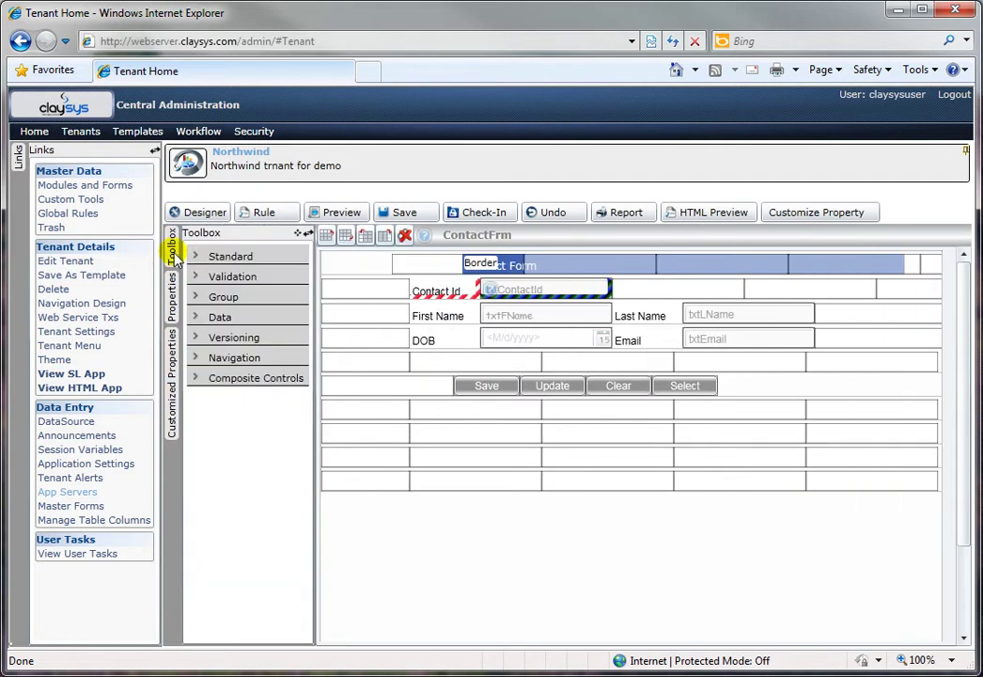
click(239, 252)
scroll(268, 434, down, 4)
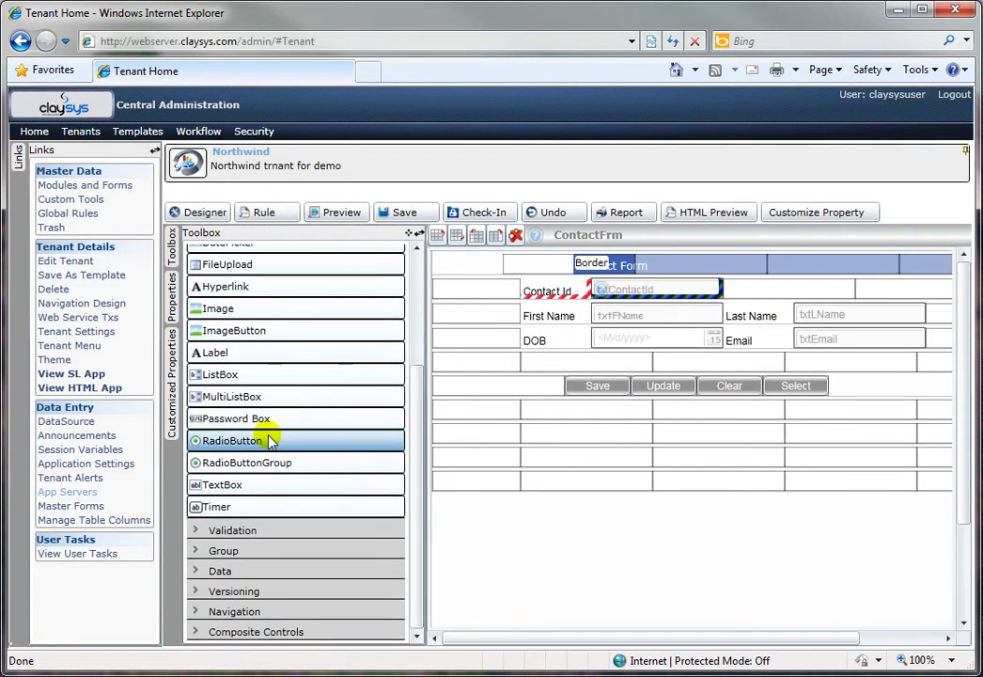
drag(223, 489, 542, 367)
drag(257, 483, 738, 367)
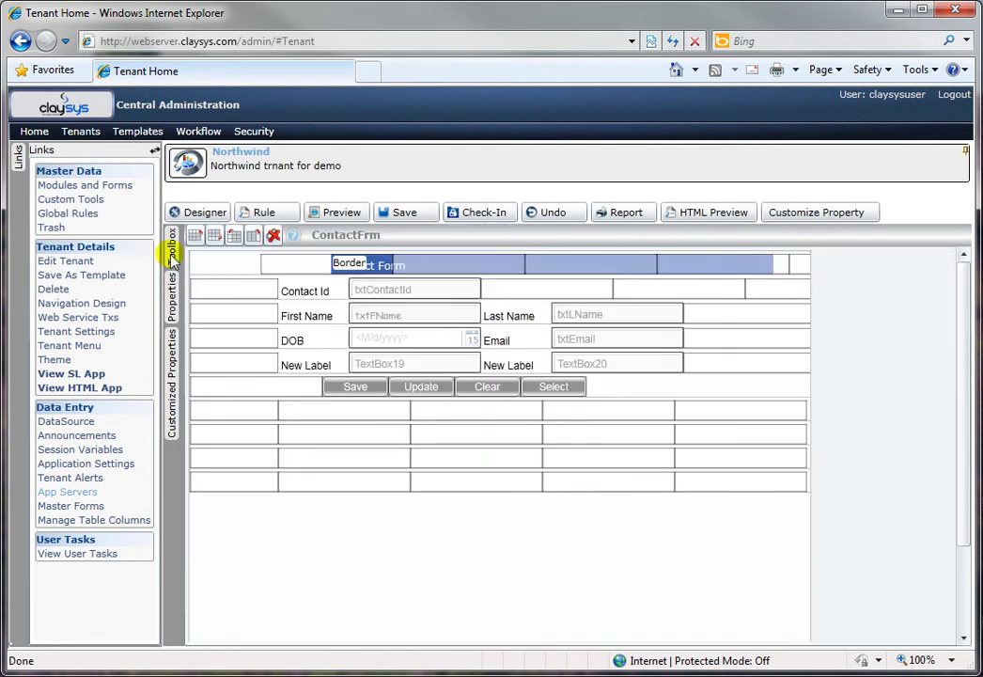
- Set the display name of the new text box under DOB to txtMName and its label text to "Mother's First Name"
click(172, 287)
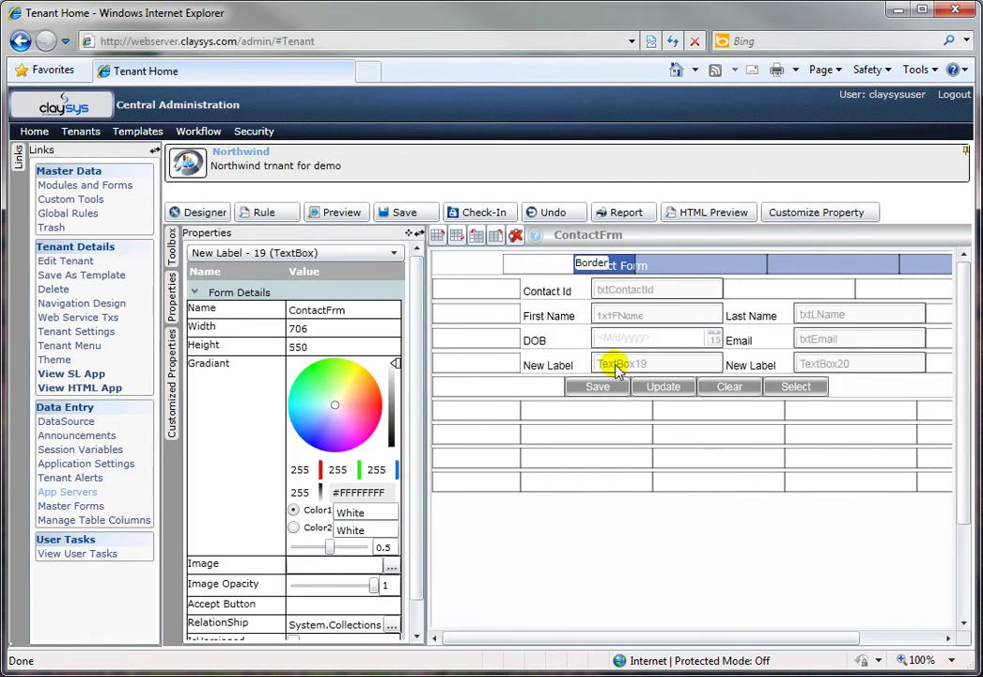
click(564, 362)
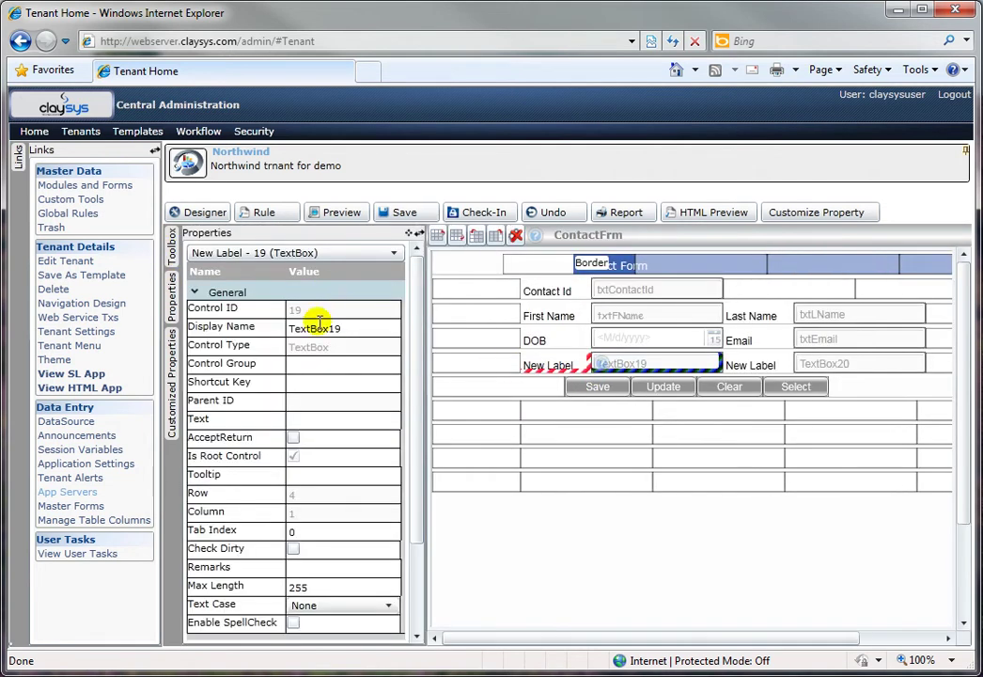
click(313, 327)
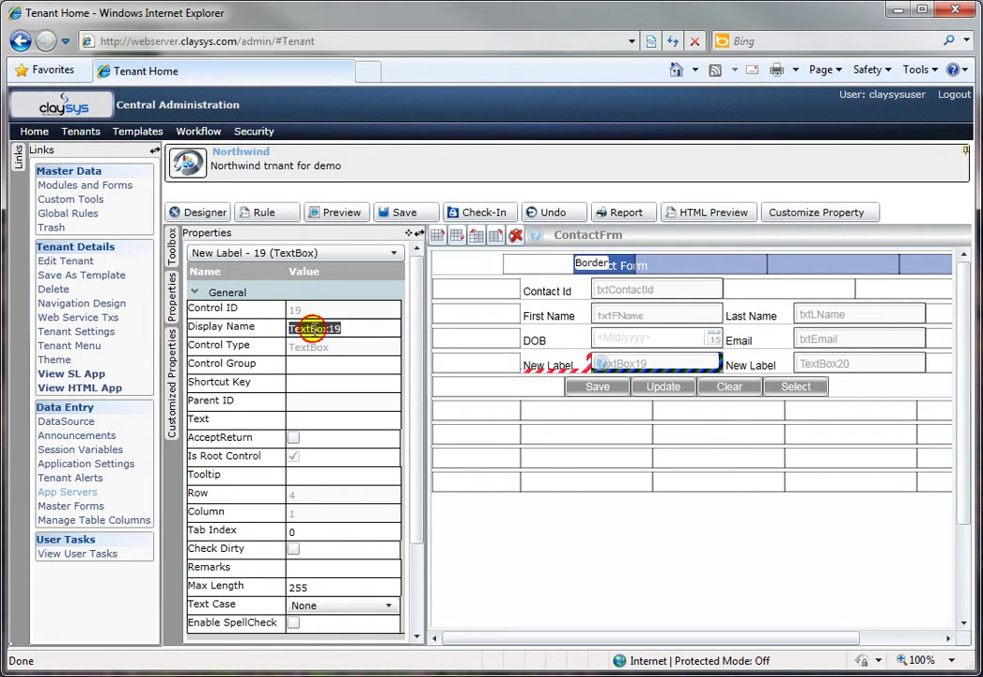
text(txtMName)
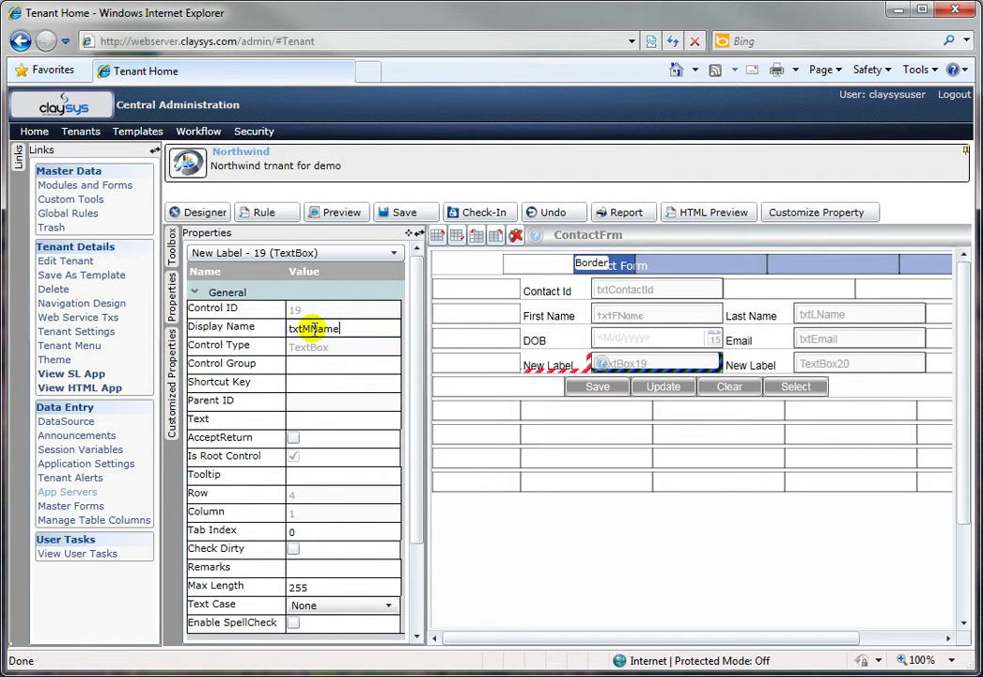
click(334, 293)
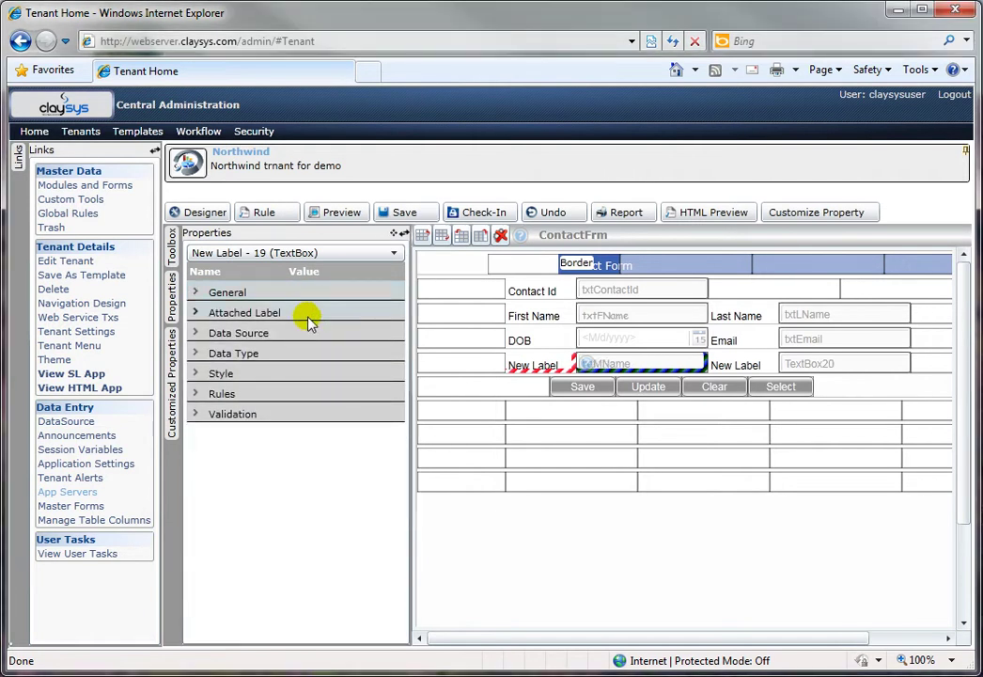
click(300, 314)
click(329, 347)
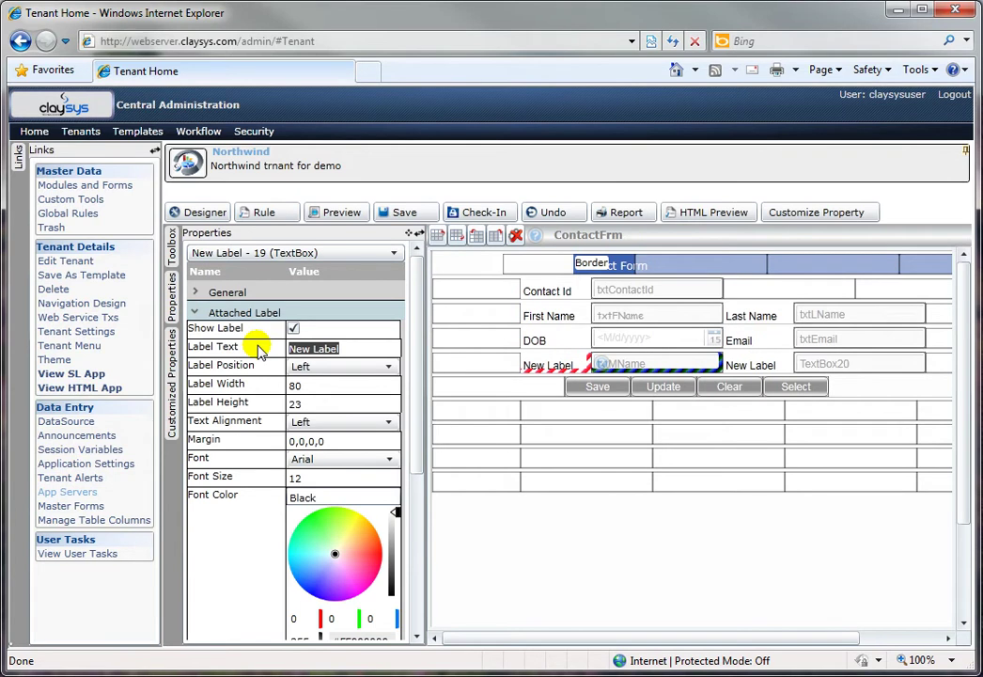
text(Mother's First Name)
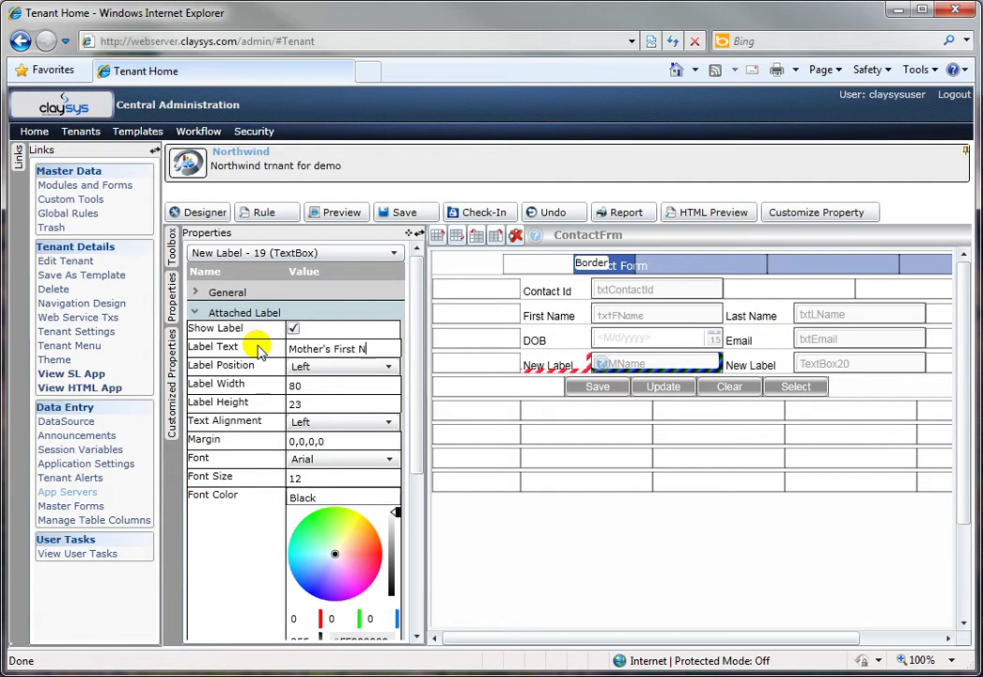
- Set the display name of the new text box under Email to txtMLName and its label text to "Mother's Last Name"
click(834, 368)
double_click(324, 327)
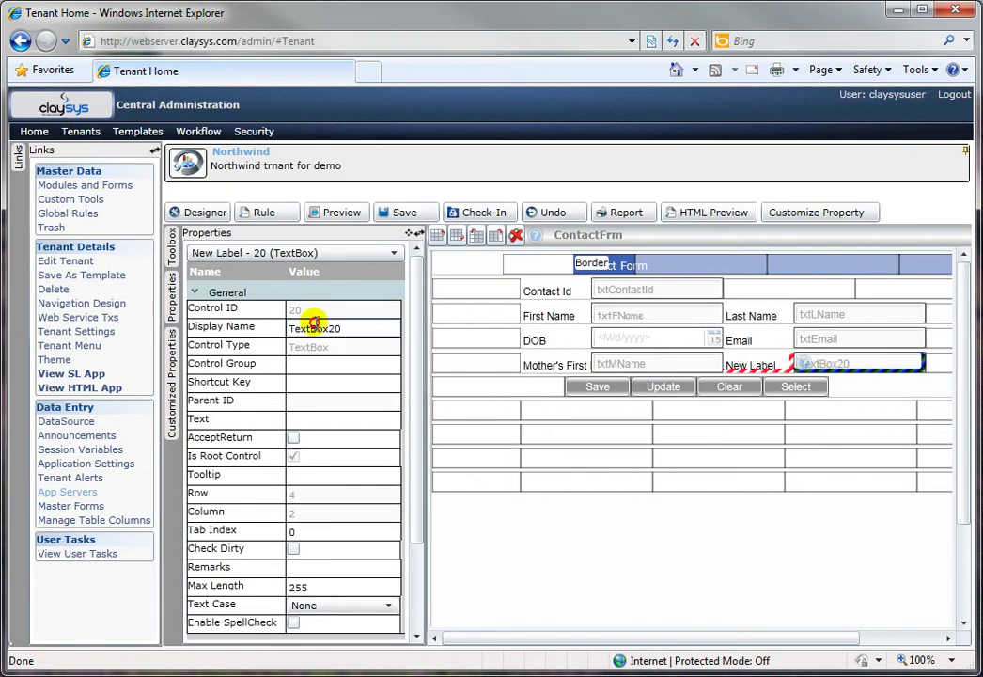
text(txtMLName)
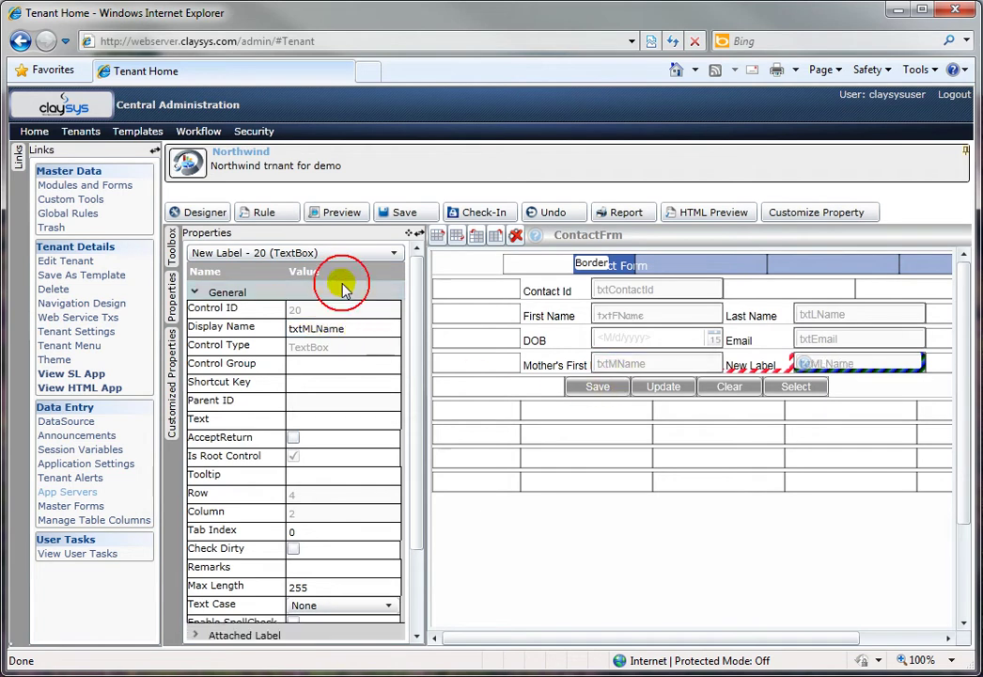
click(339, 292)
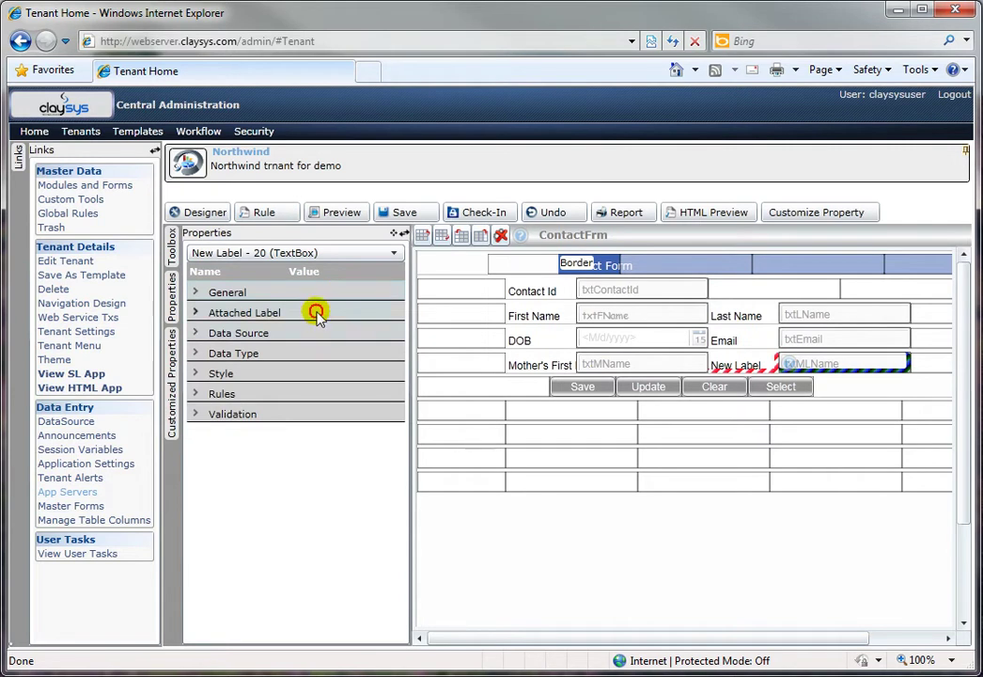
click(319, 314)
click(242, 348)
key(ctrl+a)
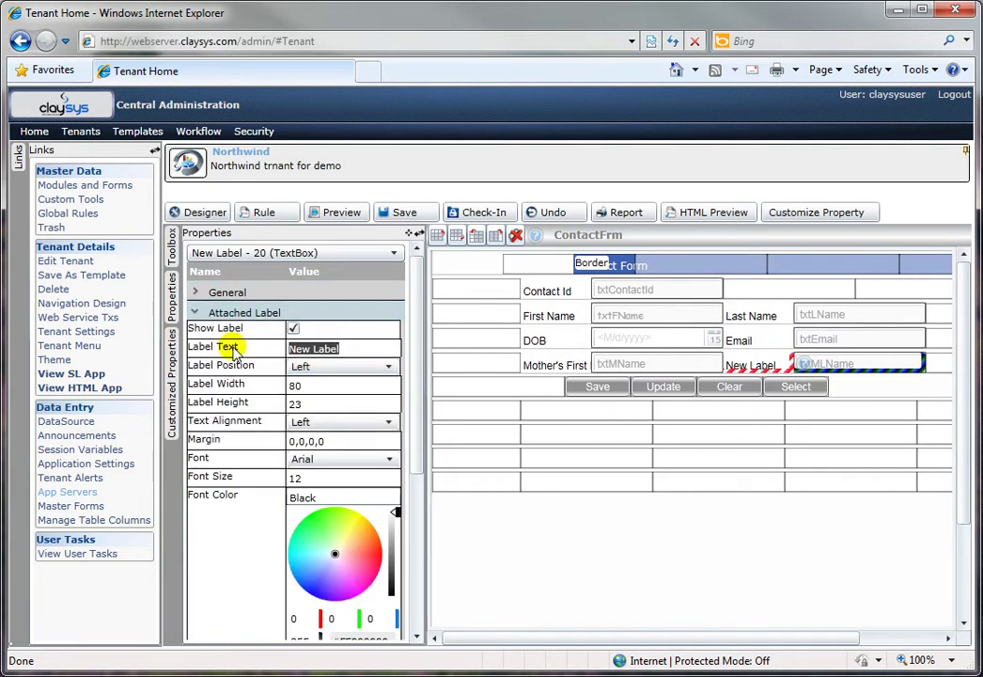
text(Mothers)
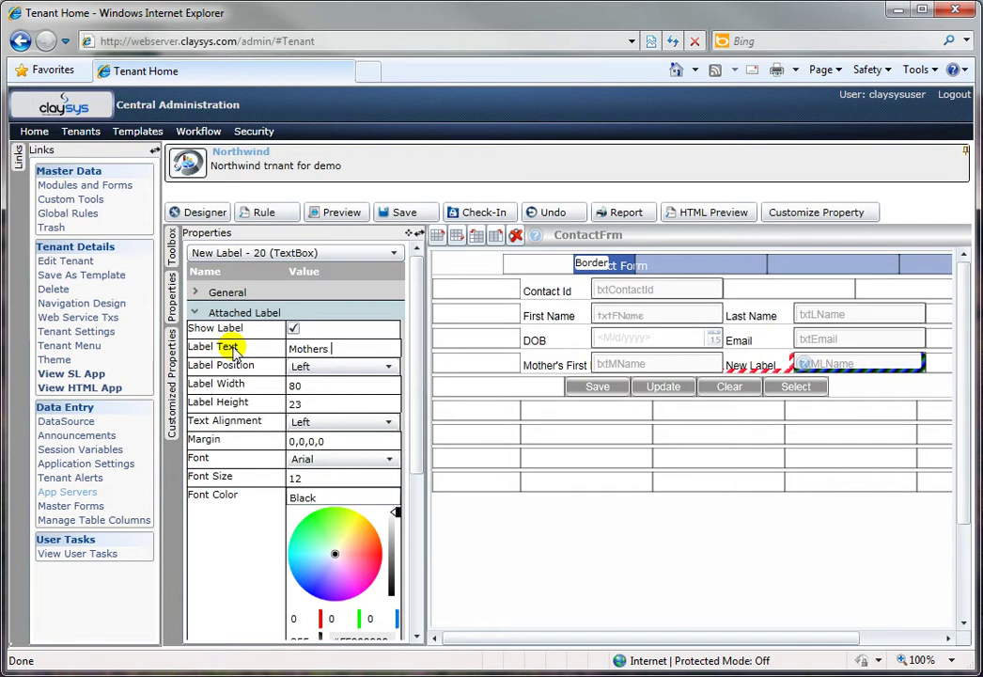
key(BackSpace)
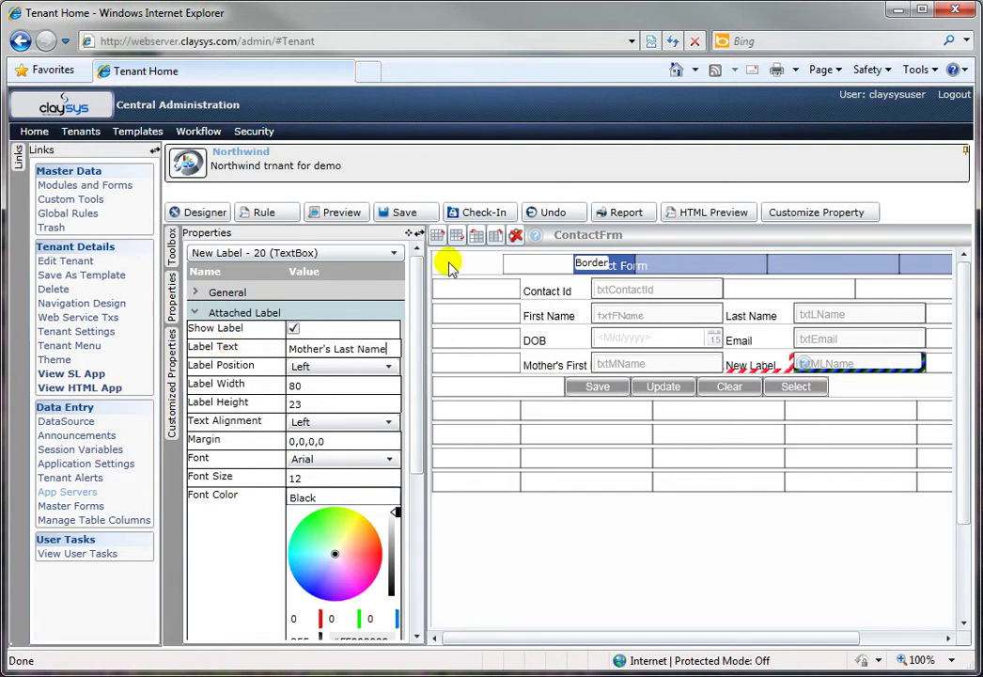
click(202, 213)
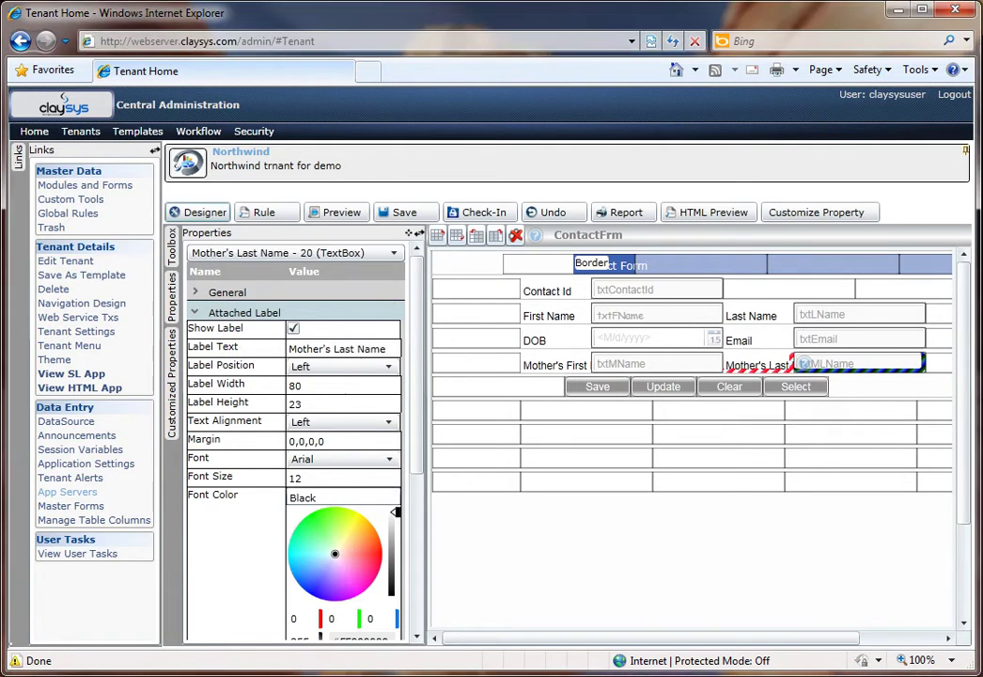
- Set the label width of the Mother's Last Name text box to 120, previewing the form before and after the change
click(344, 212)
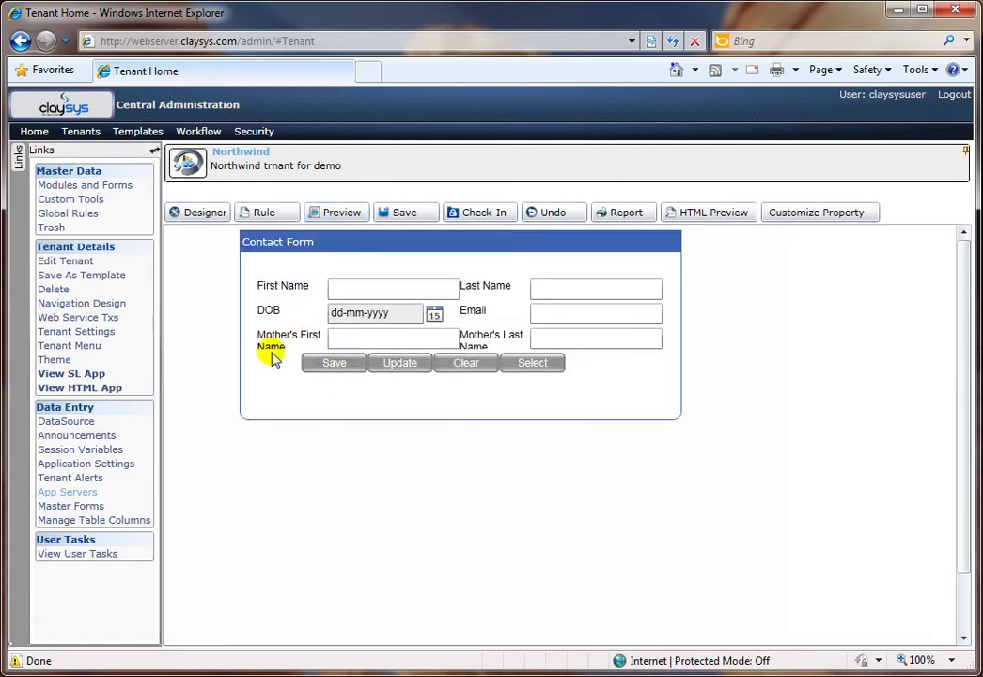
click(204, 215)
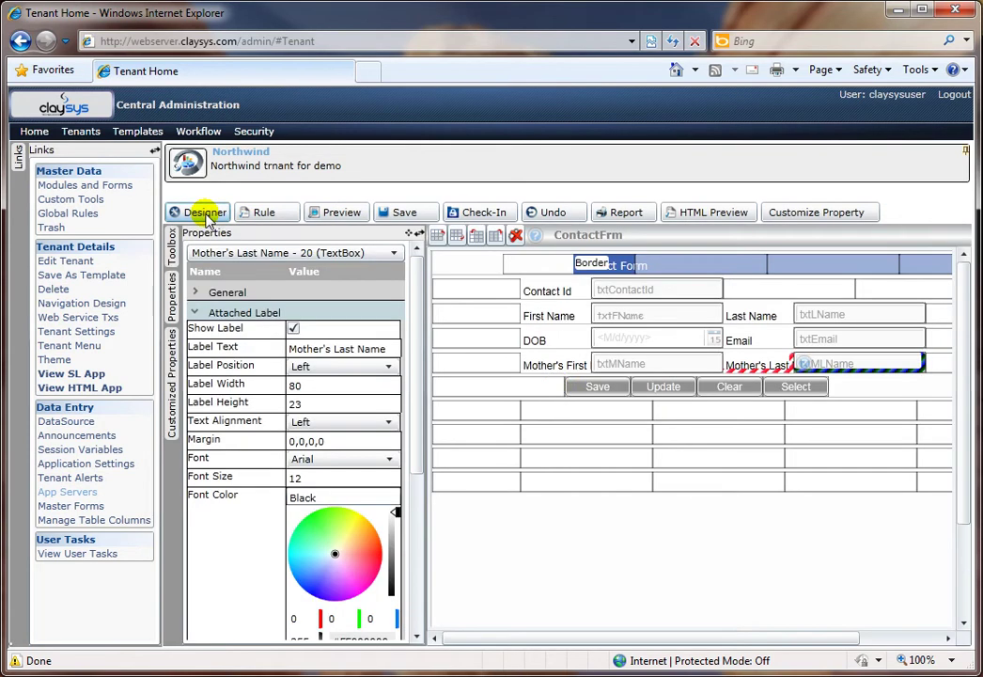
click(294, 386)
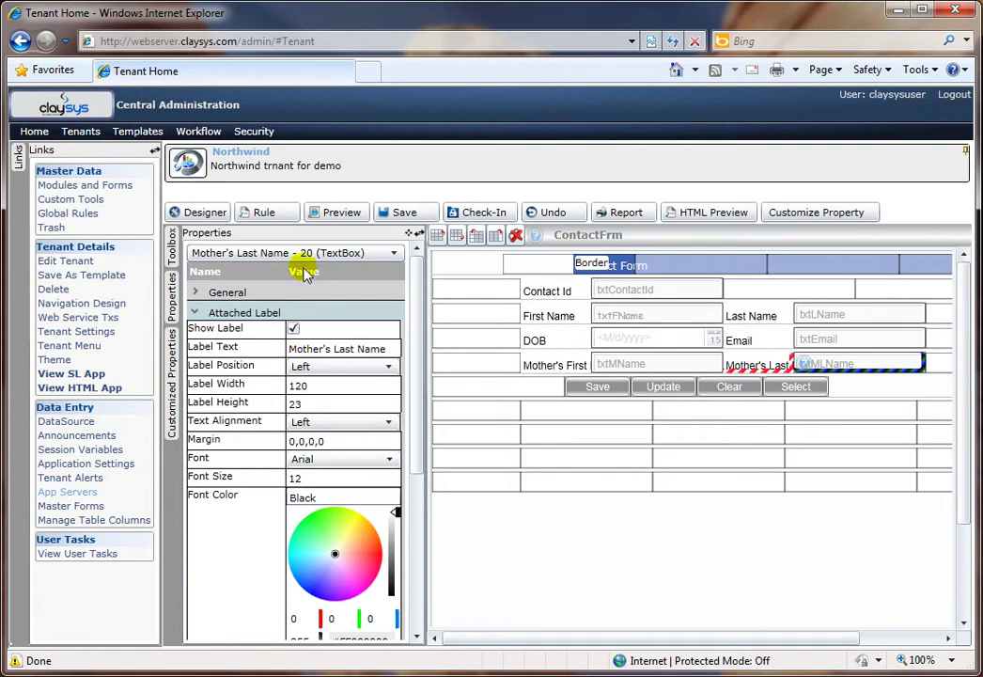
click(341, 212)
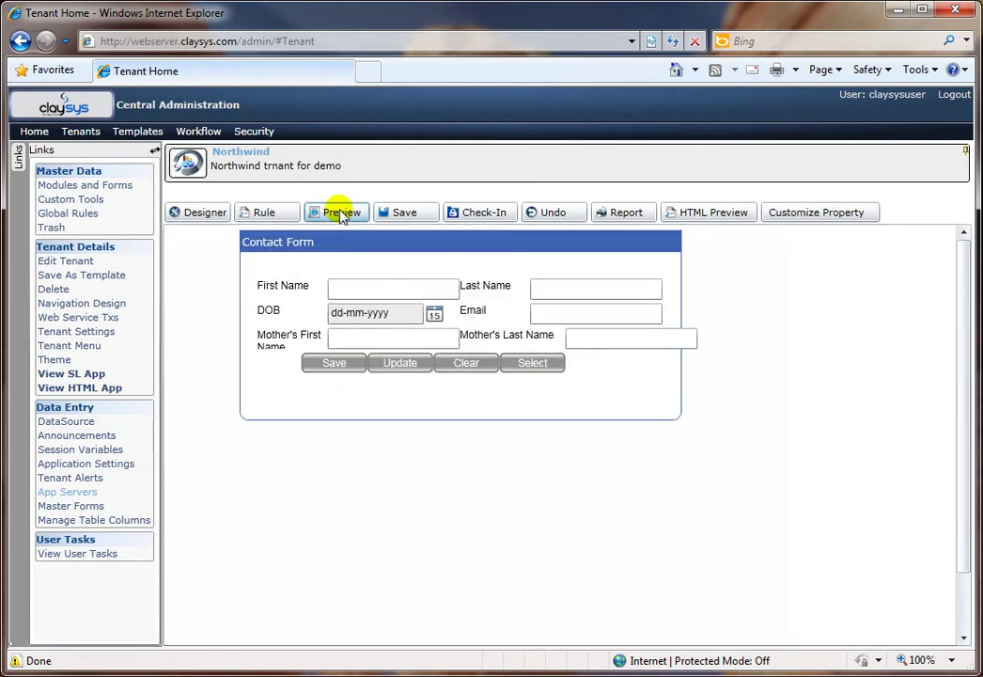
click(194, 212)
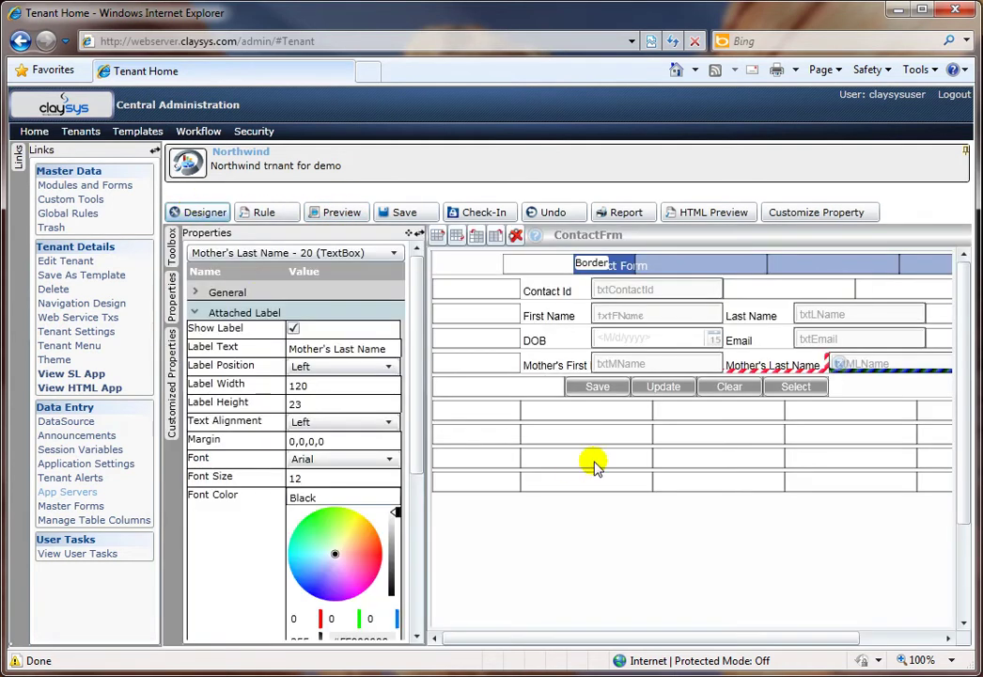
- Set the label width of the Mother's First Name text box to 120
click(554, 368)
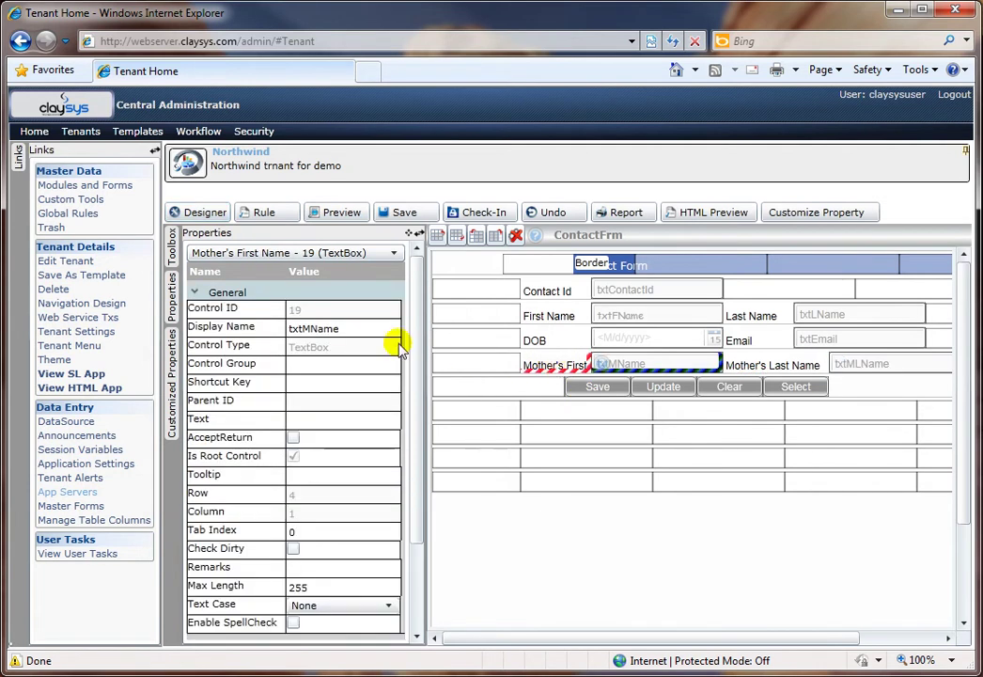
click(314, 289)
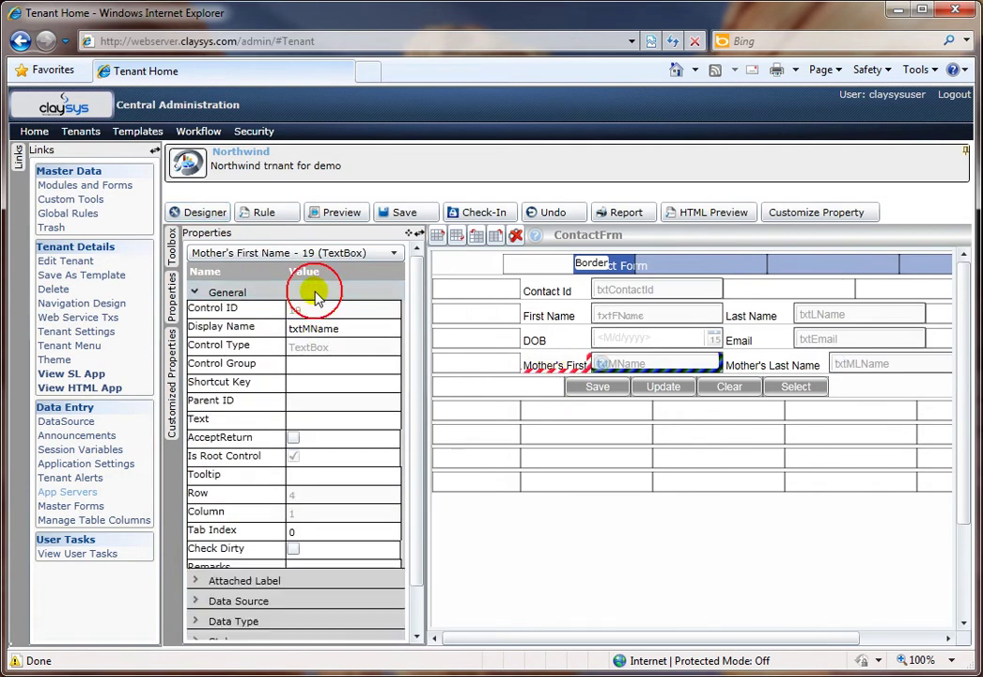
click(302, 311)
click(294, 385)
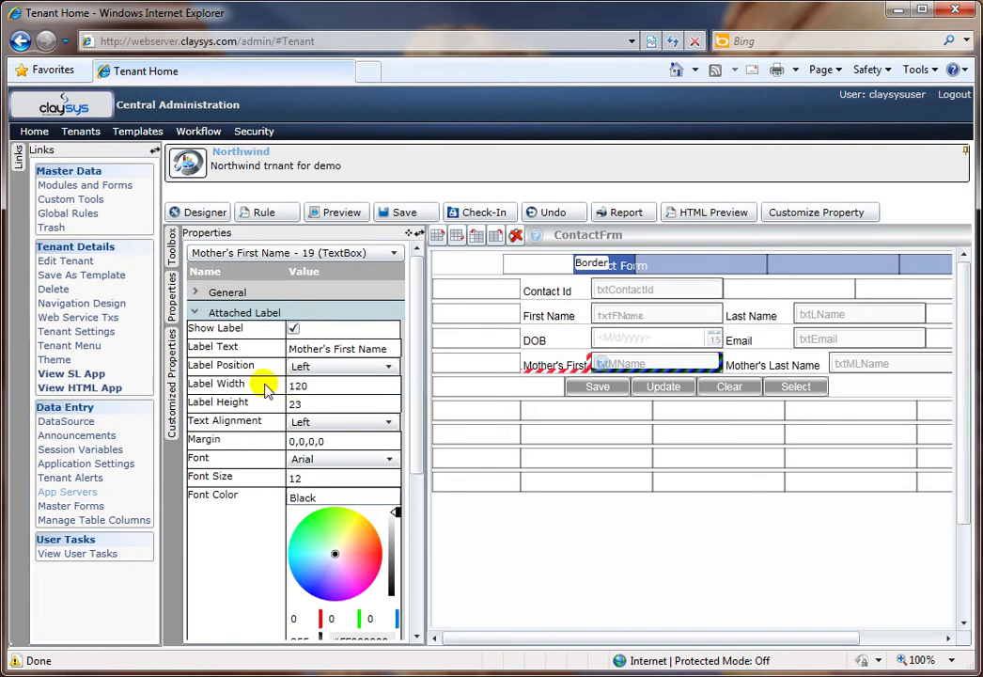
- Make the Mother's First Name text box hidden by turning off Visible in its style settings
click(549, 341)
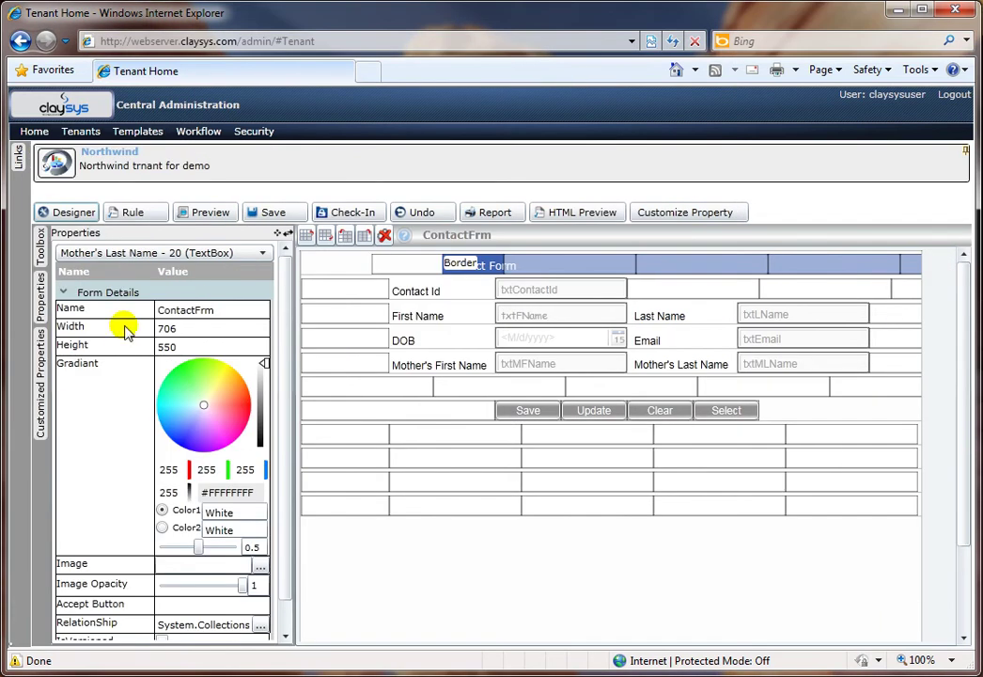
click(521, 366)
click(146, 292)
click(151, 299)
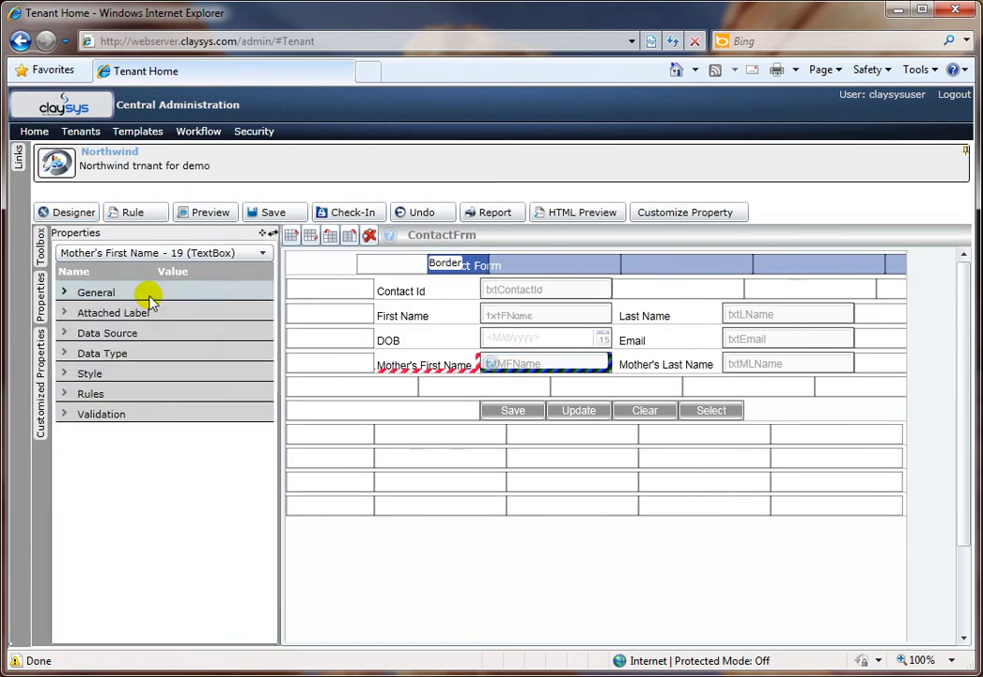
click(128, 372)
scroll(103, 531, down, 7)
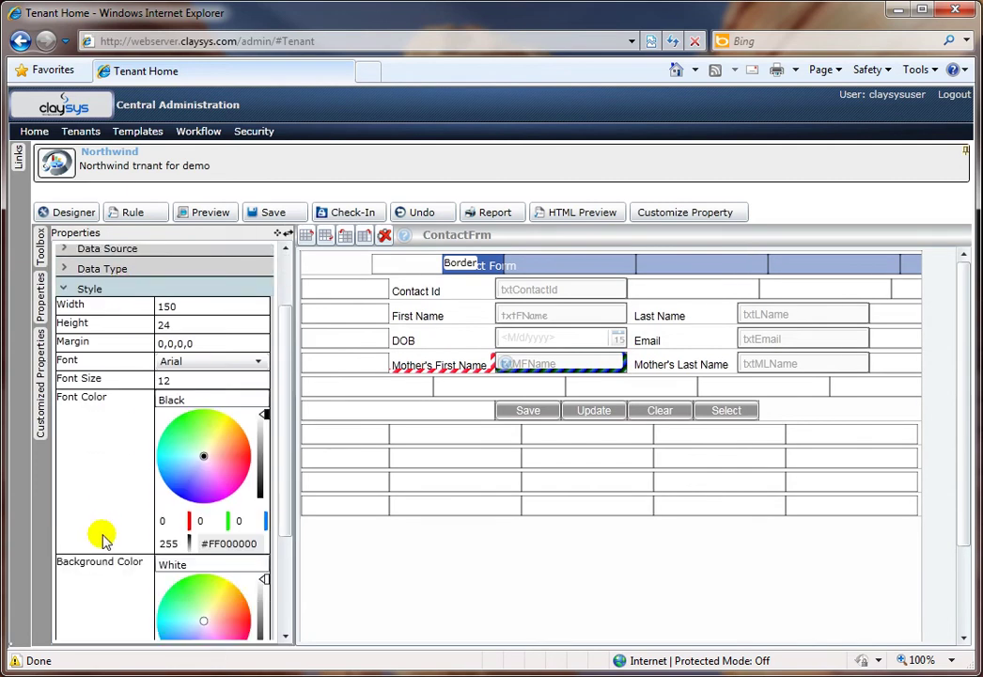
click(163, 569)
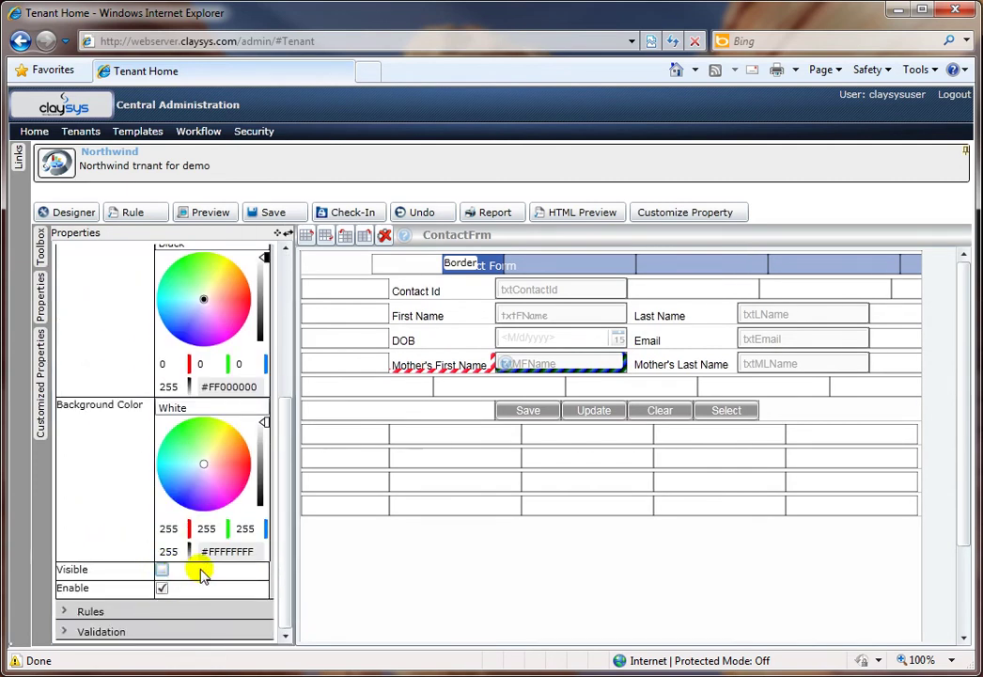
- Turn off Visible in the style settings of the Mother's Last Name text box
click(766, 363)
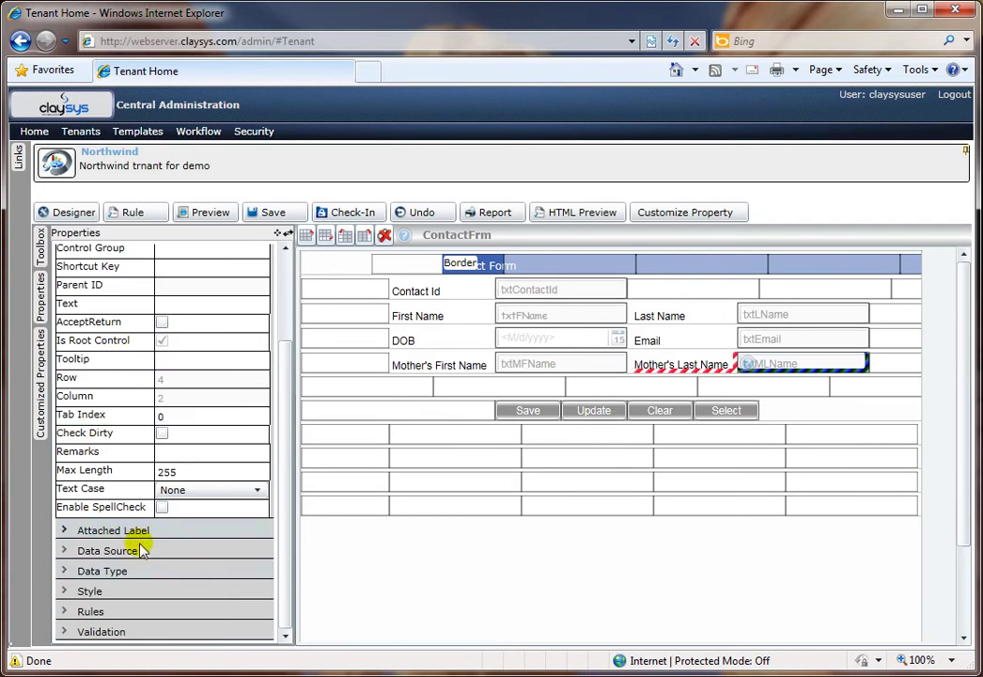
click(118, 589)
scroll(119, 568, down, 6)
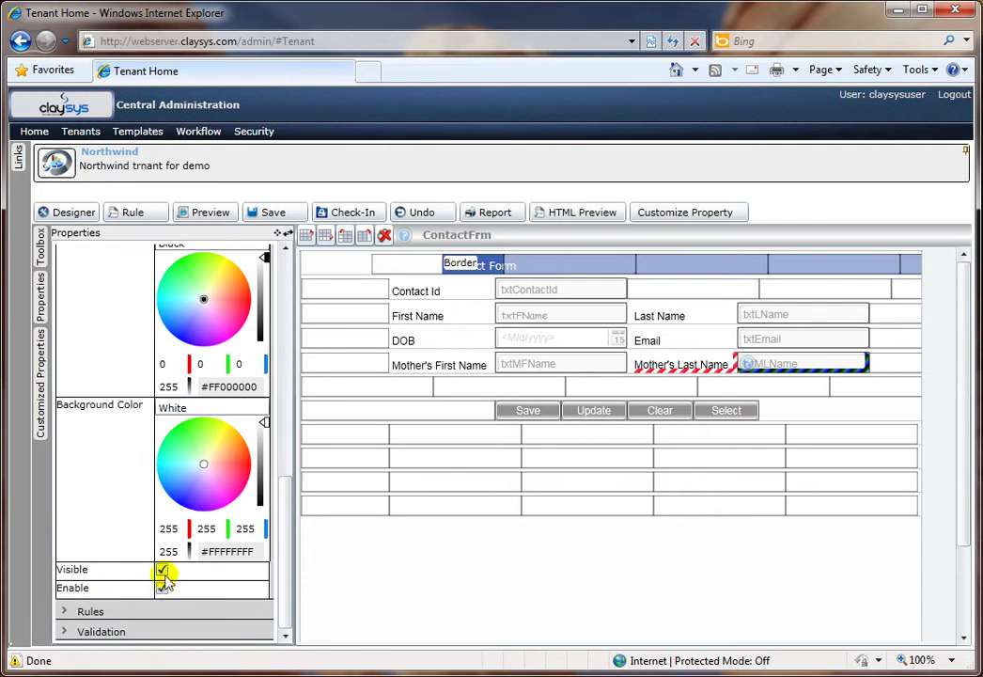
click(162, 569)
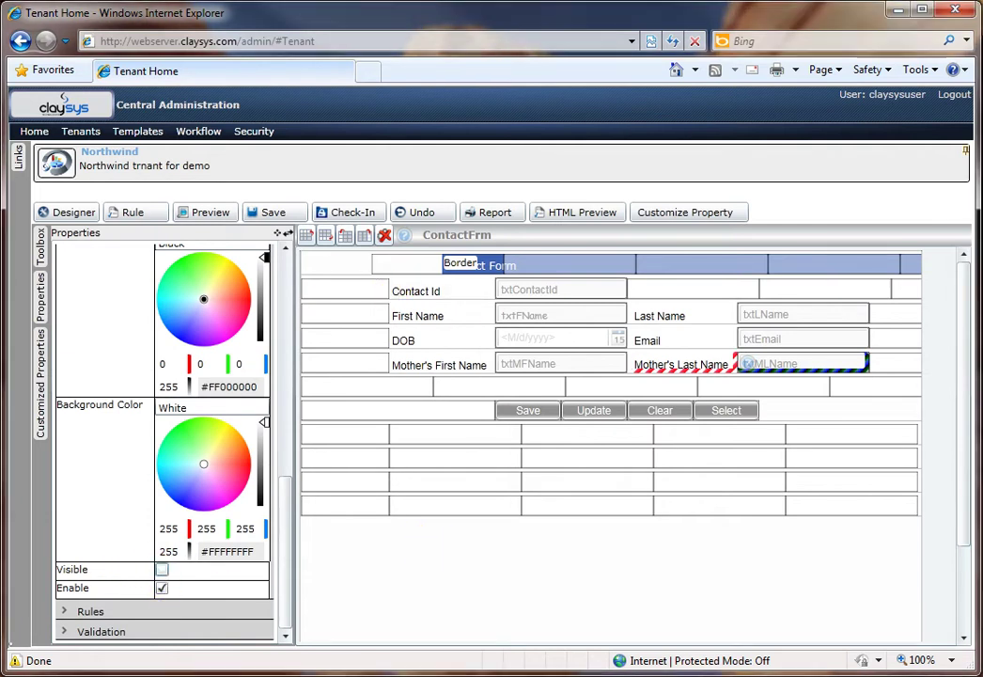
- Create a form rule named DOBValudation and add an empty action beneath it
click(129, 213)
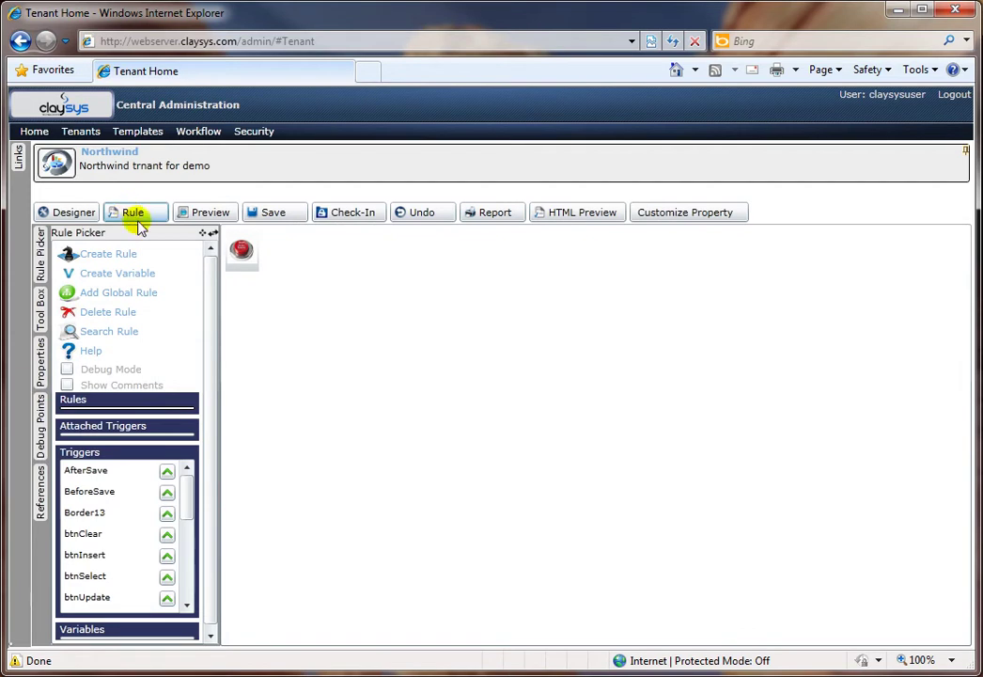
click(243, 251)
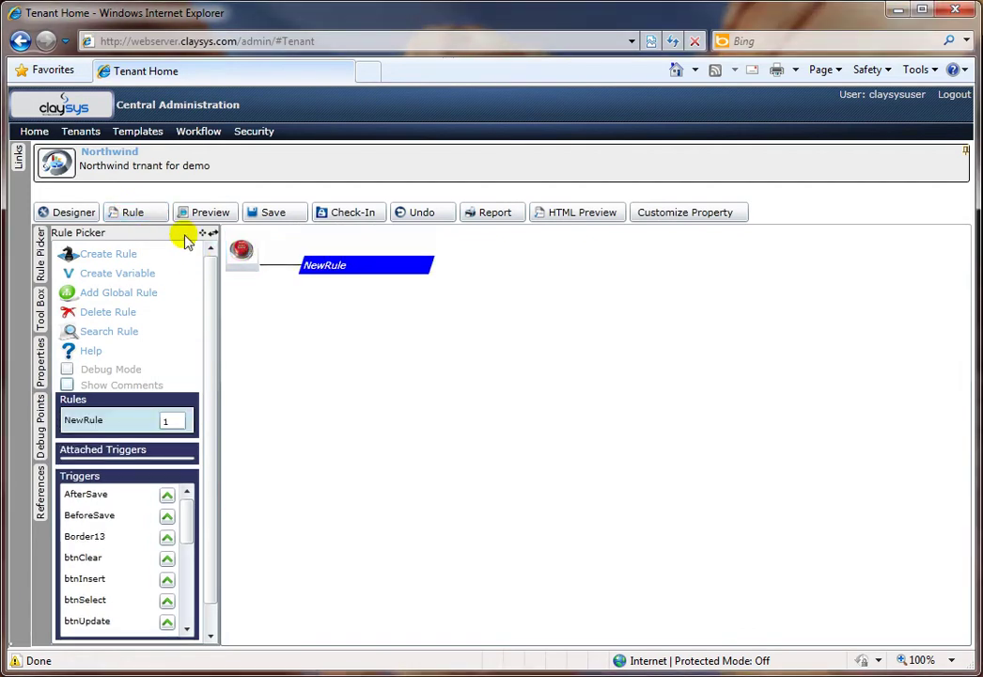
click(359, 266)
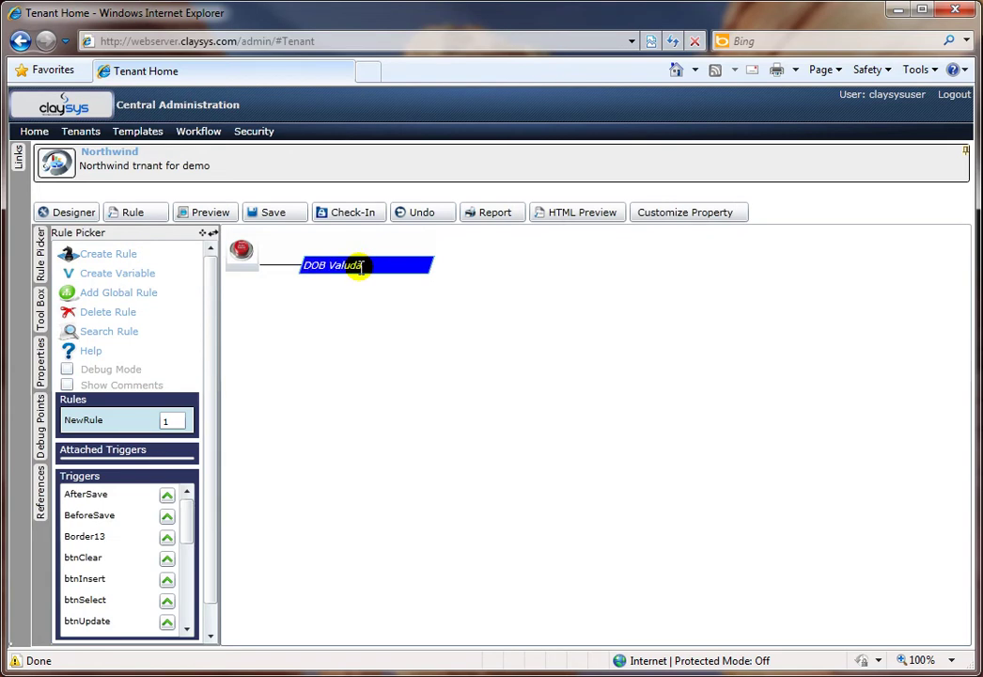
text(DOBValudation)
key(Return)
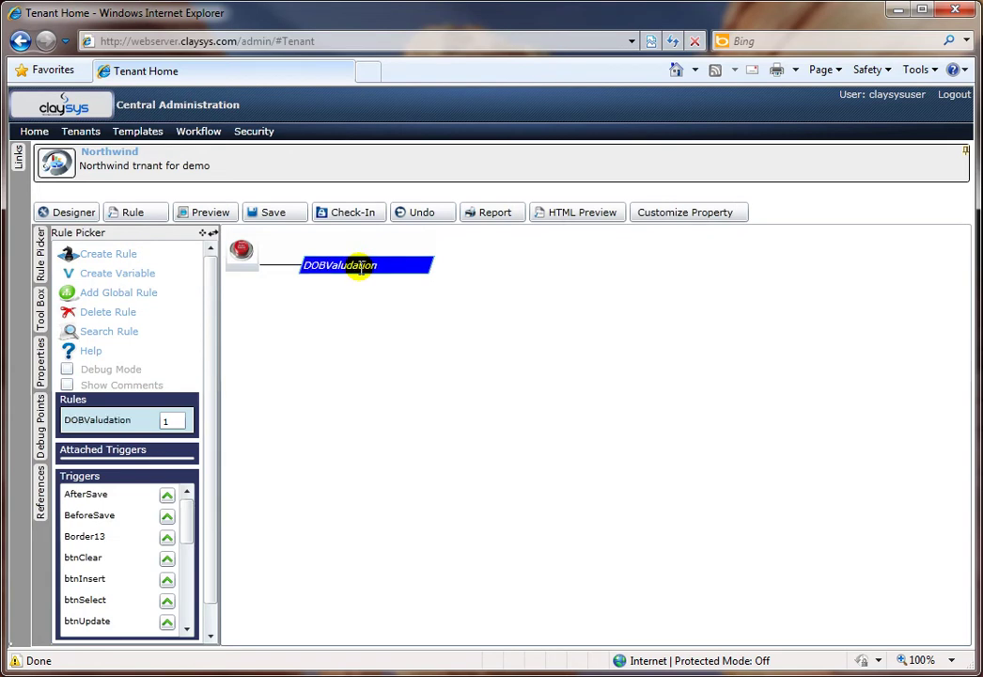
right_click(365, 252)
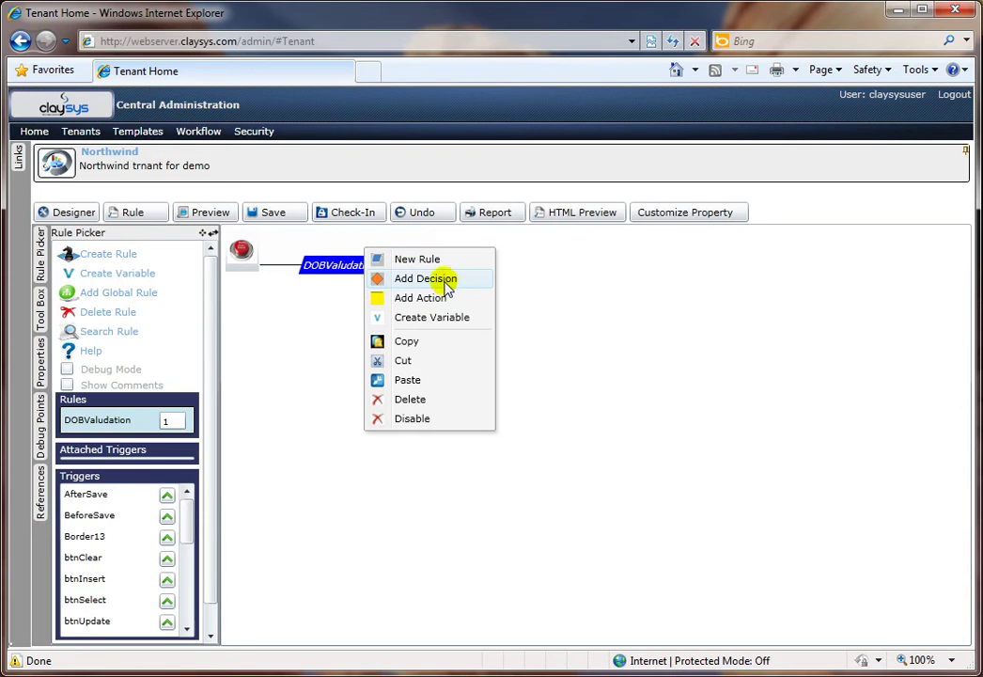
click(420, 298)
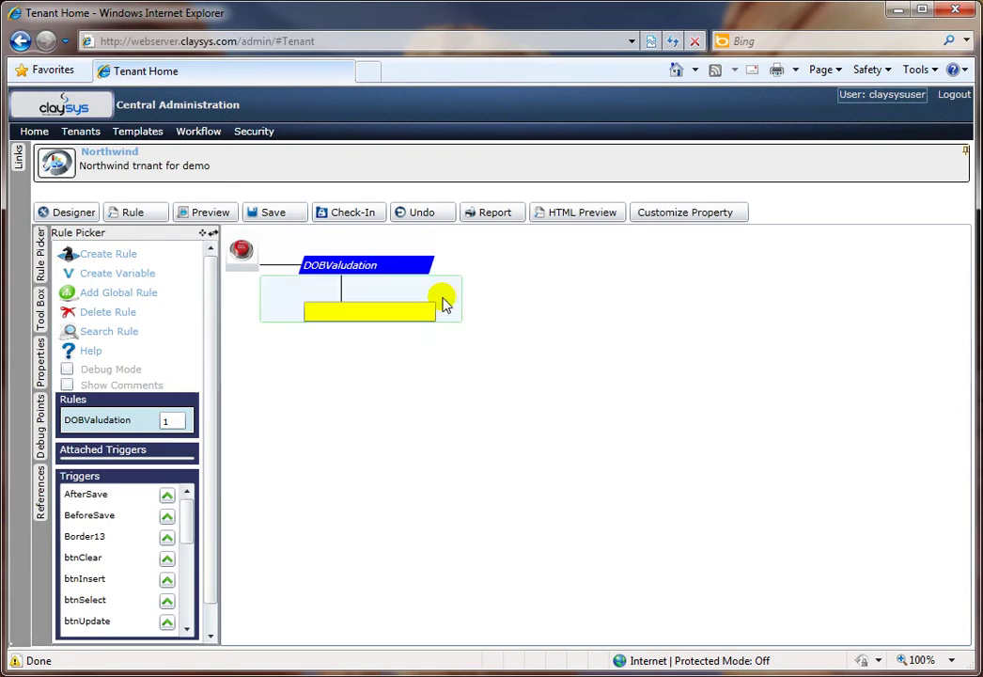
- Create a variable named vAge with Public access level for the DOBValudation rule
click(139, 275)
click(519, 365)
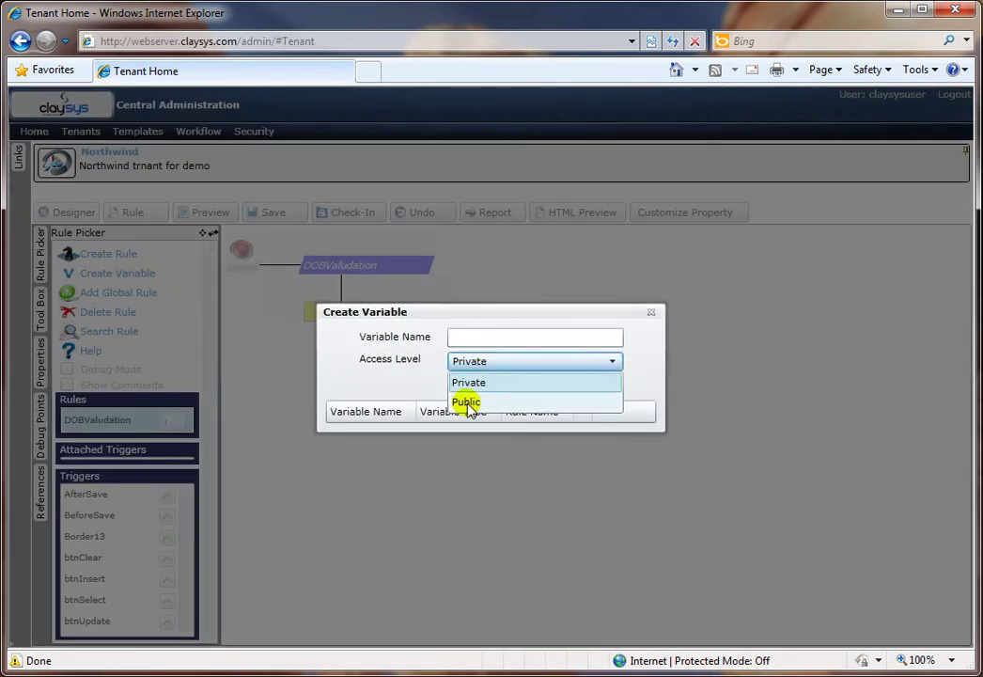
click(467, 403)
click(479, 337)
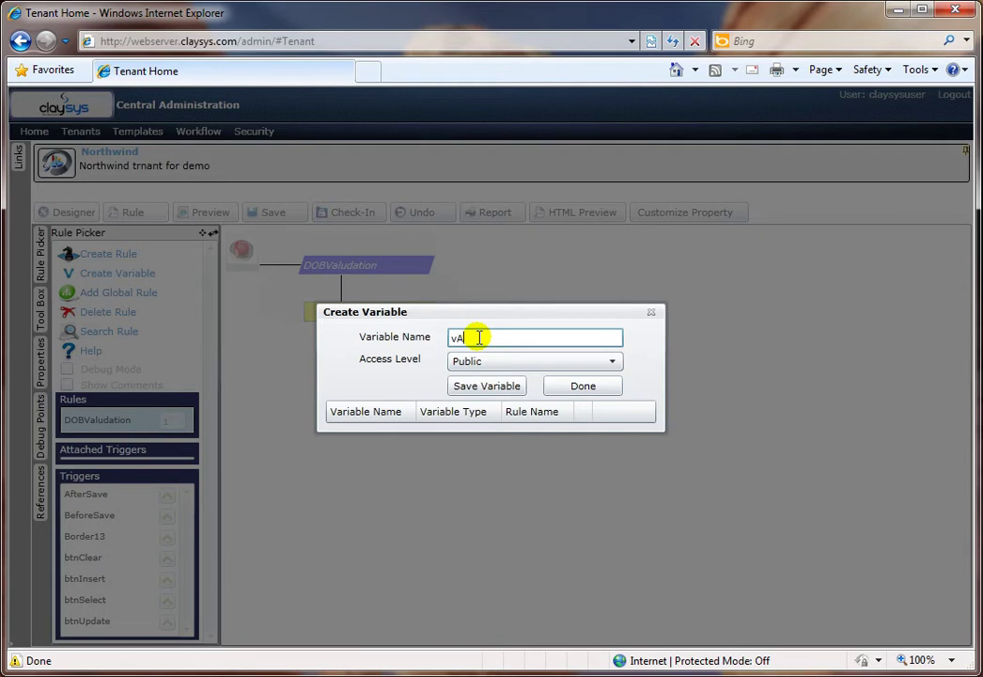
click(501, 389)
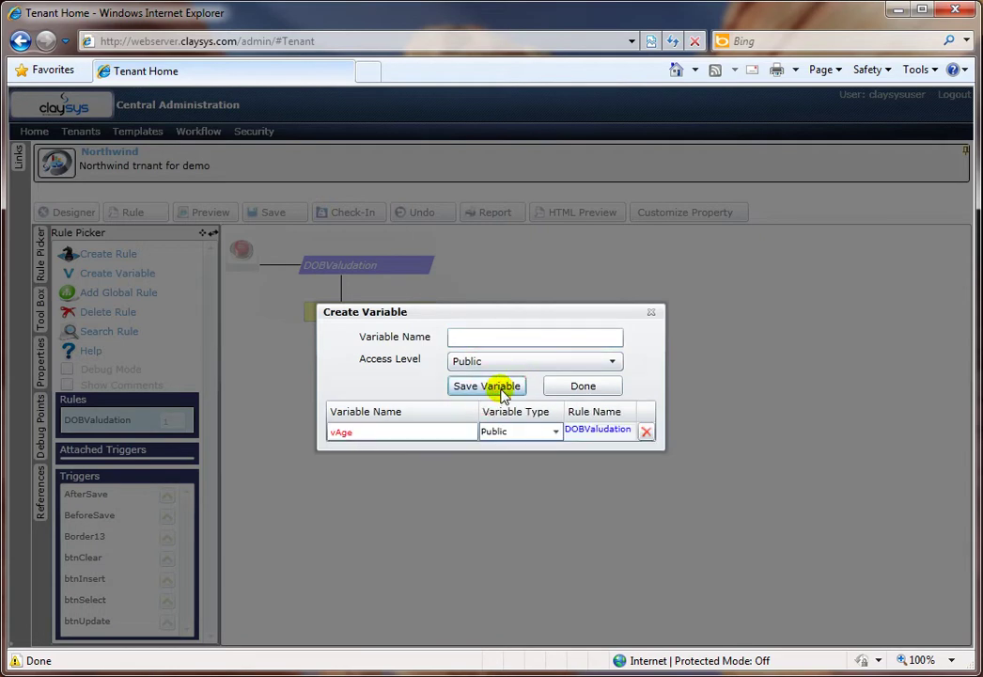
click(584, 386)
- Fill the empty action with the expression vAge= DateDiff(dtDOB.Value,SystemDate())/356
click(345, 313)
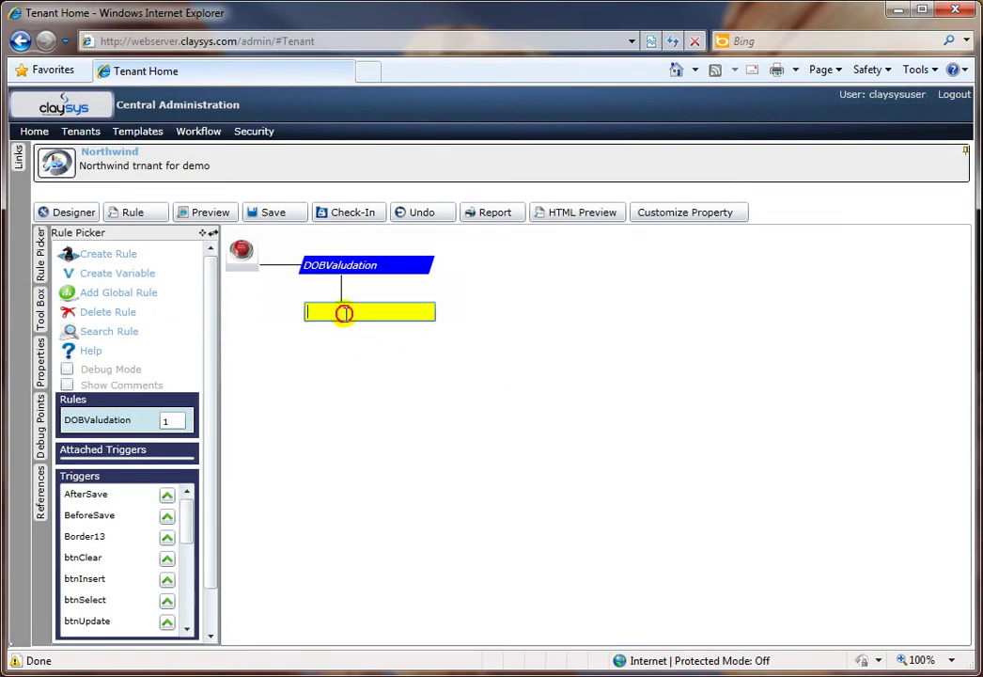
text(v)
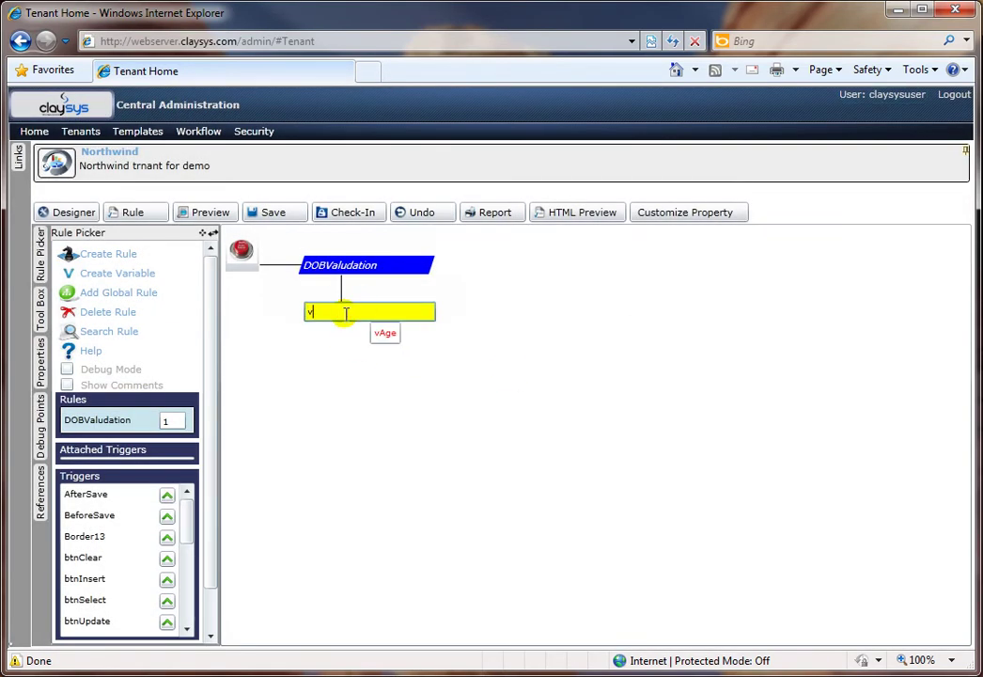
text(Age= )
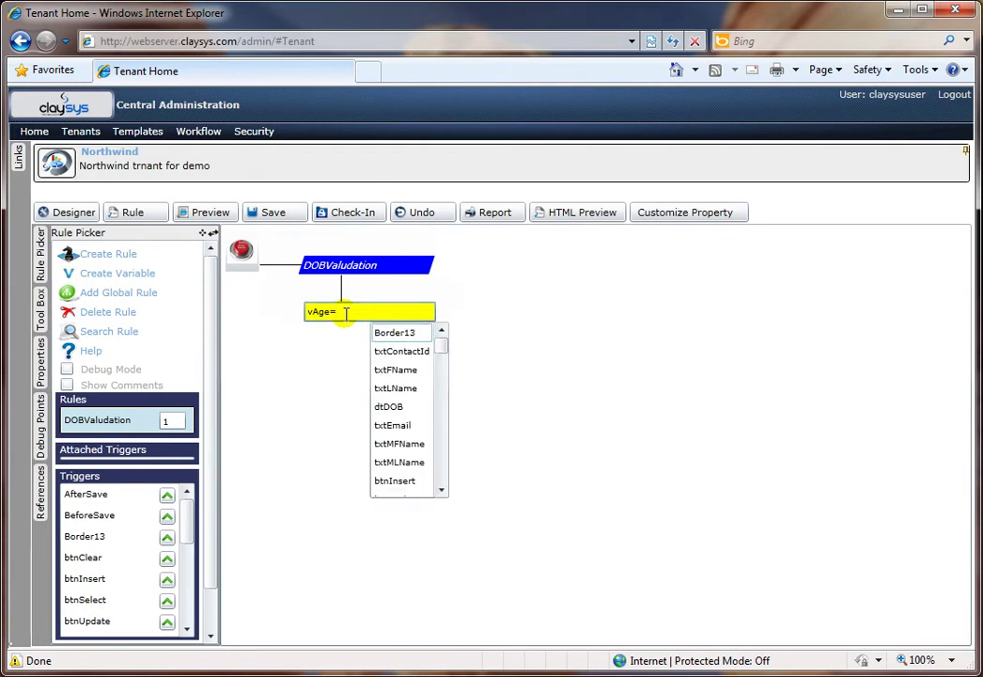
text(date)
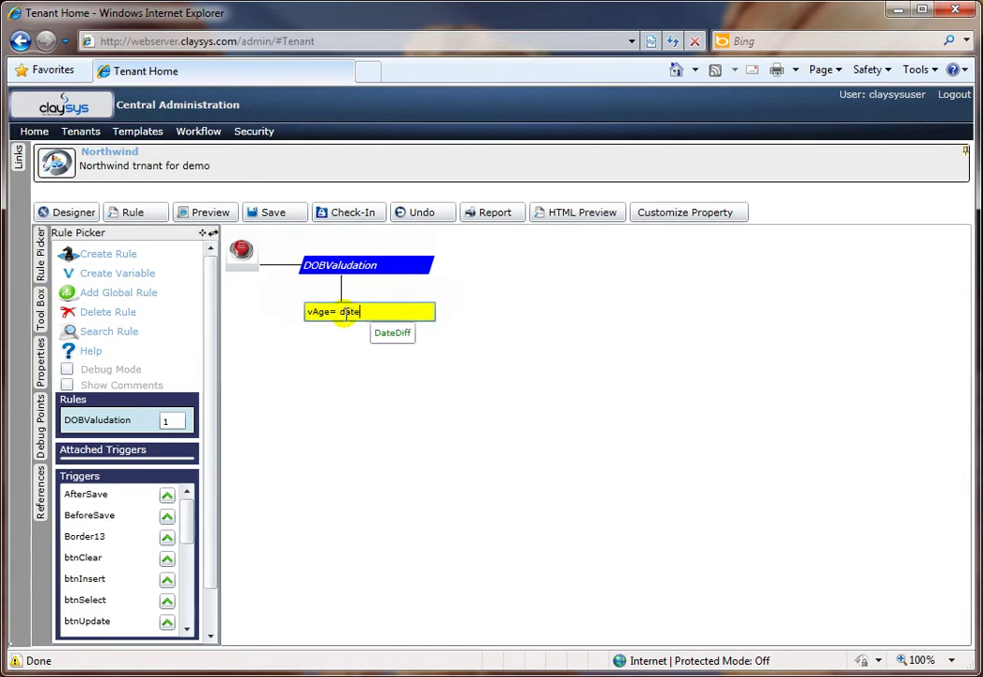
key(Down)
key(Return)
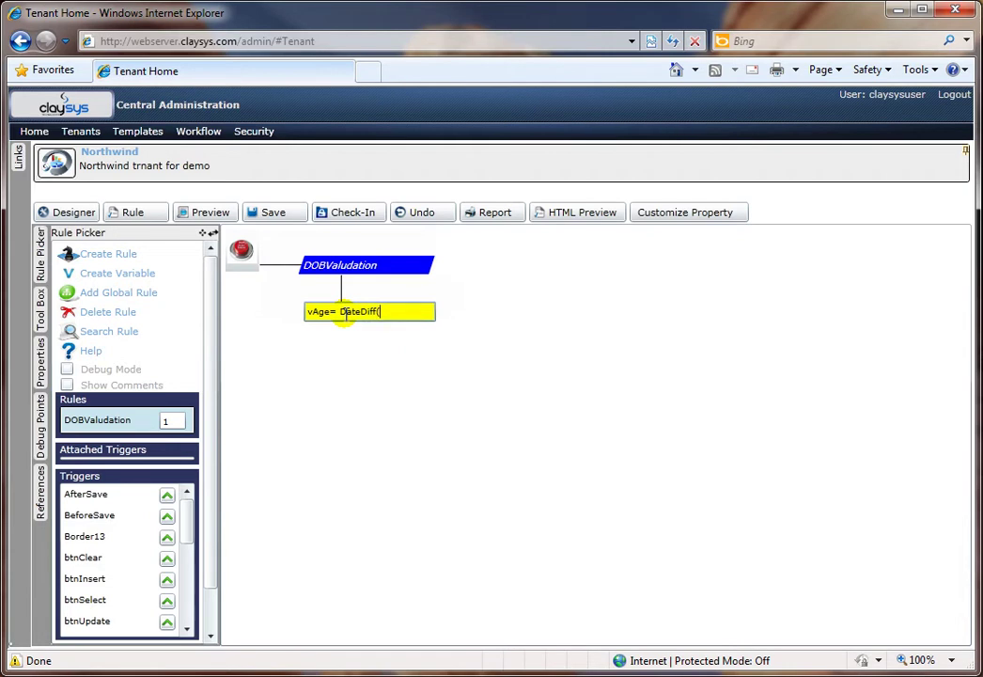
text(()
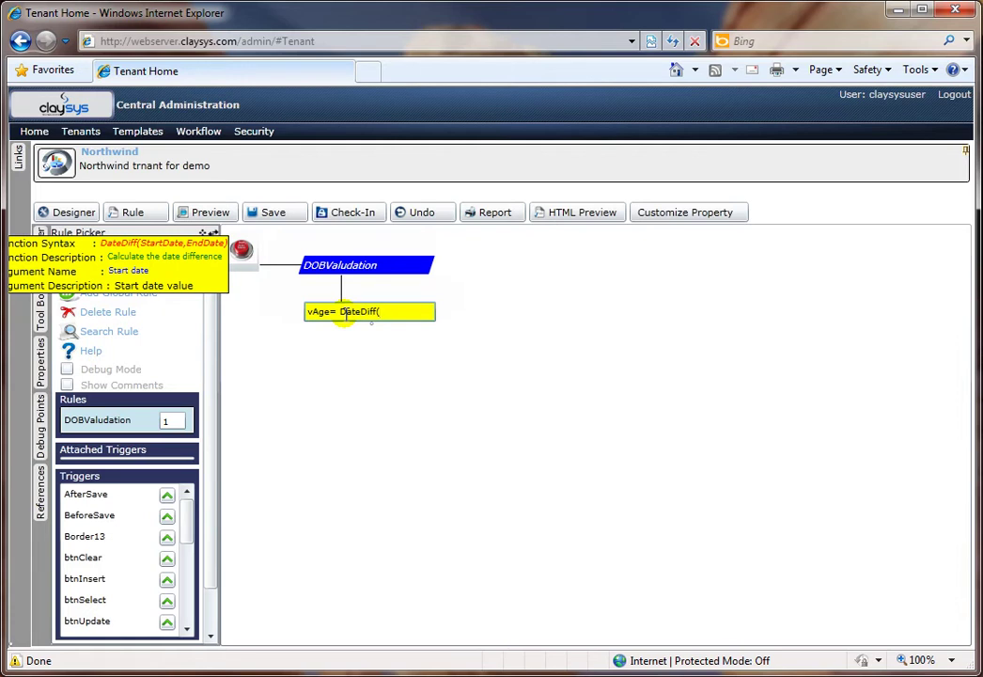
text(dt)
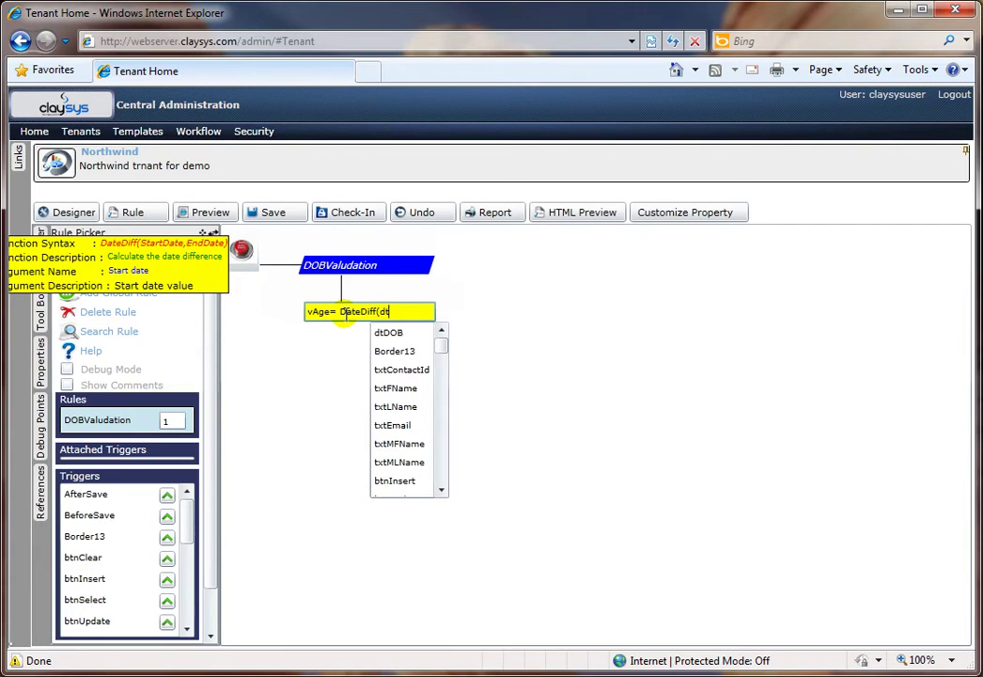
key(Down)
text(v)
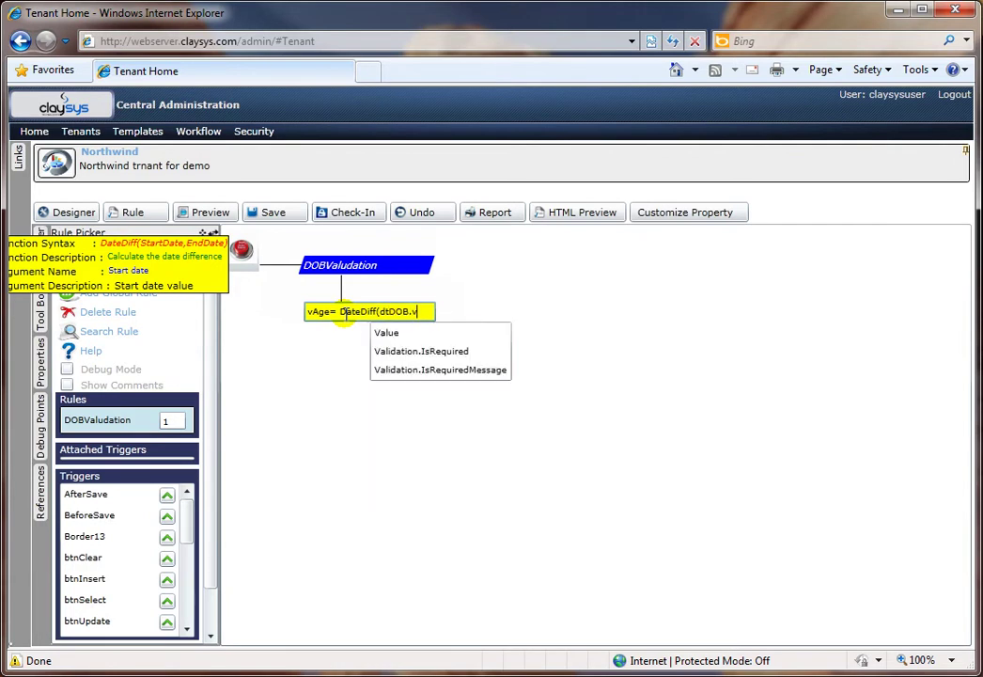
key(Down)
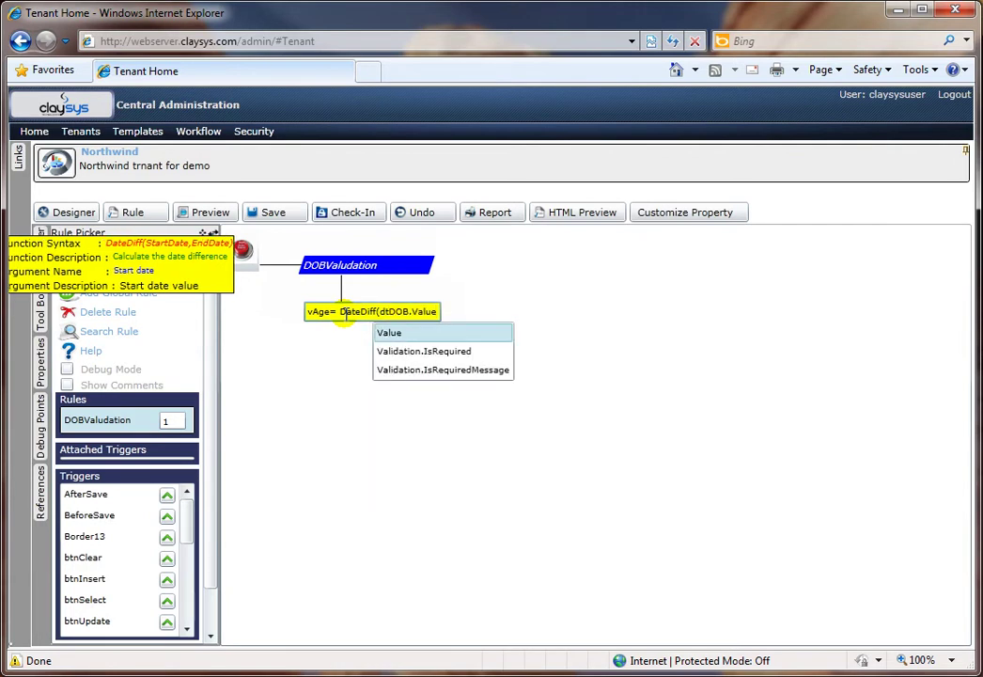
text(,)
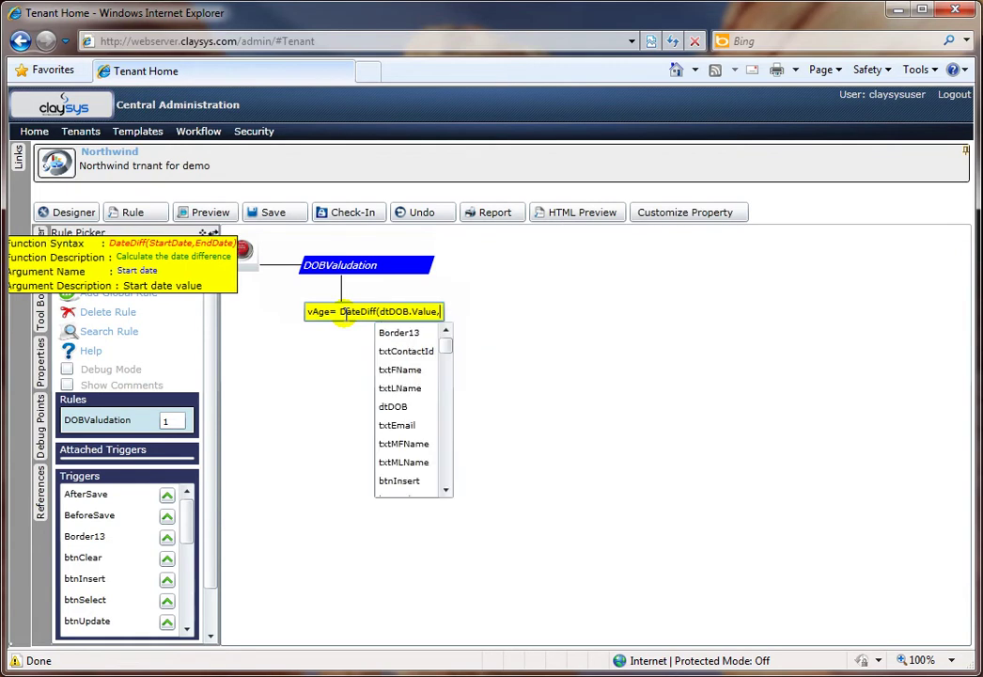
text(sy)
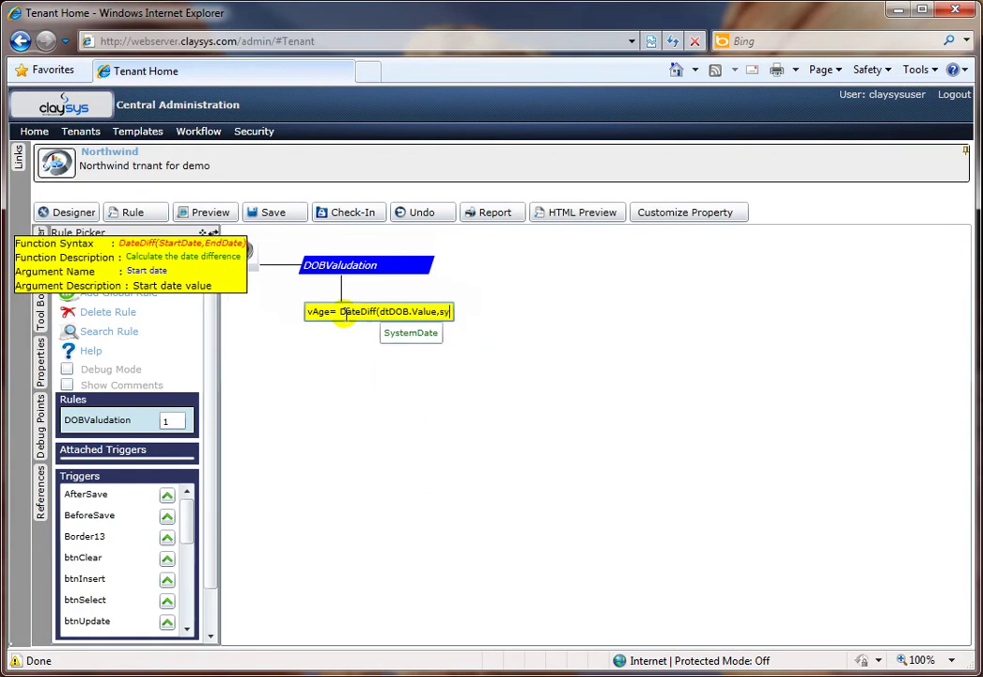
key(Down)
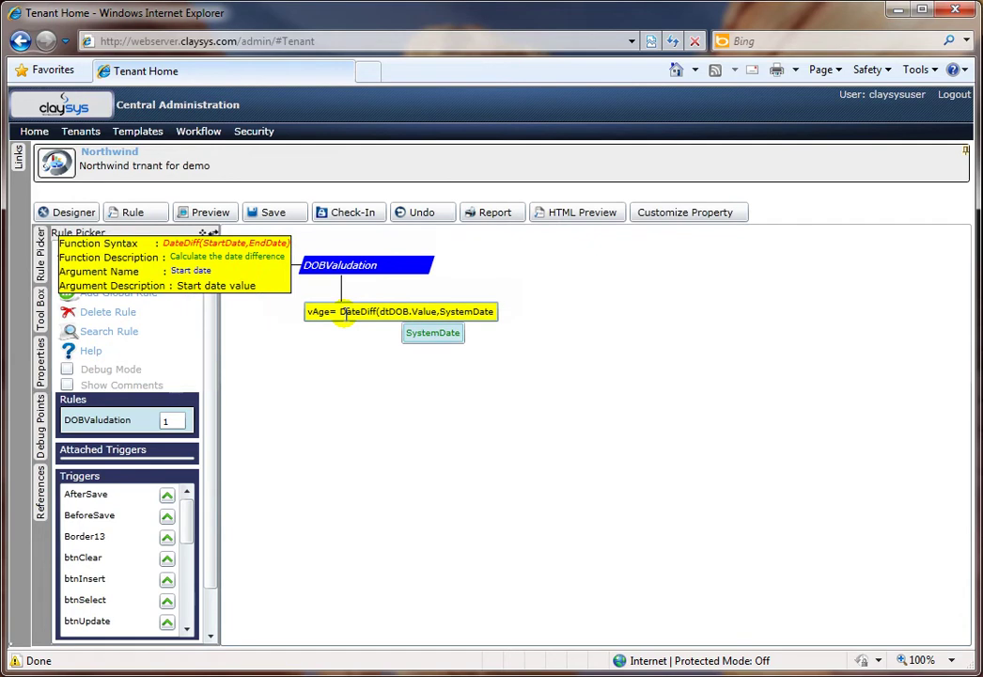
text(())
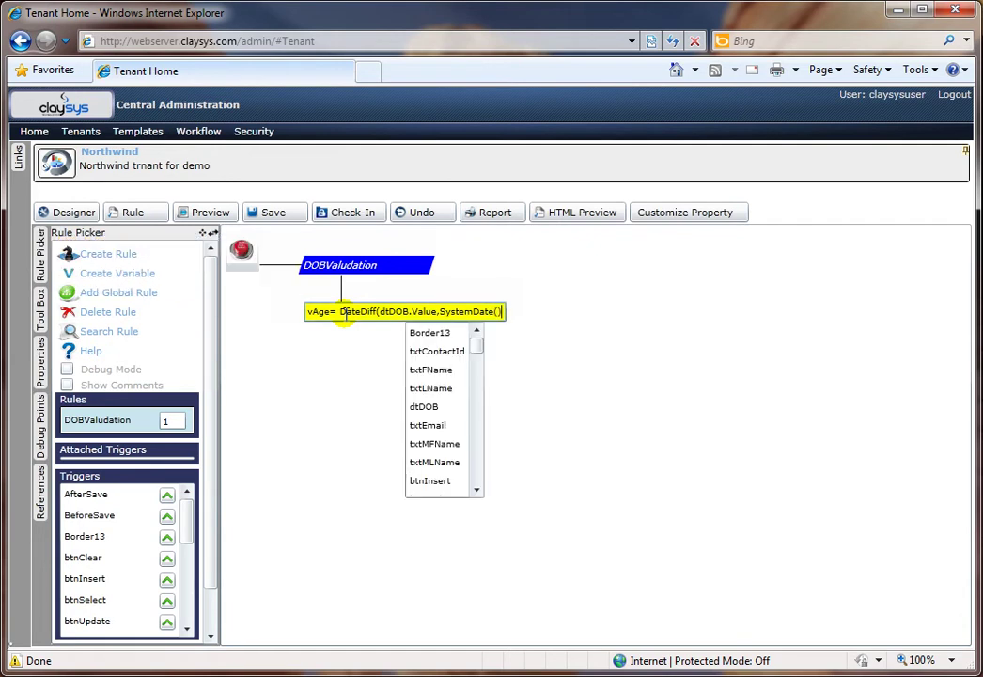
text()/356)
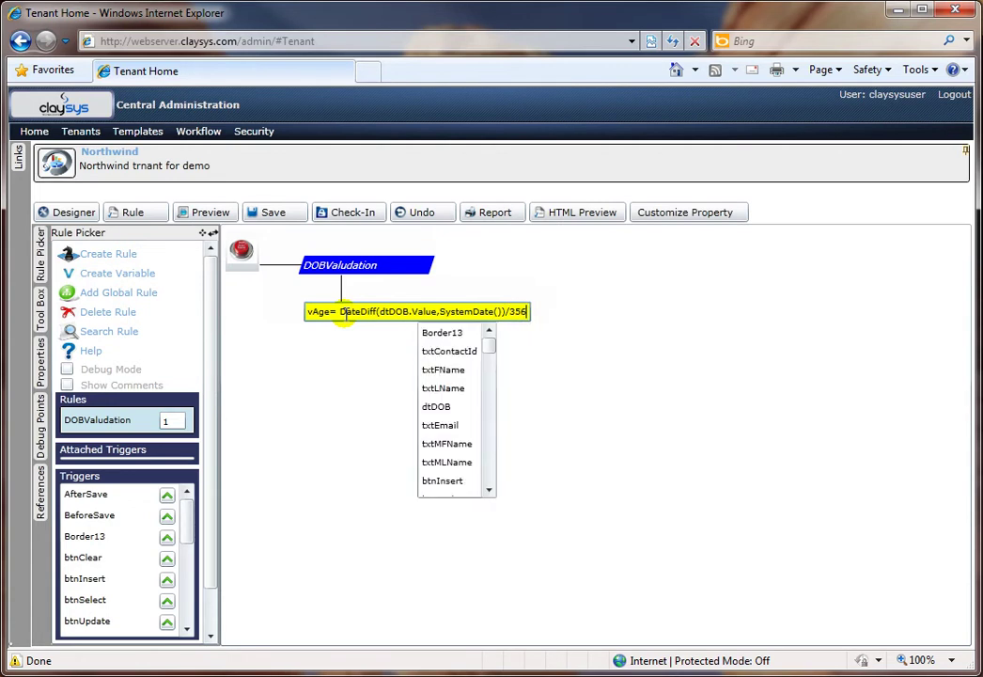
key(Return)
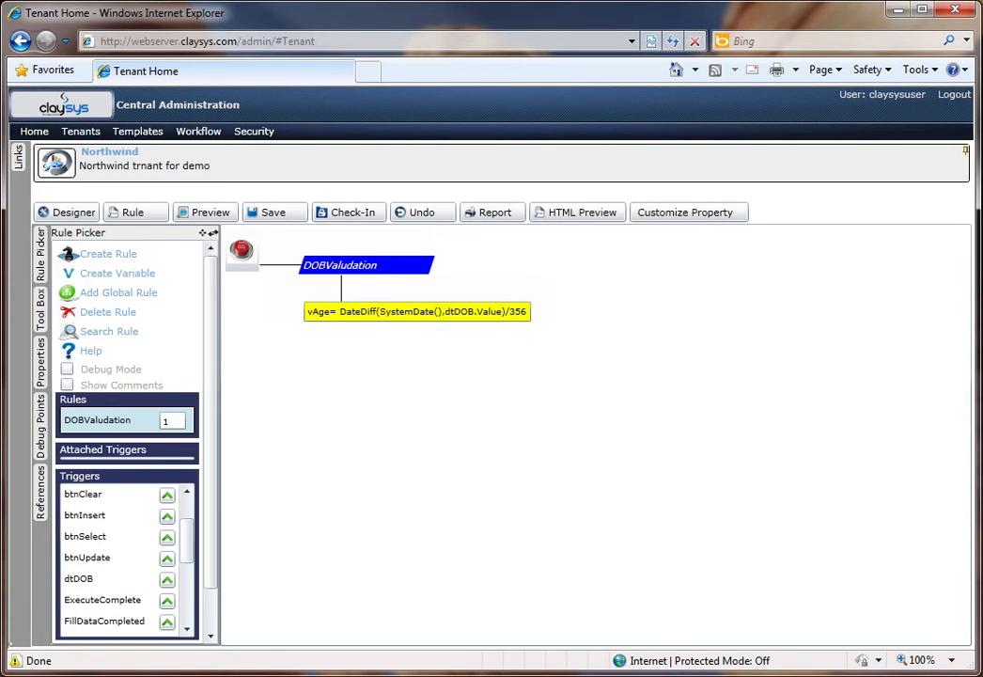
- Add a second action to the DOBValudation rule with the expression vAge=Ceil(vAge)
right_click(363, 266)
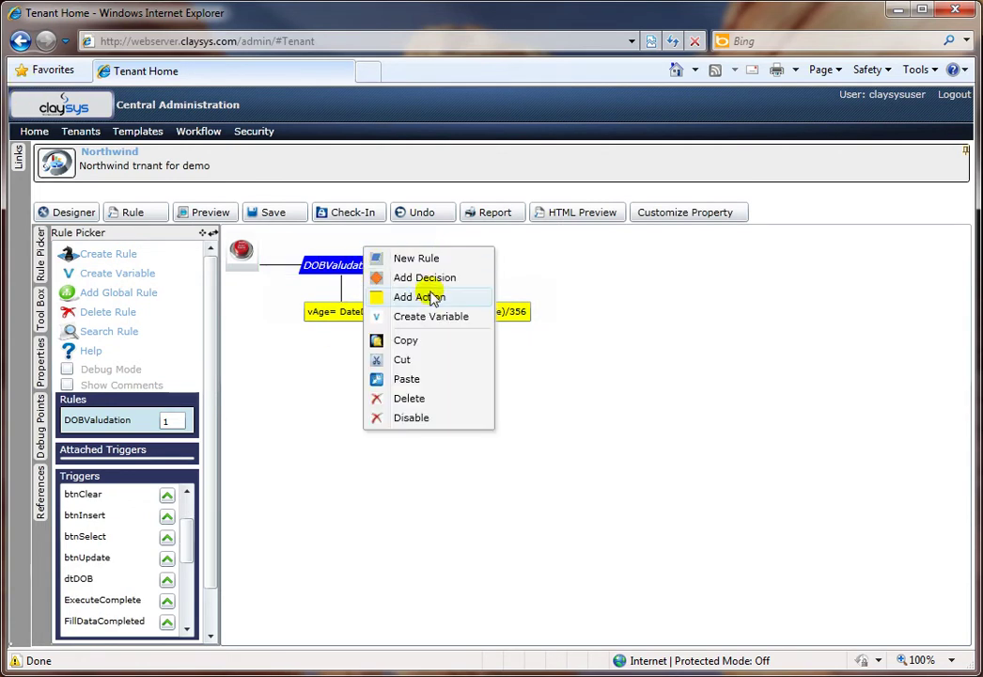
click(433, 298)
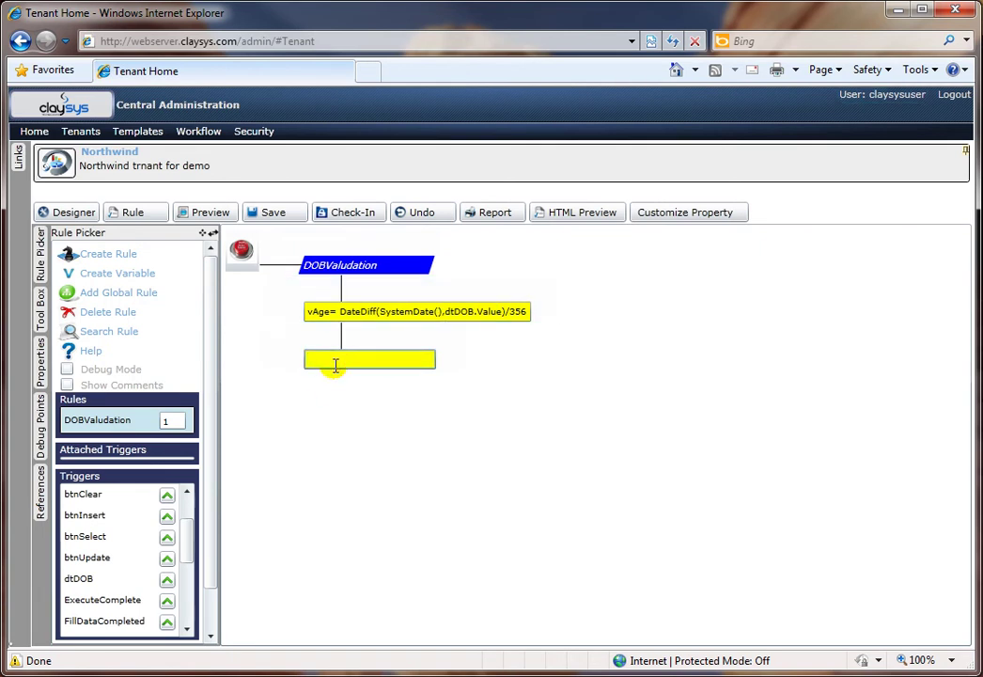
text(va)
key(Down)
text(=ce(v)
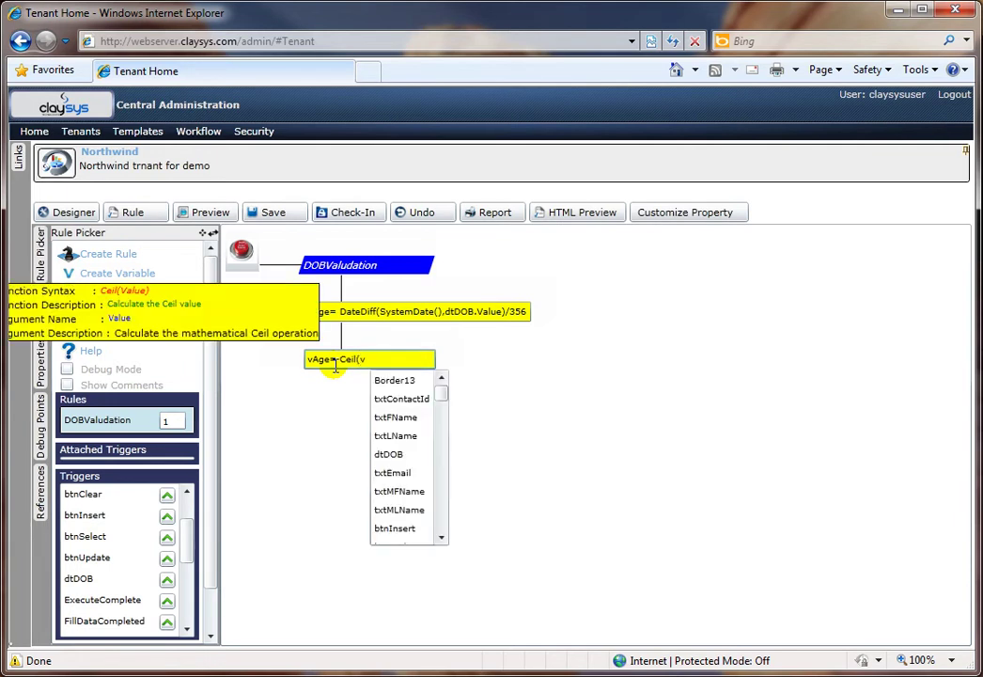
text(a)
key(Down)
text())
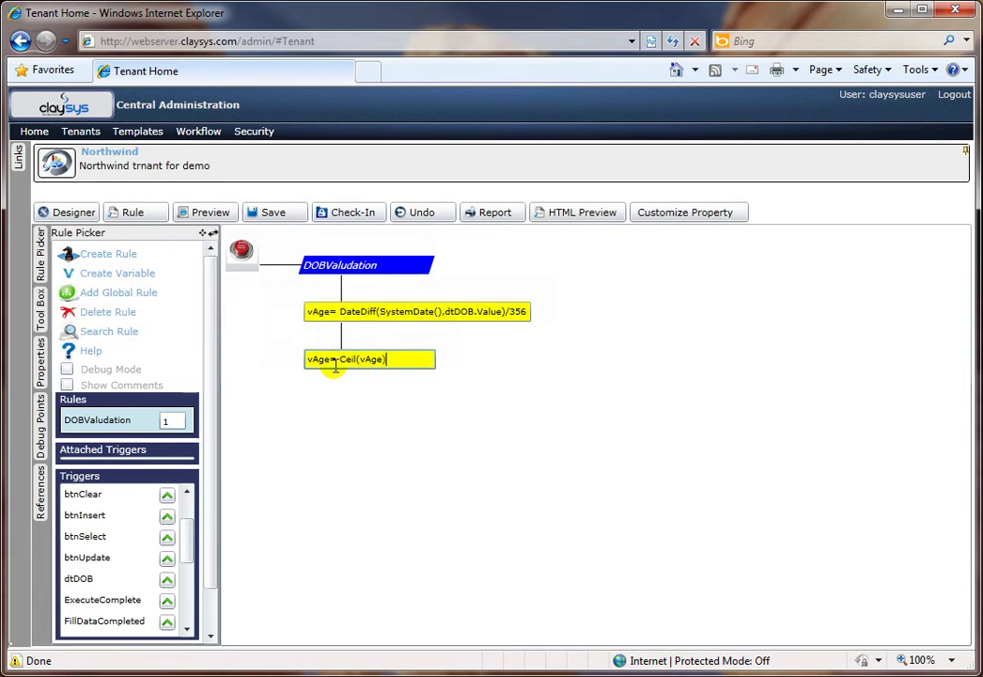
- Add a decision to the DOBValudation rule with the condition vAge<= 5
right_click(344, 249)
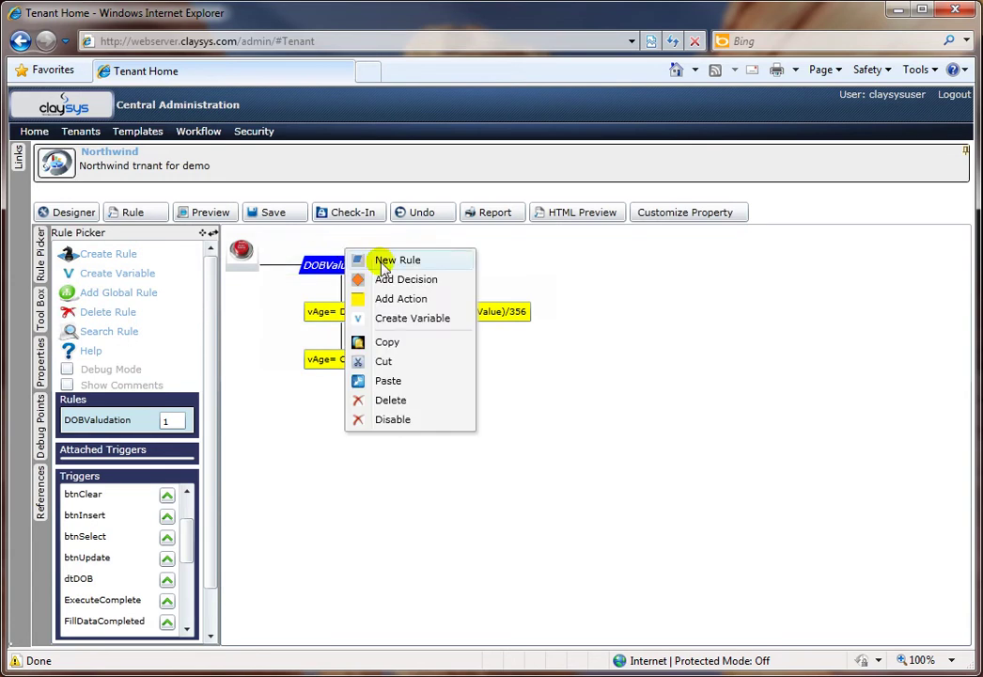
click(409, 279)
click(391, 397)
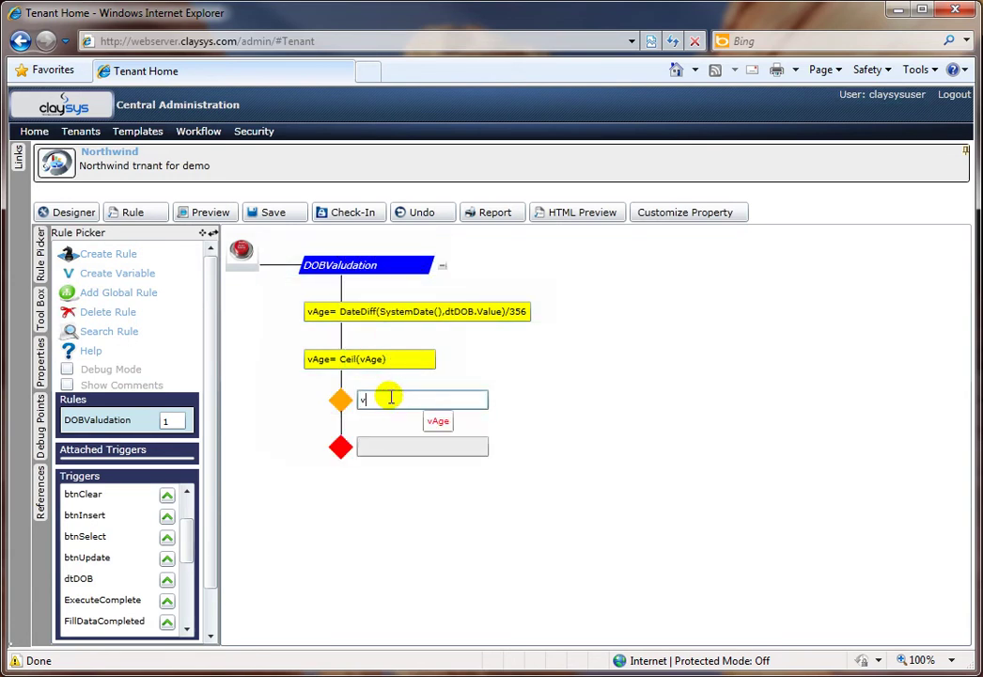
text(va)
key(Down)
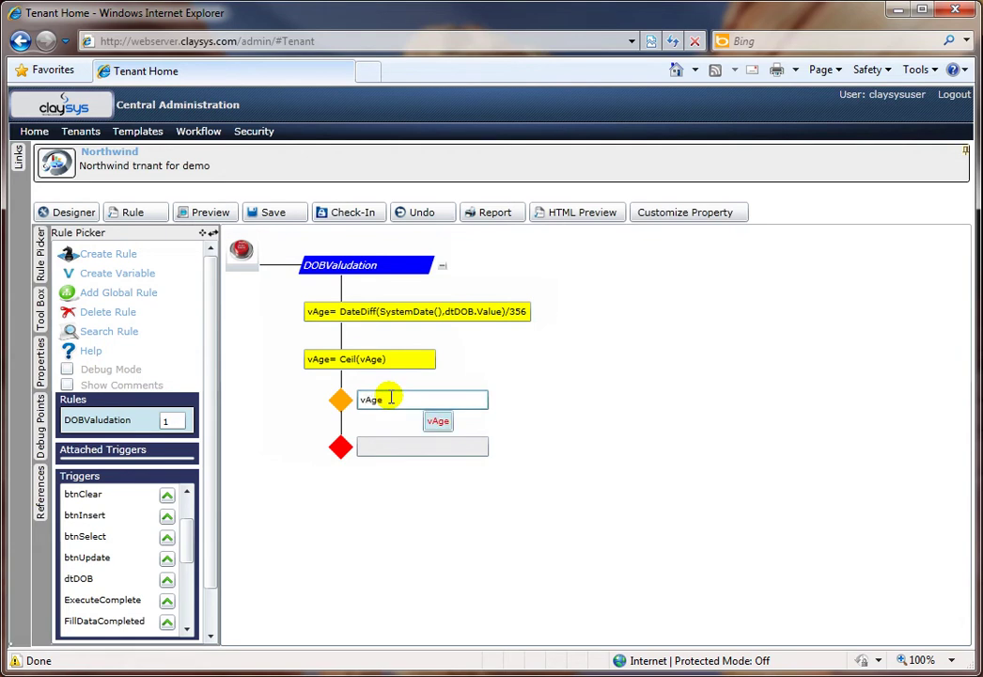
key(Return)
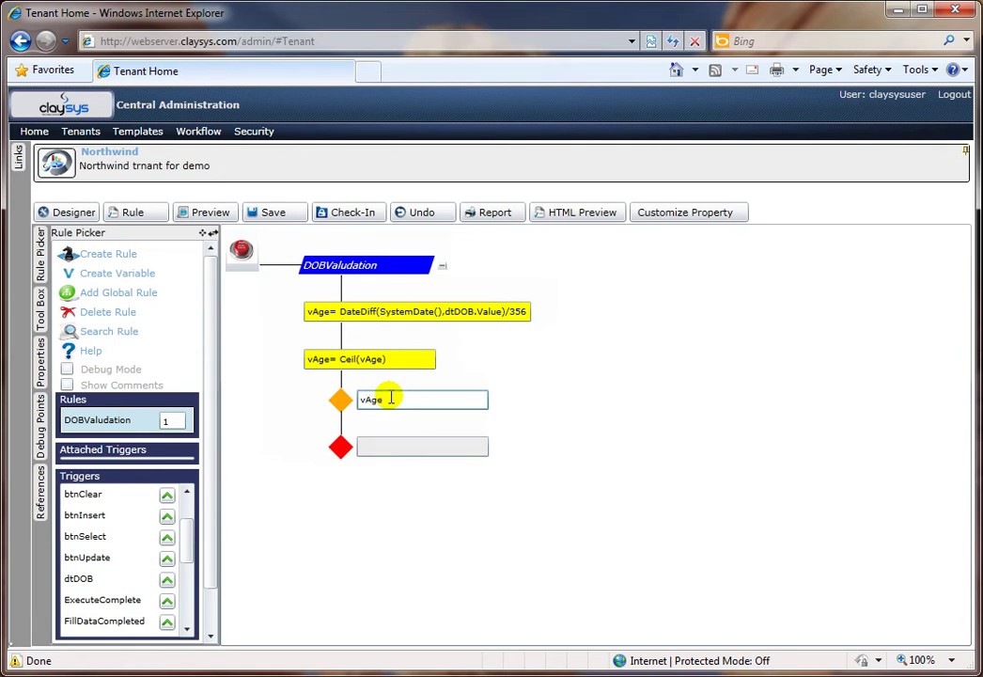
text(<)
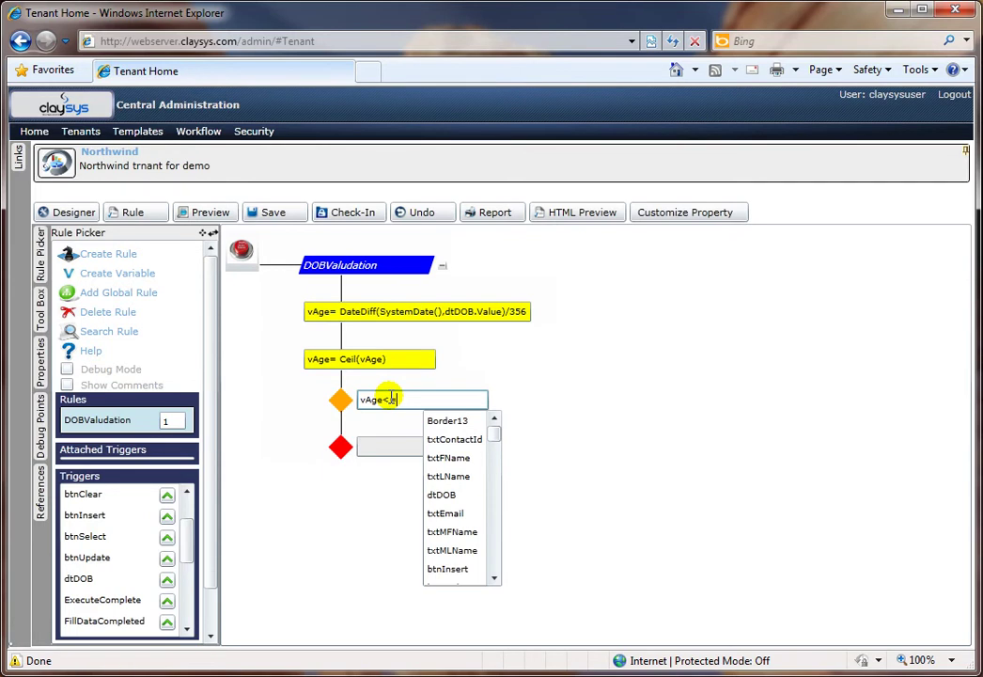
text(= 5)
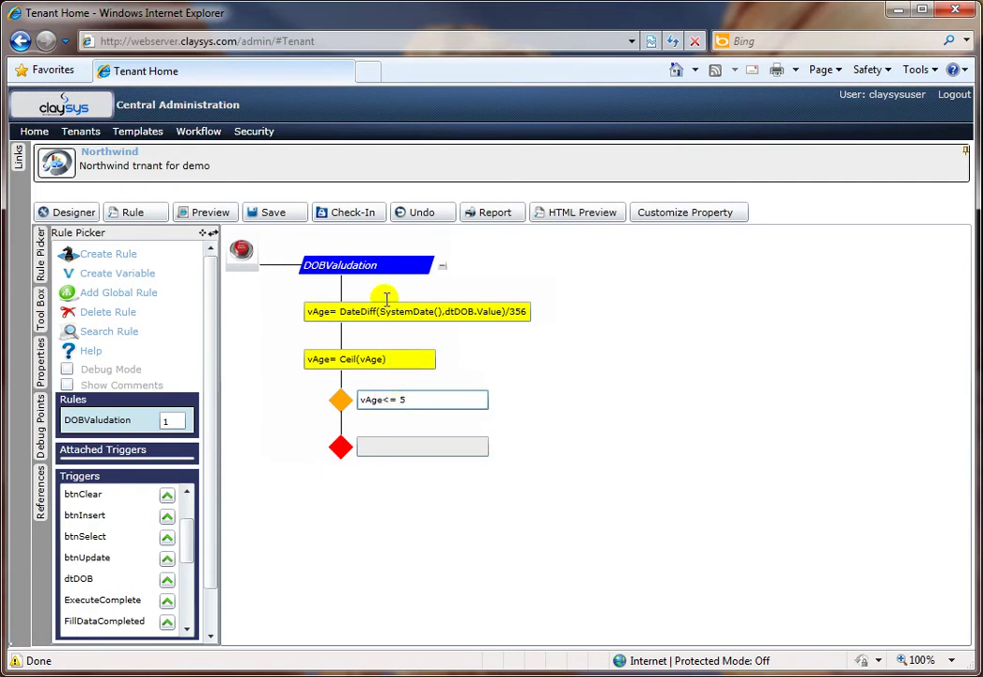
- Add a second decision to the DOBValudation rule with the condition vAge>= 50
right_click(381, 246)
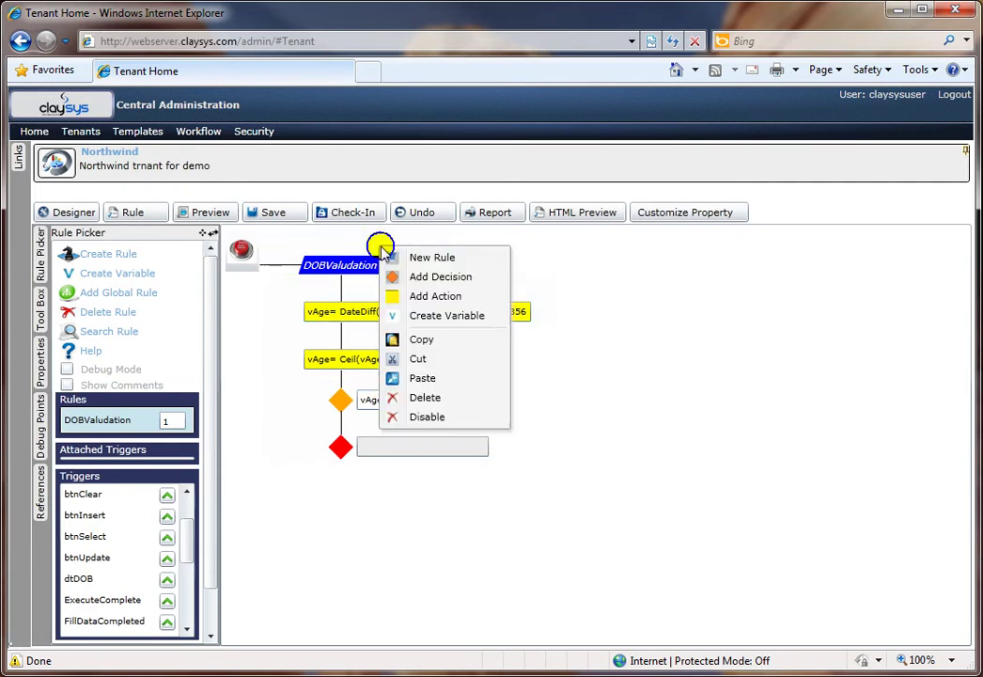
click(438, 276)
click(391, 446)
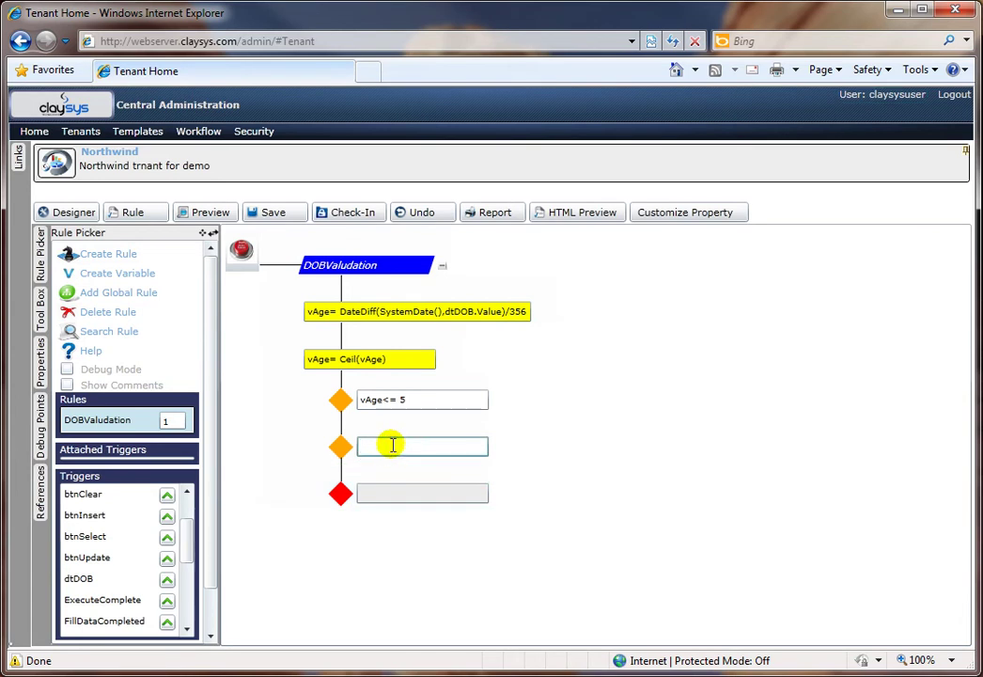
text(va)
key(Down)
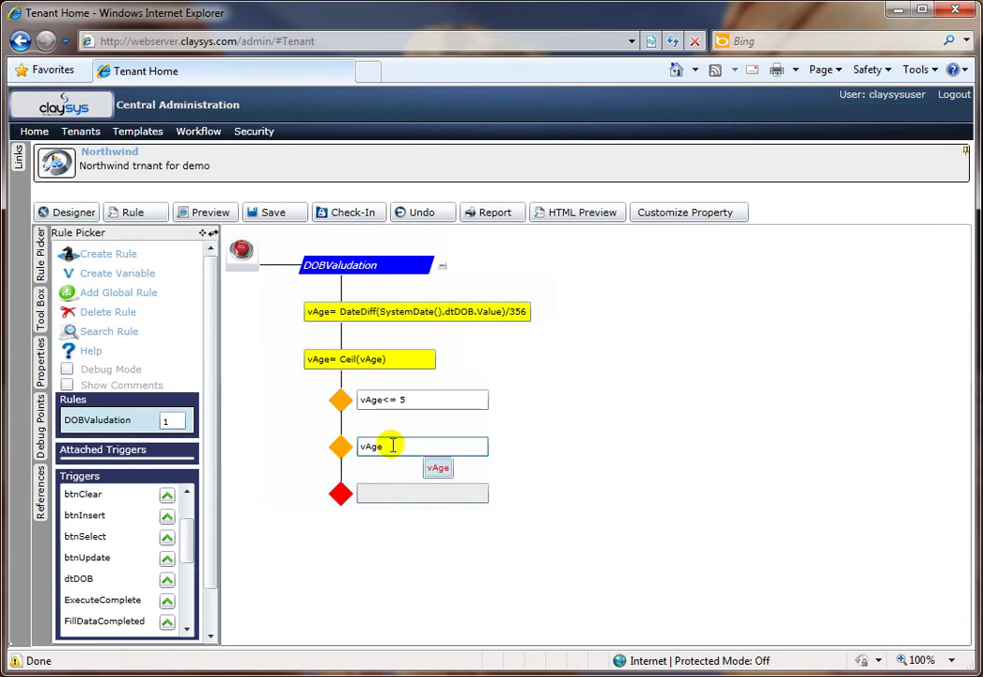
text(>=)
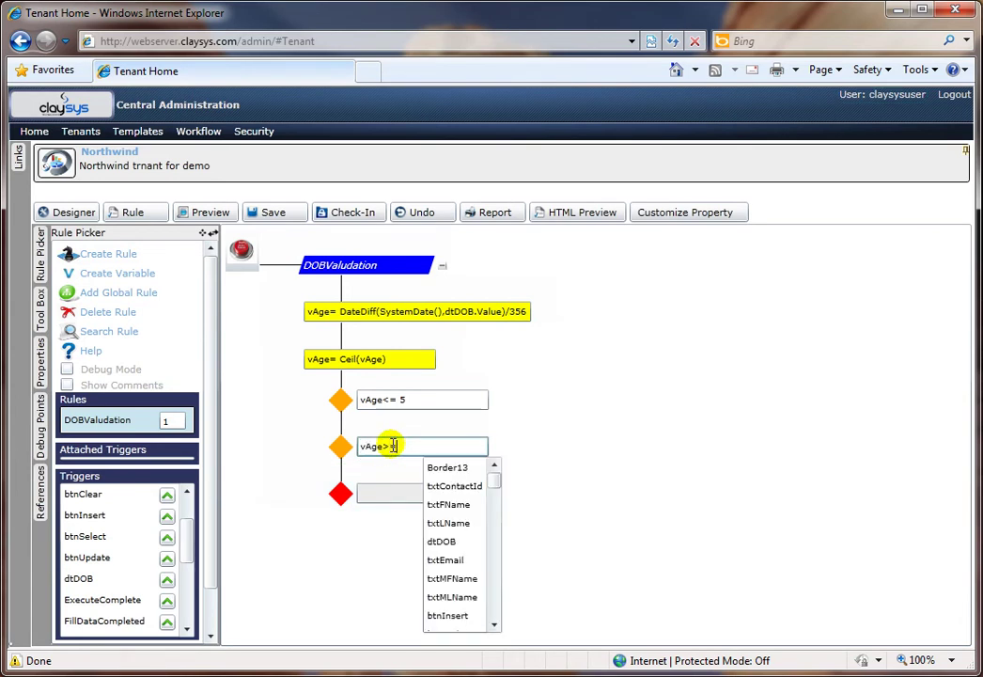
text( 50)
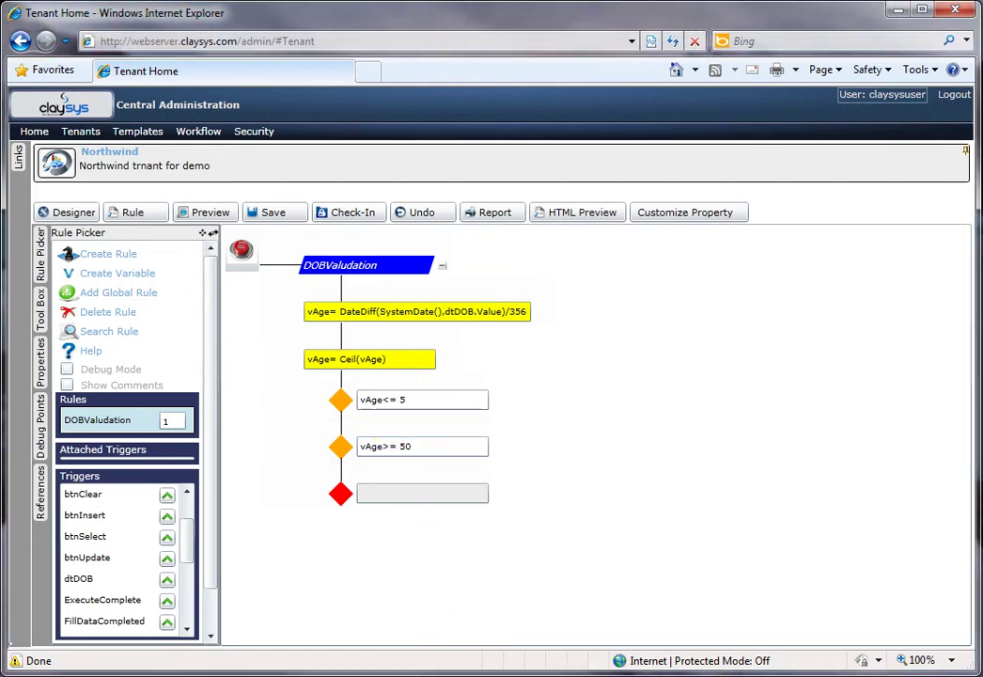
- Attach an action to the vAge<= 5 decision with the expression txtMFName.Style.Visibility=true
right_click(451, 384)
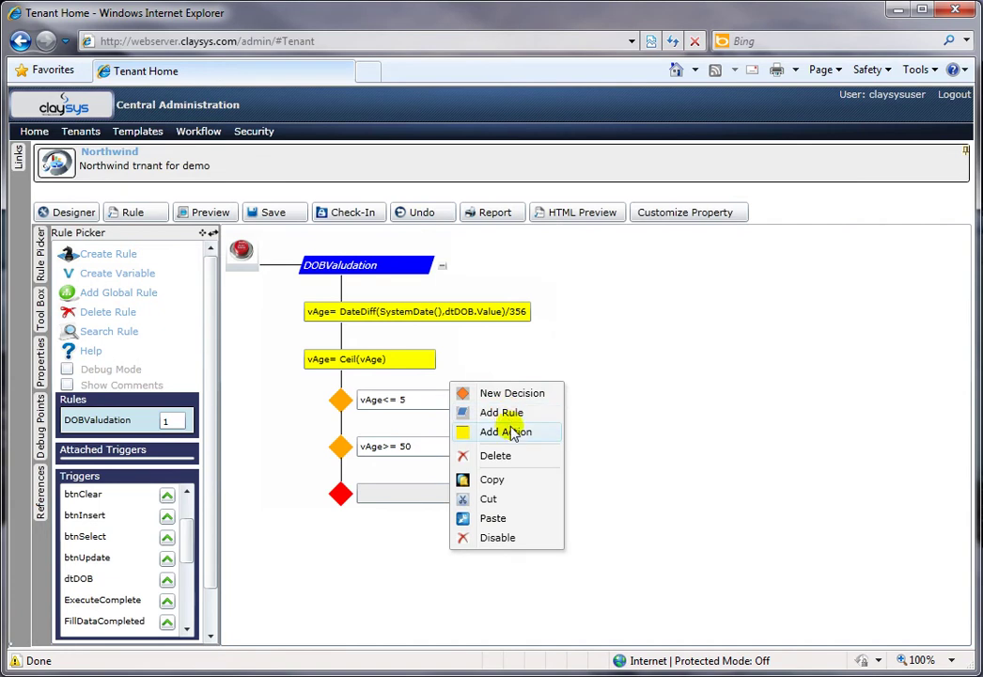
click(506, 432)
text(txtm)
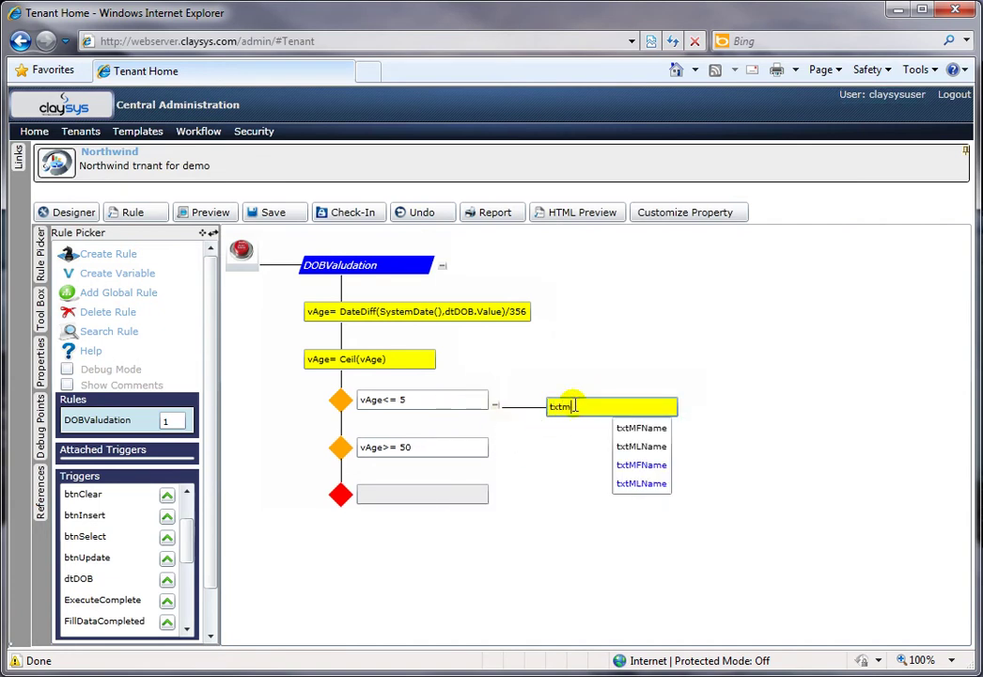
key(Down)
text(.sty)
key(Down)
key(Down)
key(Down)
key(Down)
key(Down)
key(Down)
key(Down)
key(Down)
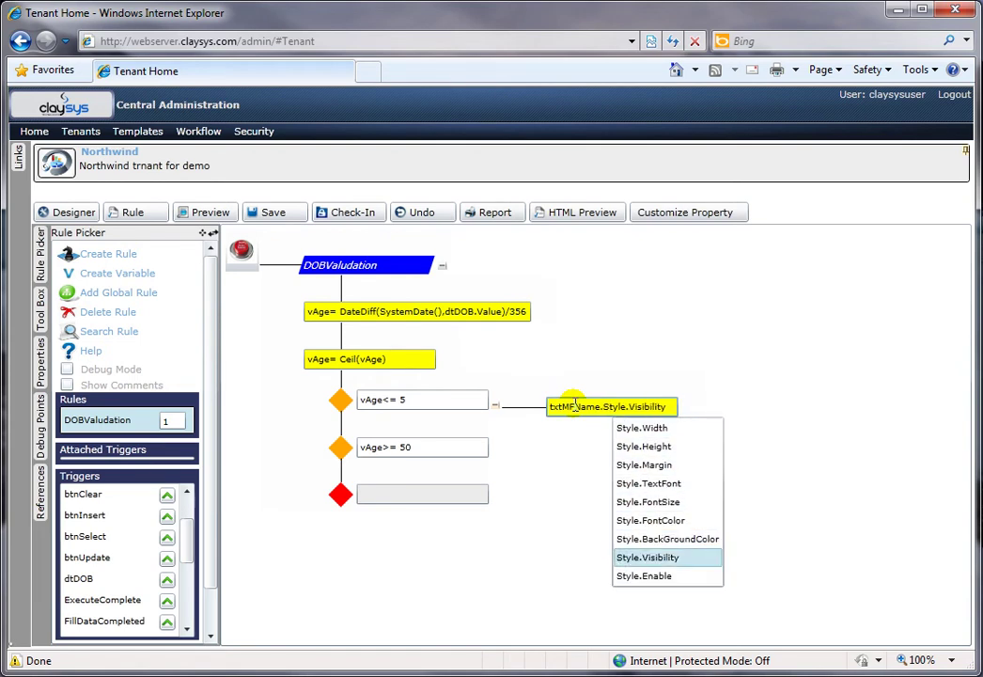
text(=)
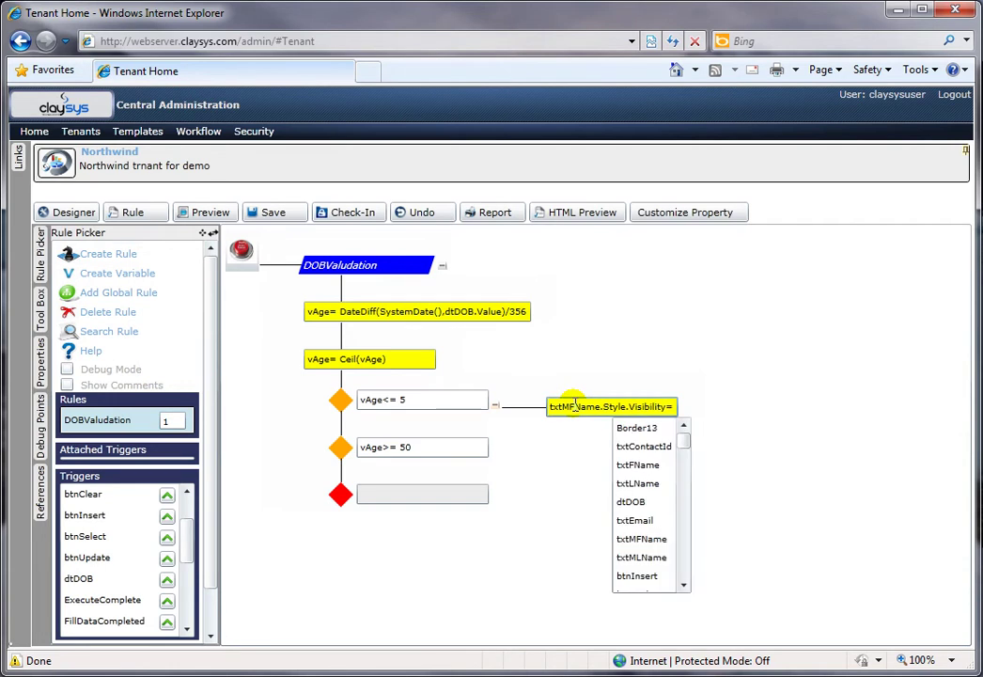
text(true)
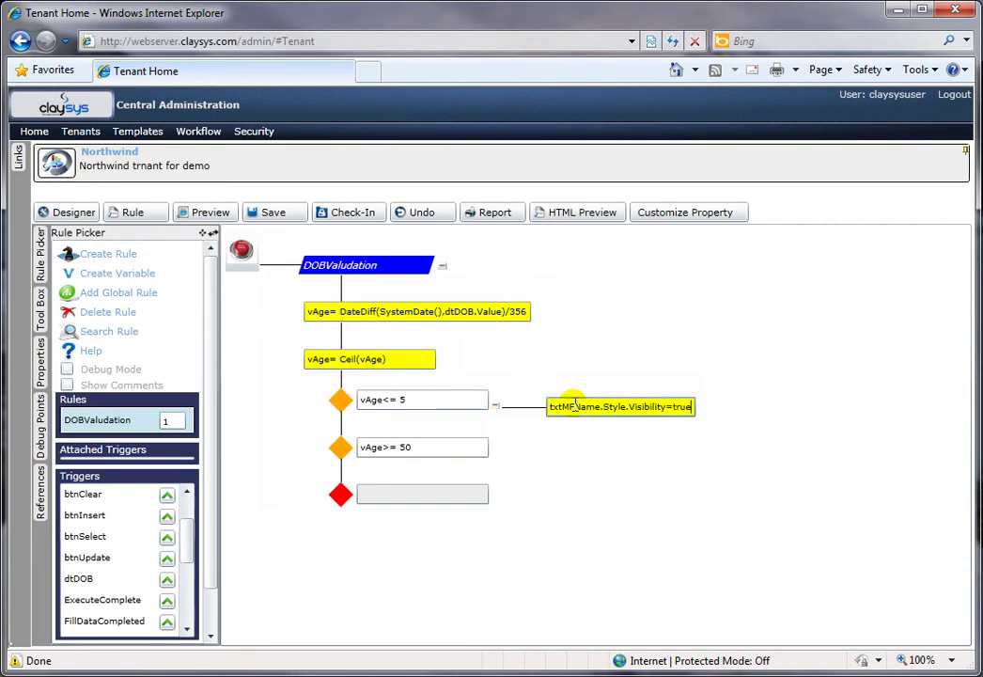
- Attach a second action to the vAge<= 5 decision with the expression txtMLName.Style.Visibility=true
right_click(462, 390)
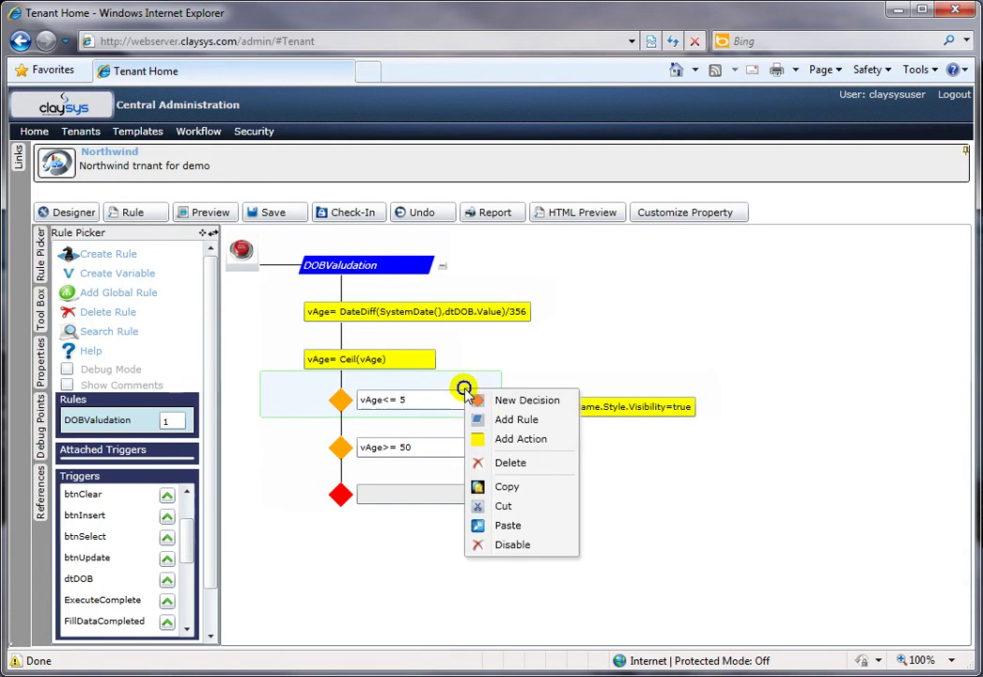
click(519, 438)
text(txtml)
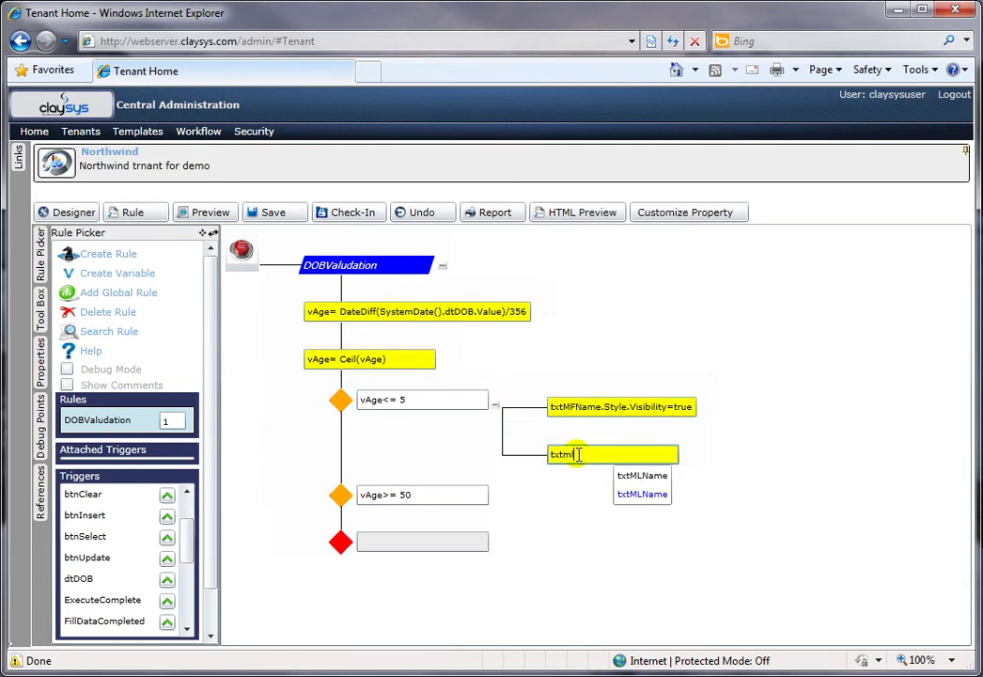
key(Down)
text(.st)
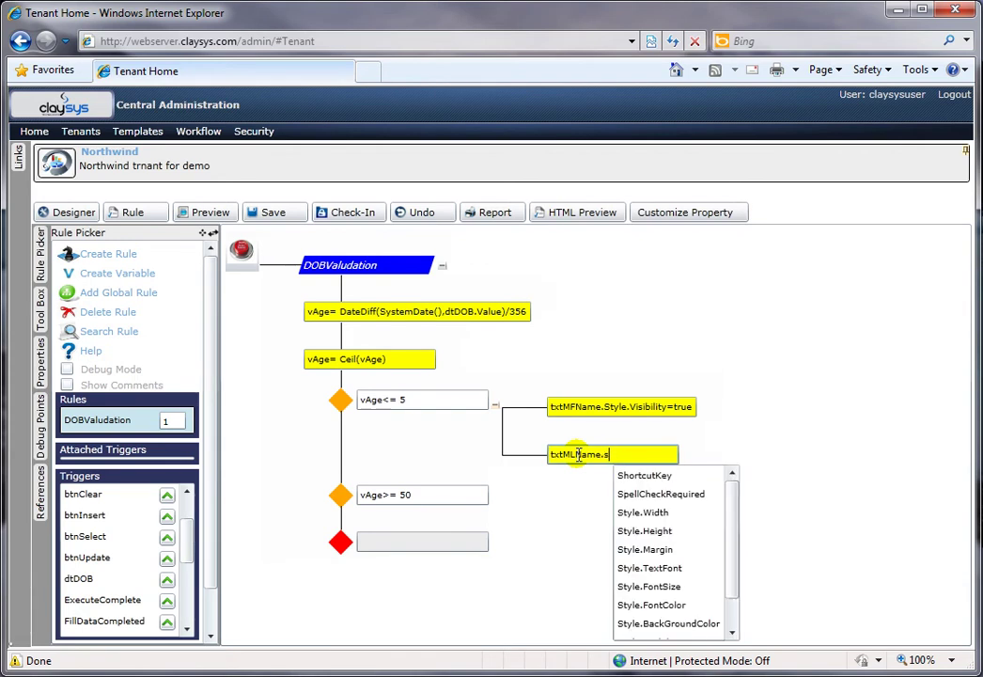
key(Down)
key(Down)
key(Down)
key(Down)
key(Down)
key(Down)
key(Down)
key(Down)
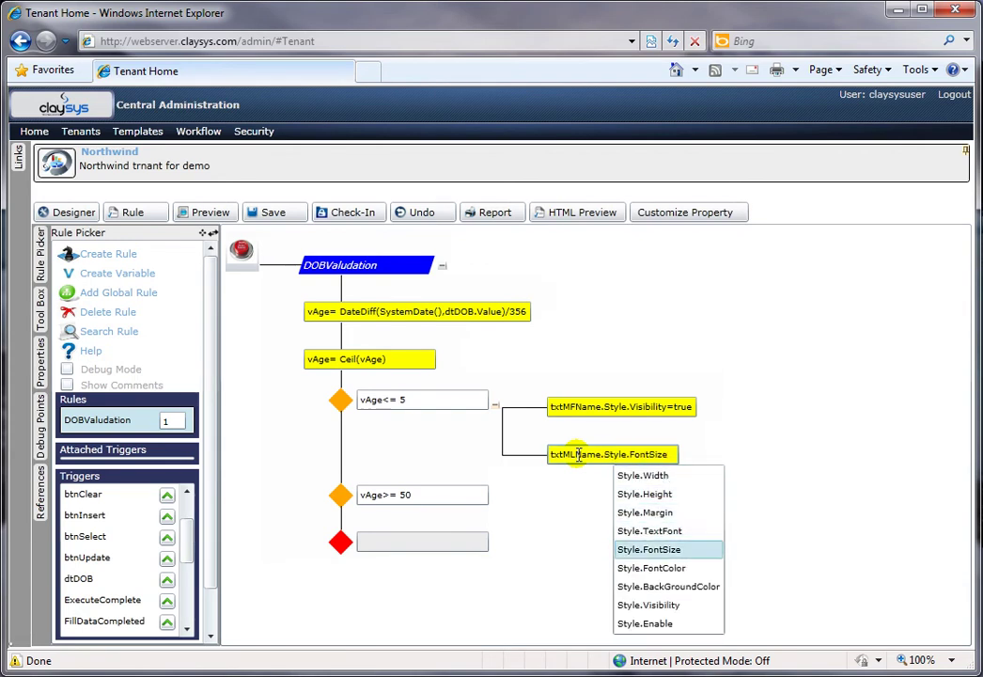
text(=)
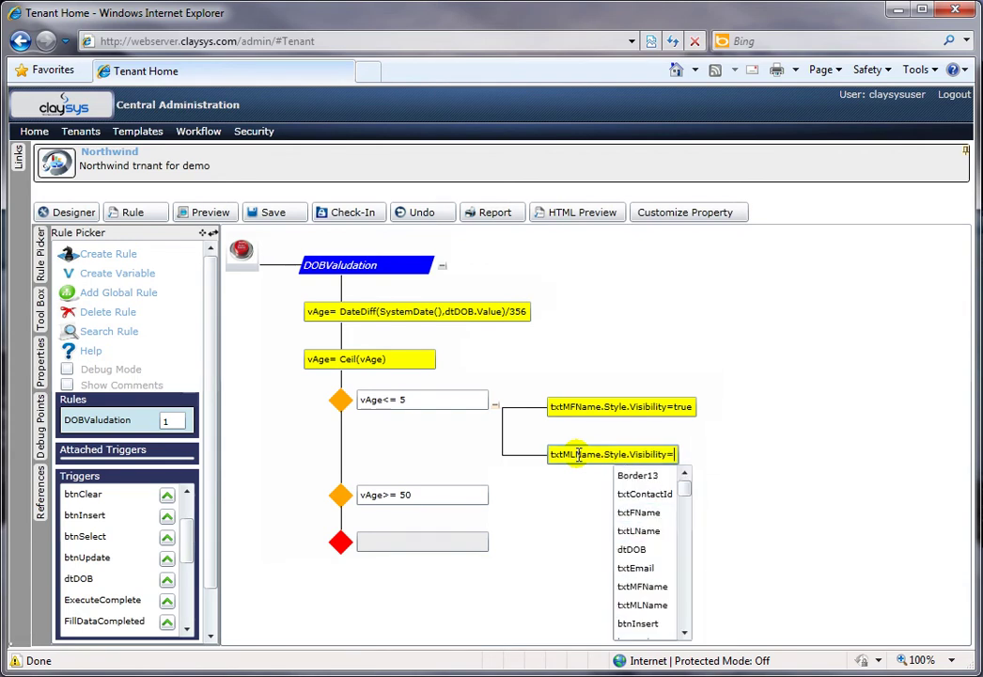
text(true)
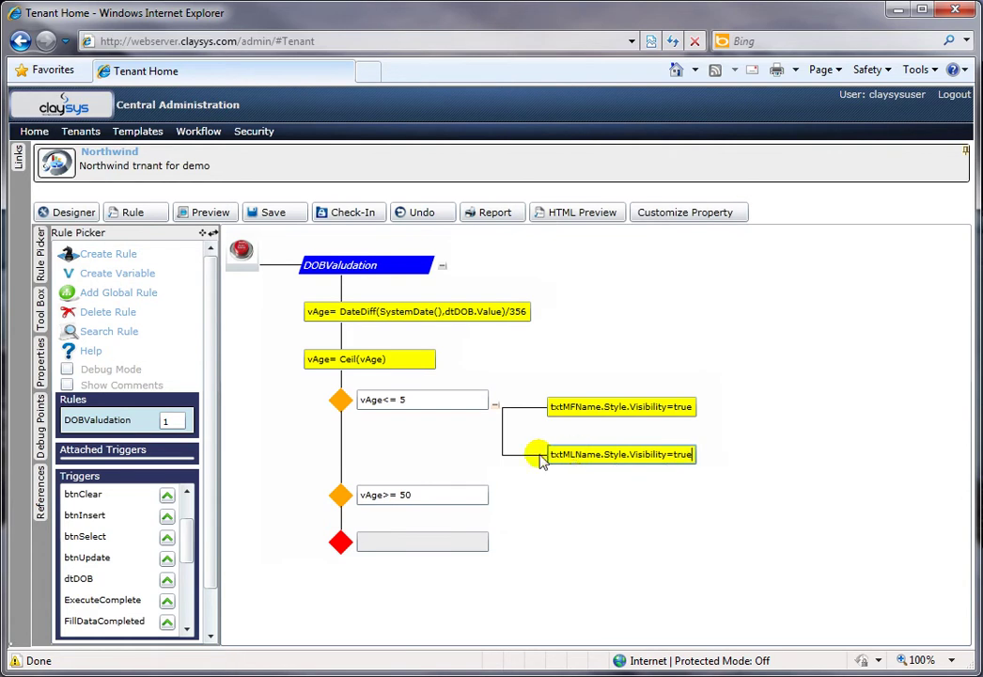
- Attach an action to the vAge>= 50 decision with the expression txtEmail.Style.Visibility=false
right_click(465, 484)
click(519, 531)
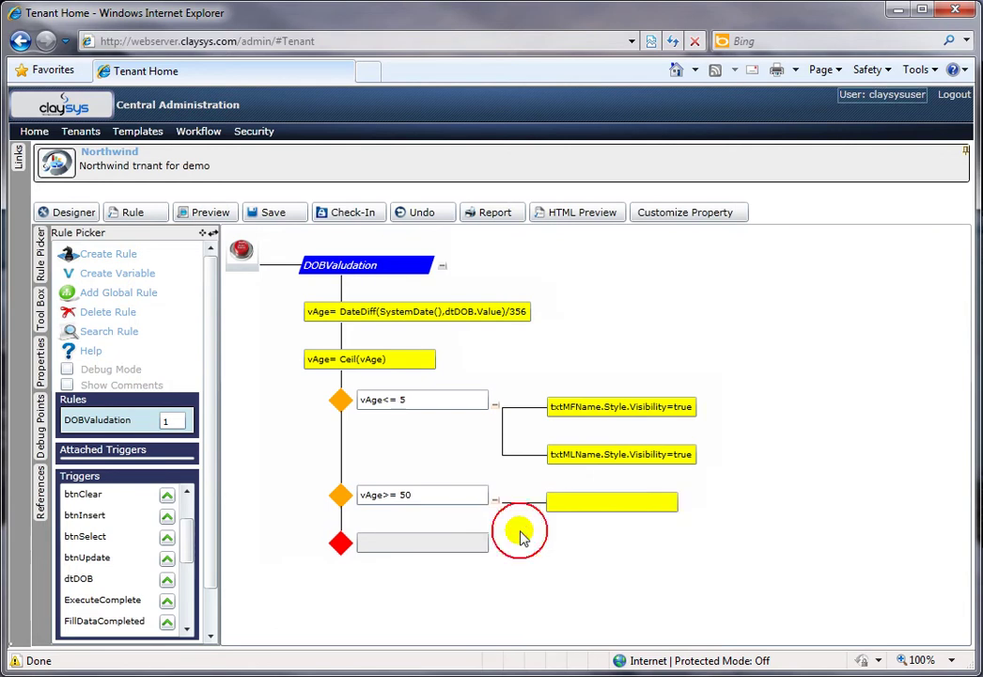
click(566, 504)
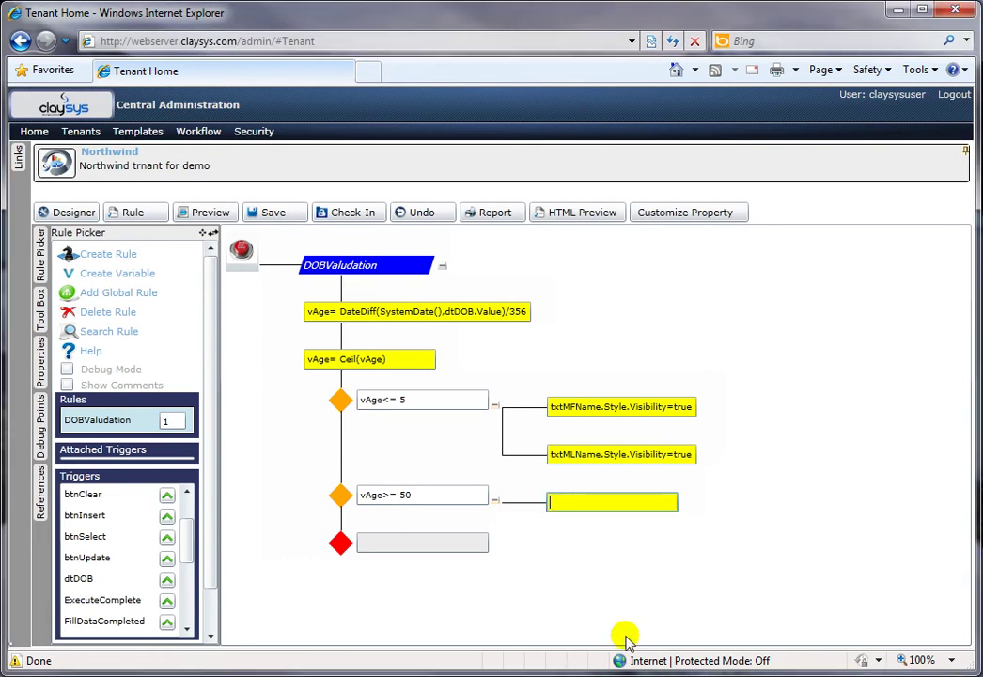
click(564, 501)
text(txt)
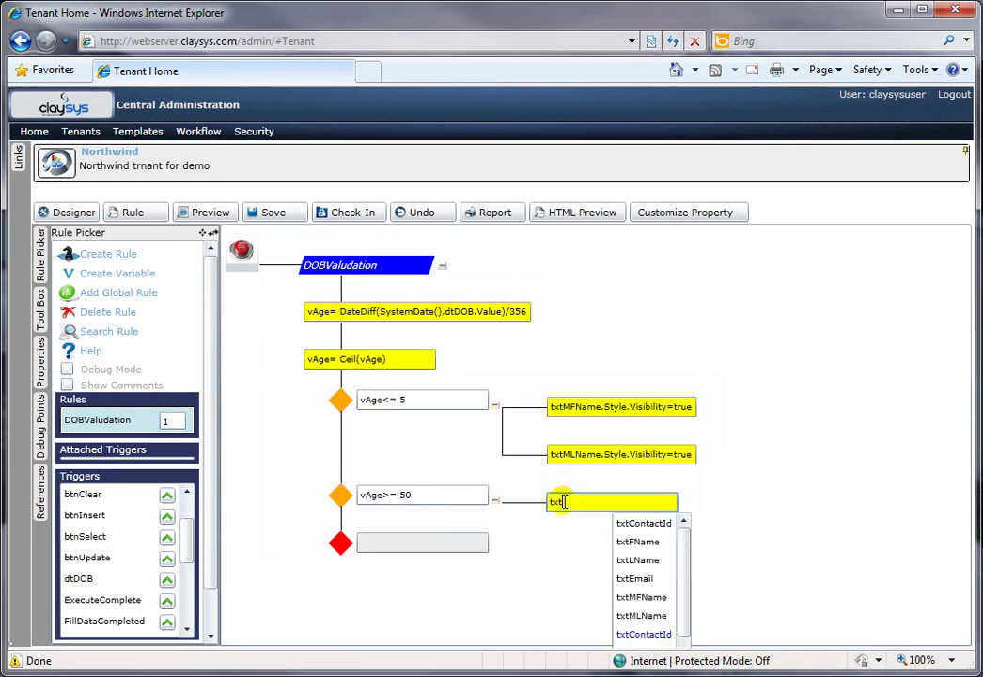
text(Email.sty)
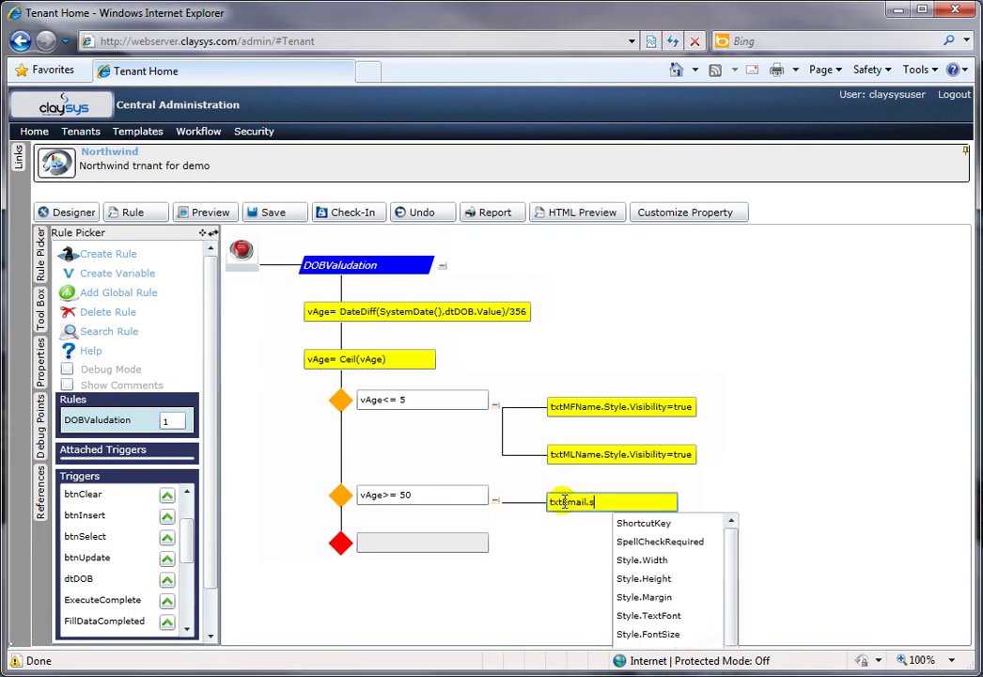
key(Down)
key(Down)
key(Down)
key(Down)
key(Down)
key(Down)
key(Down)
key(Down)
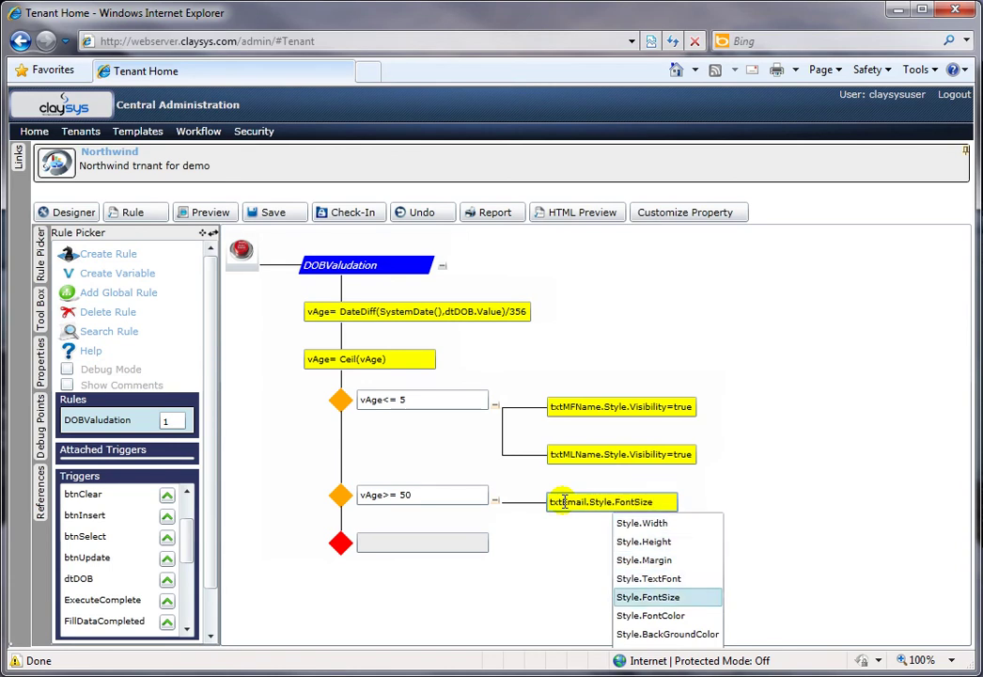
text(=fals)
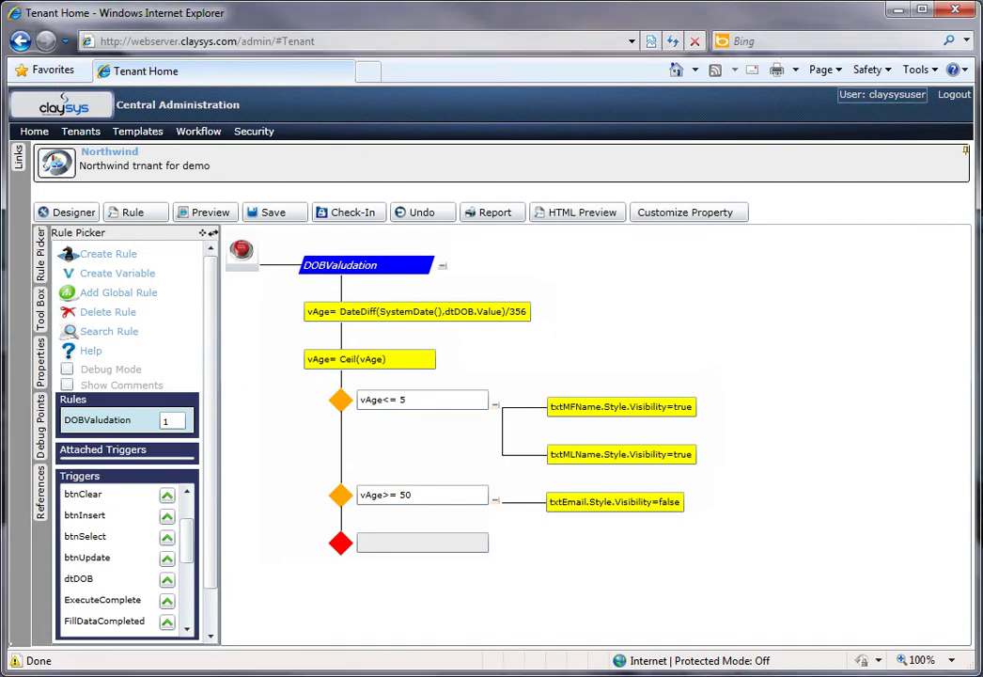
right_click(374, 248)
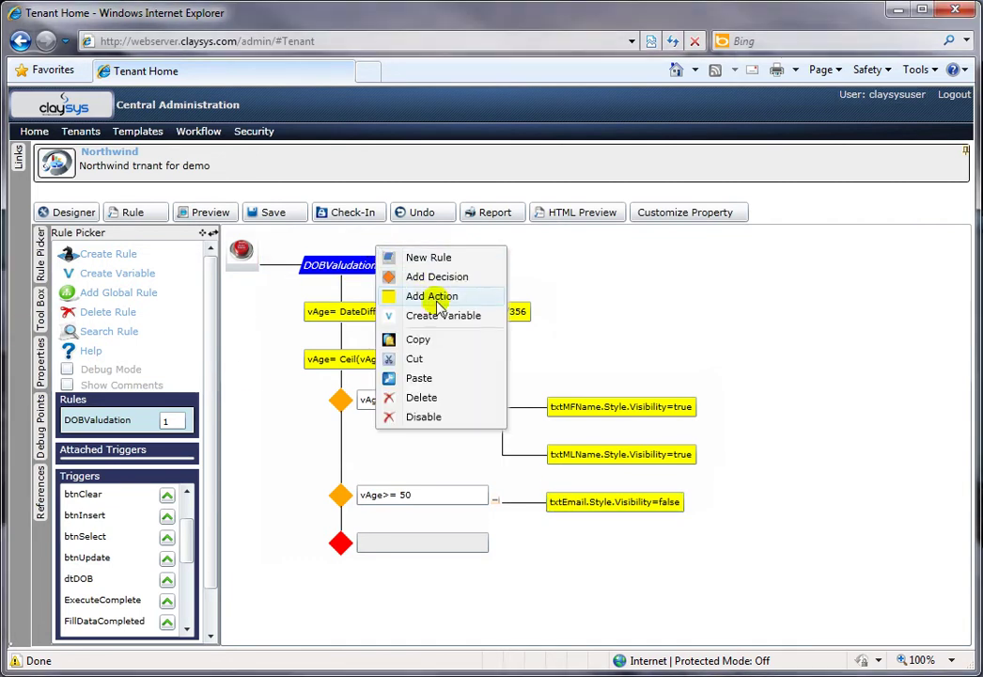
click(461, 294)
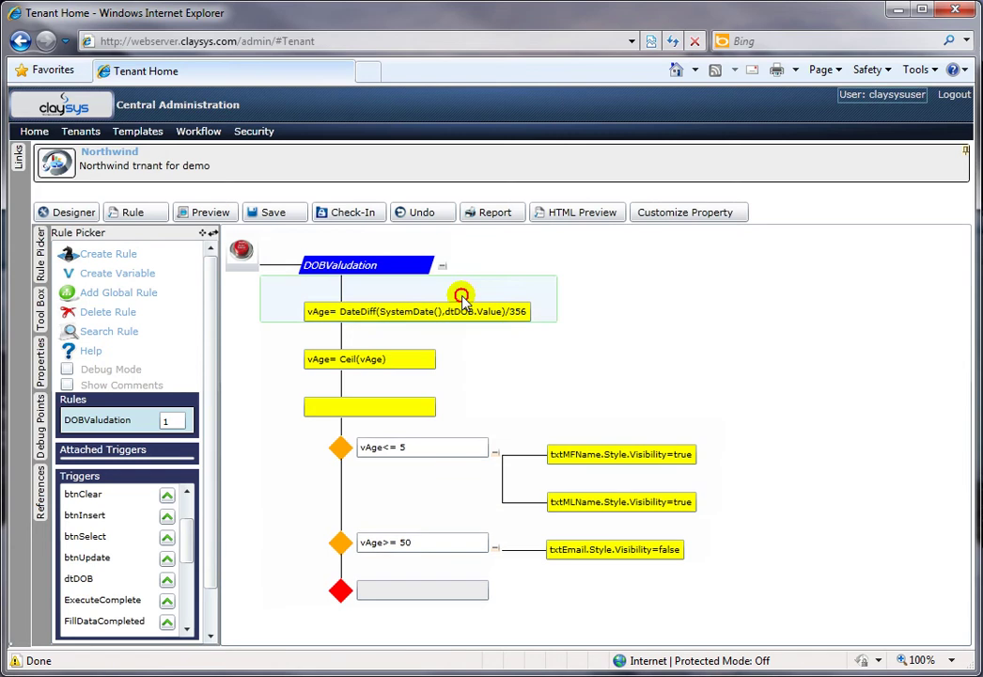
right_click(395, 394)
click(439, 403)
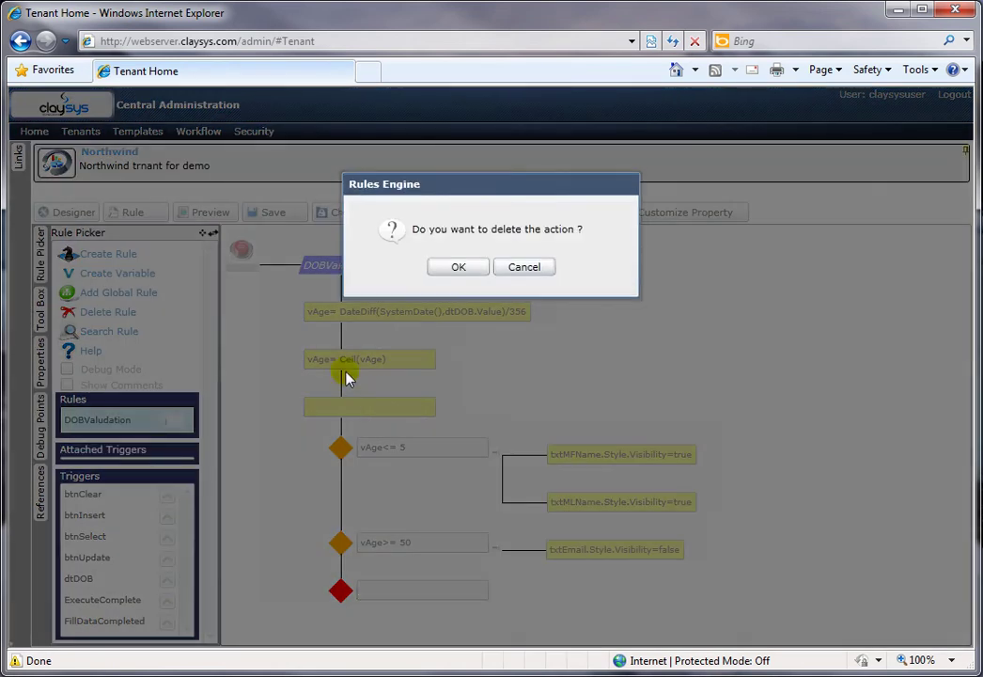
click(455, 269)
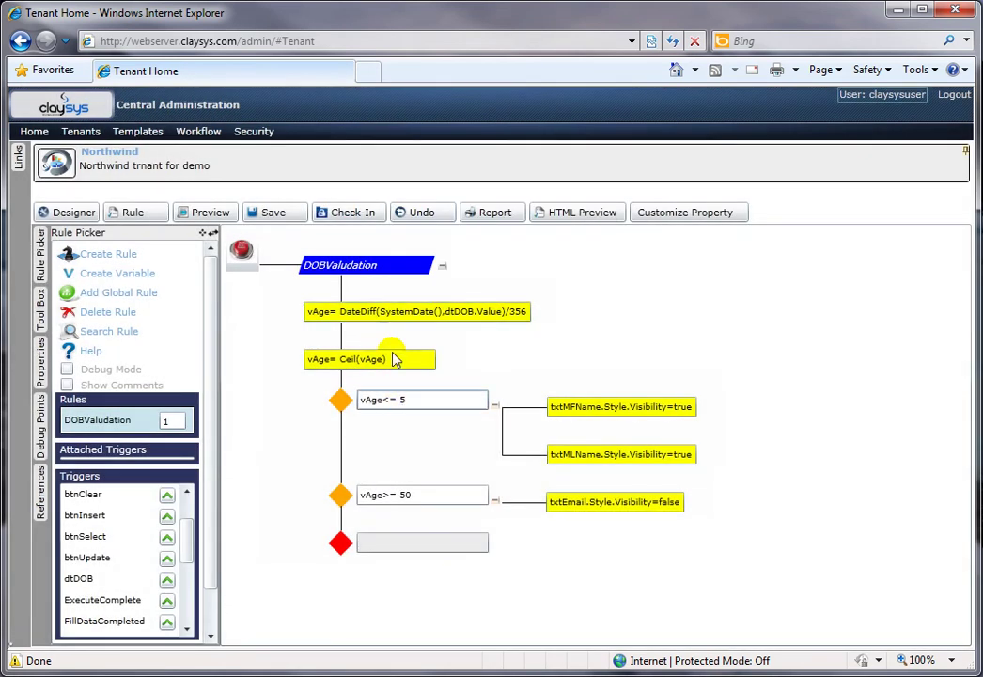
- Add a third decision to the DOBValudation rule with the condition vAge>5 and vAge<50
right_click(390, 263)
click(456, 275)
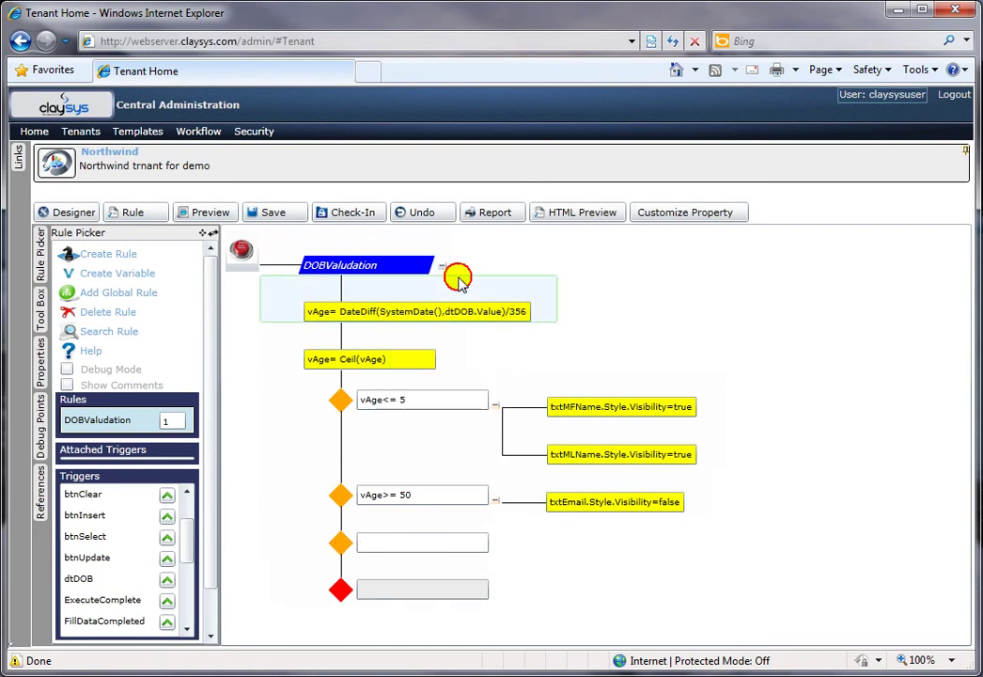
click(395, 543)
text(va)
key(Down)
text(>5)
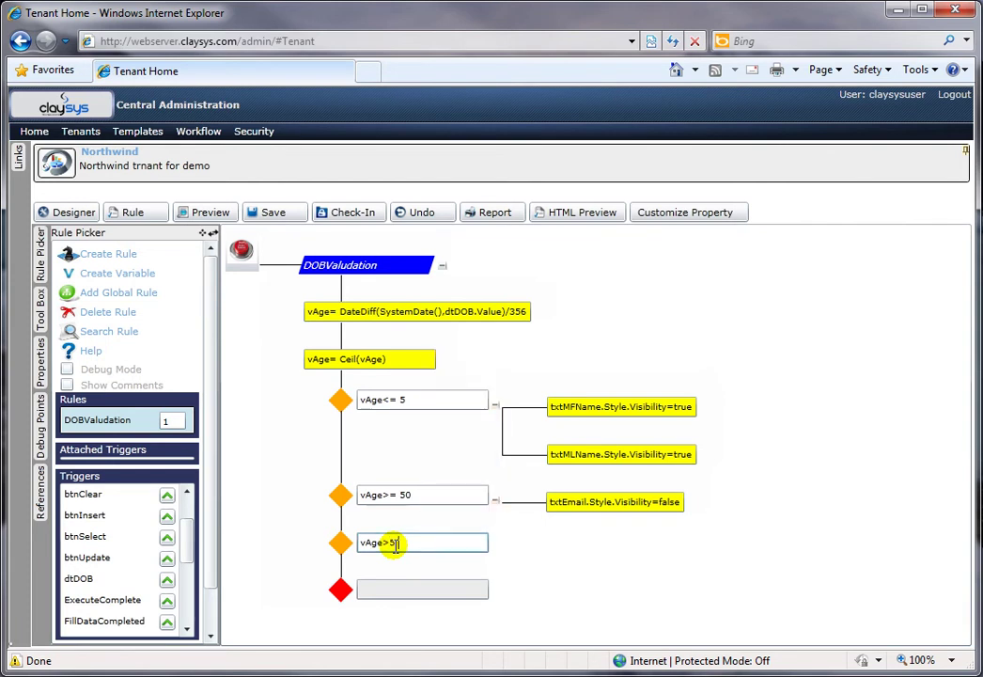
text( and va)
key(Down)
text(<)
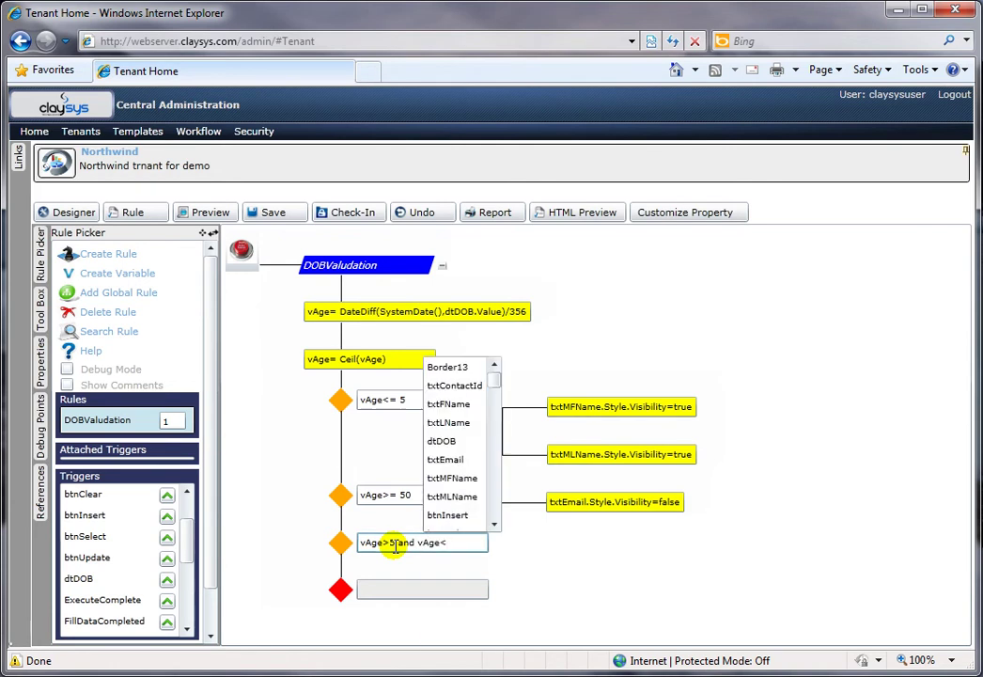
text(50)
click(417, 527)
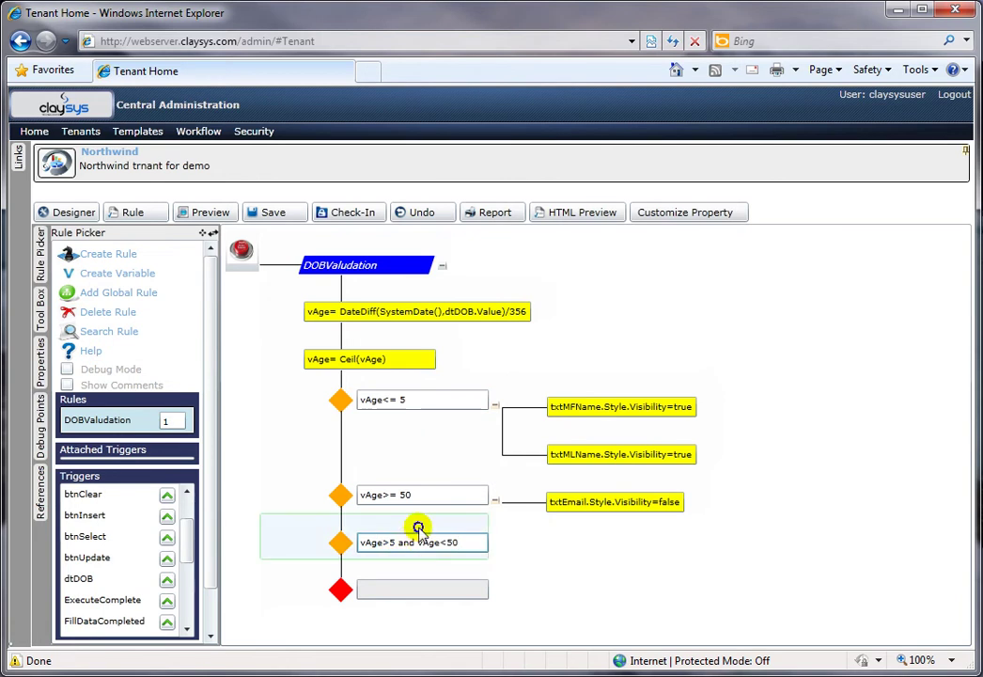
- Attach an action to the vAge>5 and vAge<50 decision with the expression txtMFName.Style.Visibility= false
right_click(418, 526)
click(481, 530)
click(568, 550)
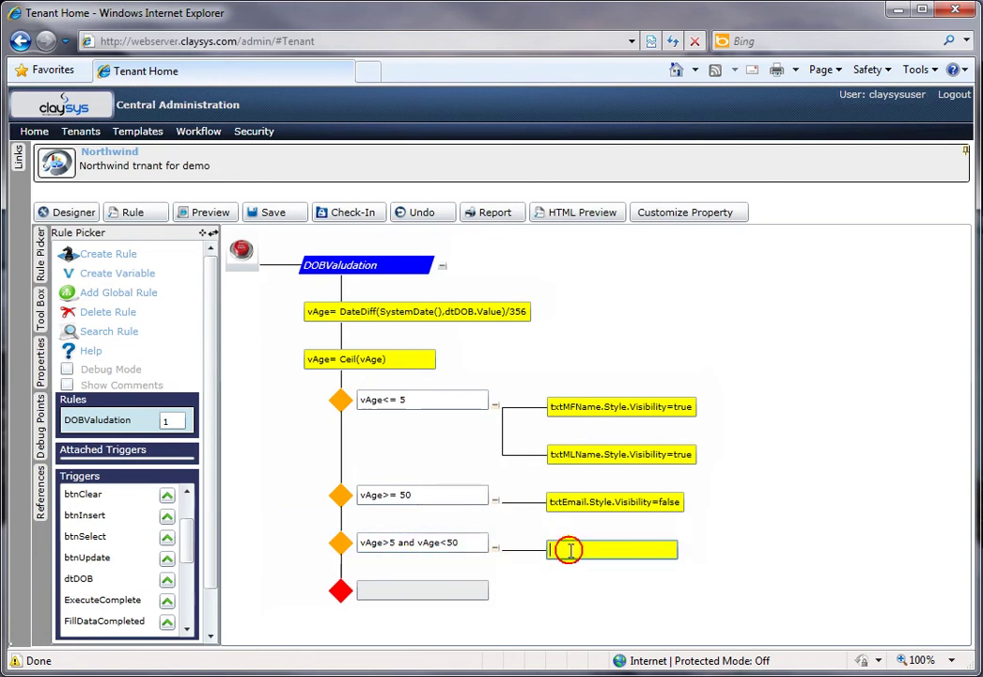
text(txtm)
key(Down)
text(.sty)
key(Down)
key(Down)
key(Down)
key(Down)
key(Down)
key(Down)
key(Down)
key(Down)
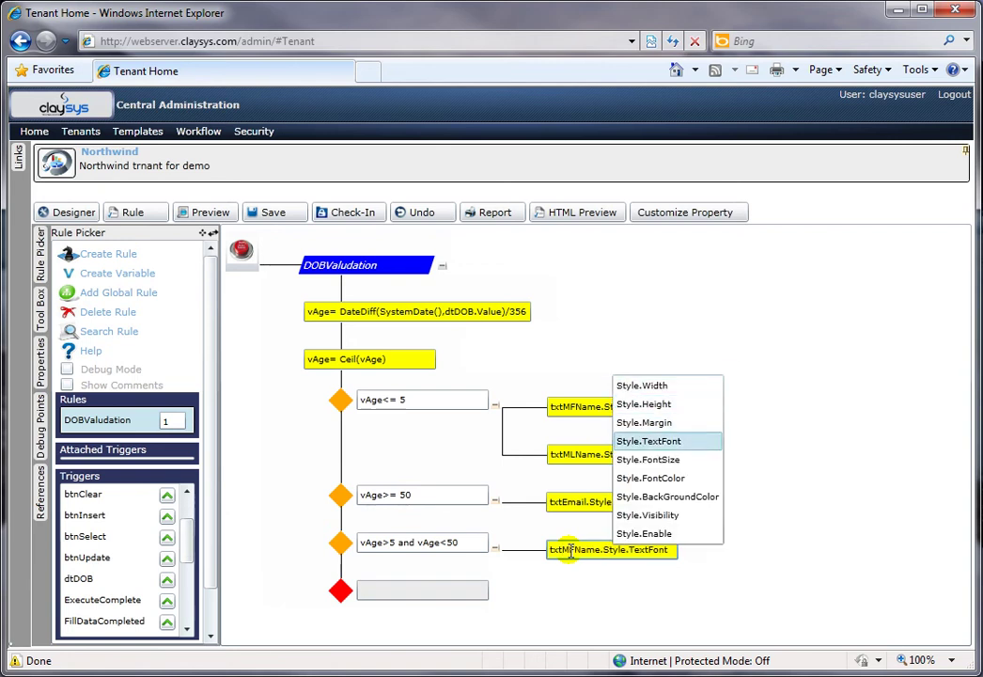
text(= tr)
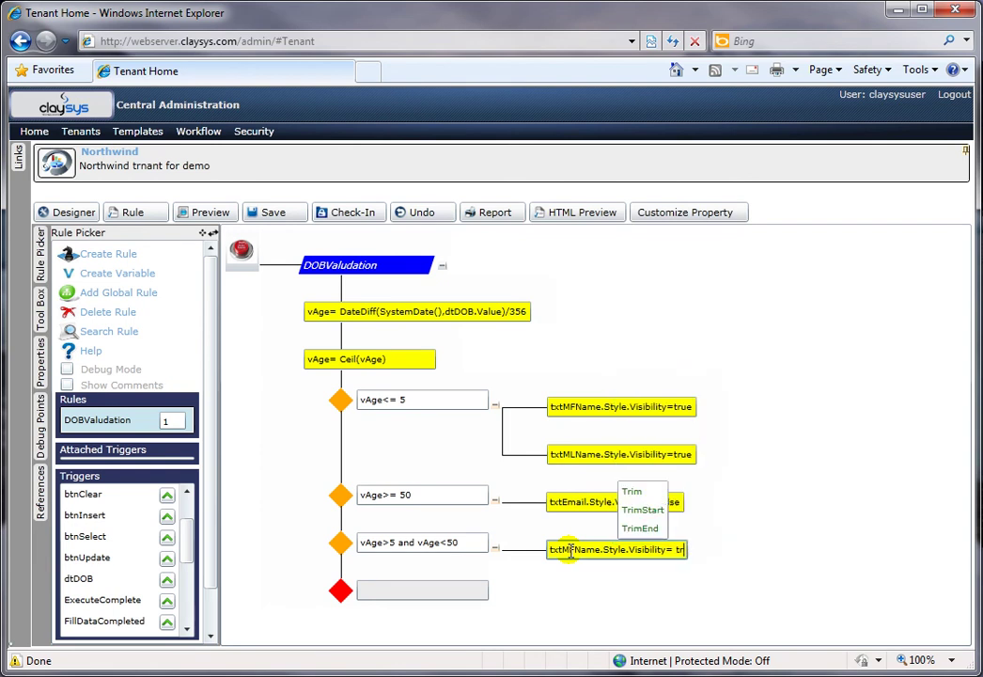
key(BackSpace)
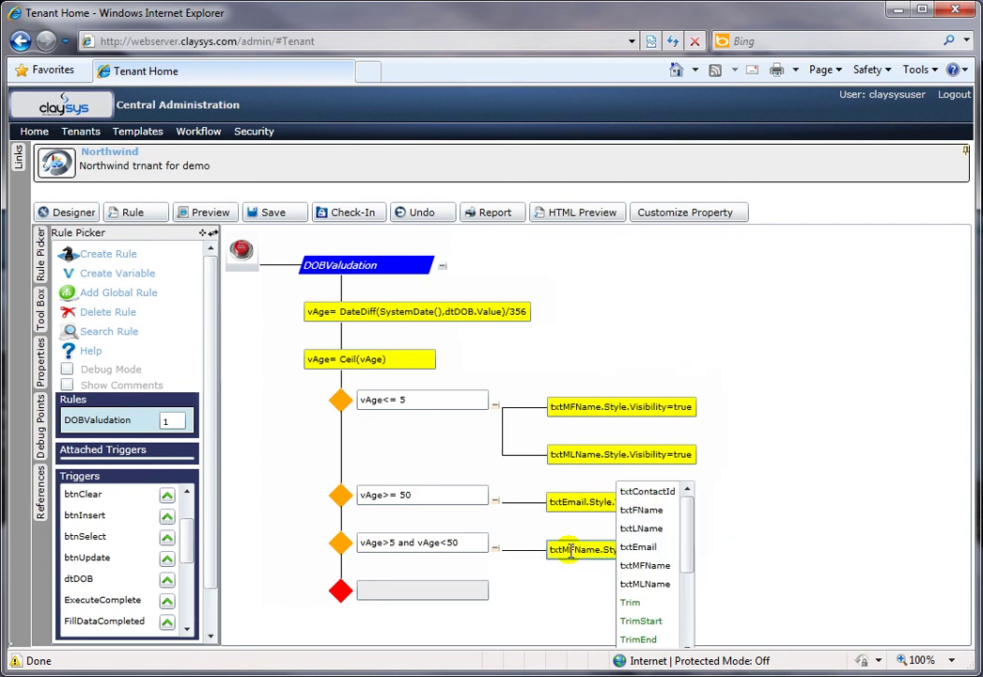
key(BackSpace)
text(fa)
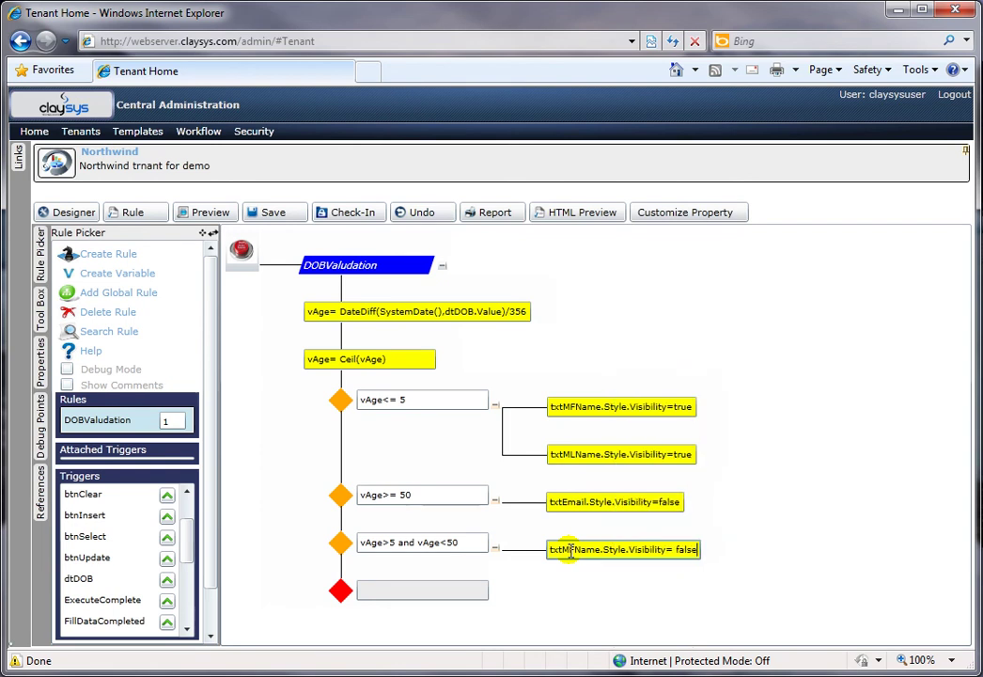
text(lse)
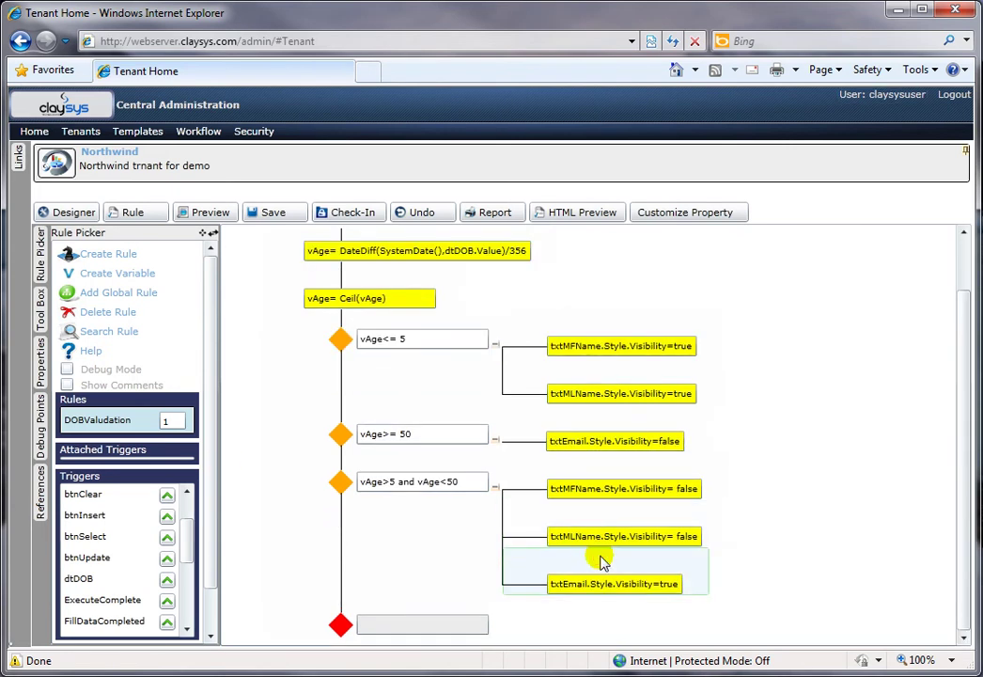
- Attach the dtDOB trigger to the DOBValudation rule
click(774, 562)
click(396, 485)
scroll(397, 485, up, 2)
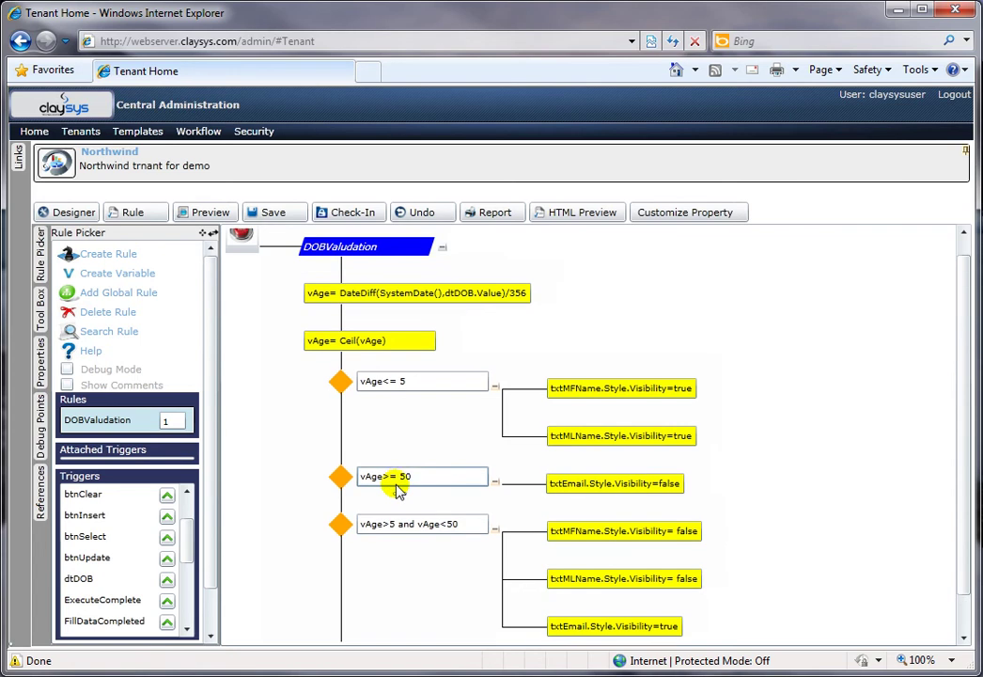
click(127, 212)
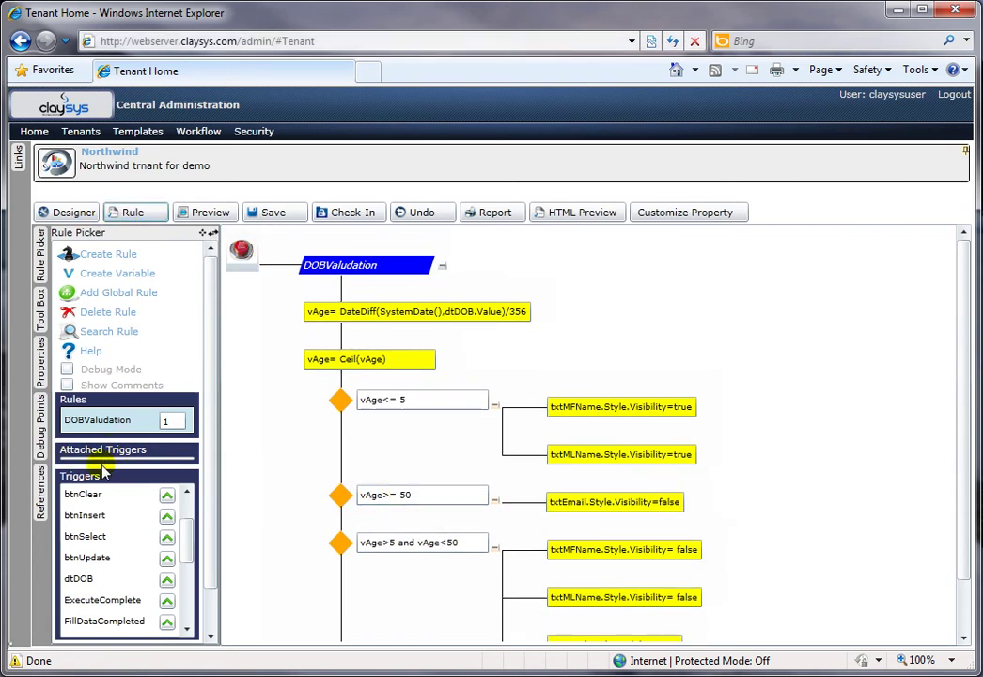
scroll(176, 545, down, 1)
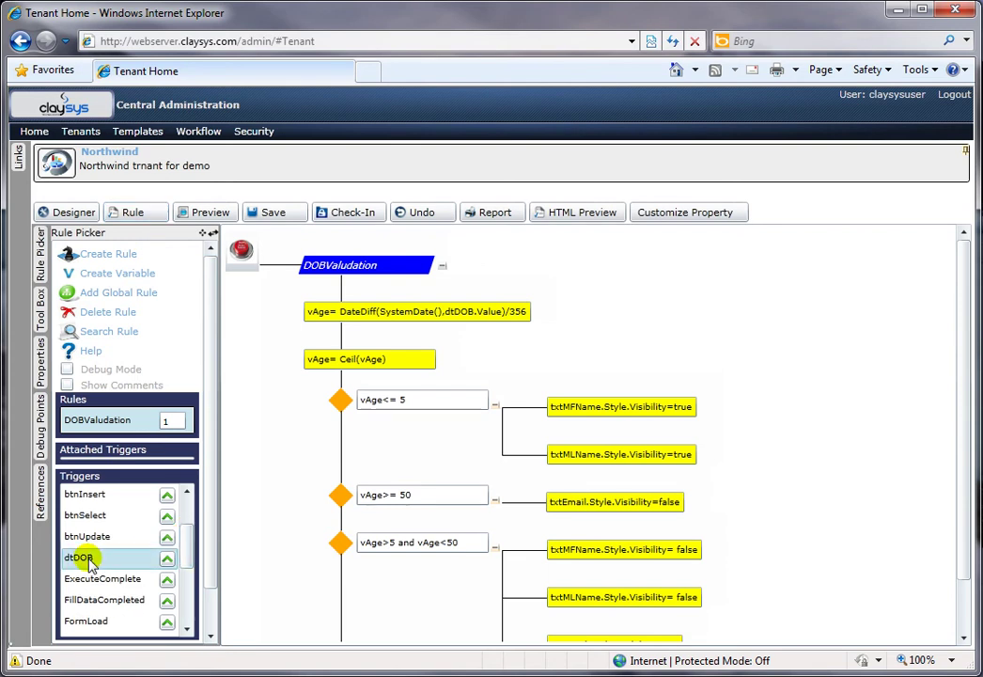
click(166, 557)
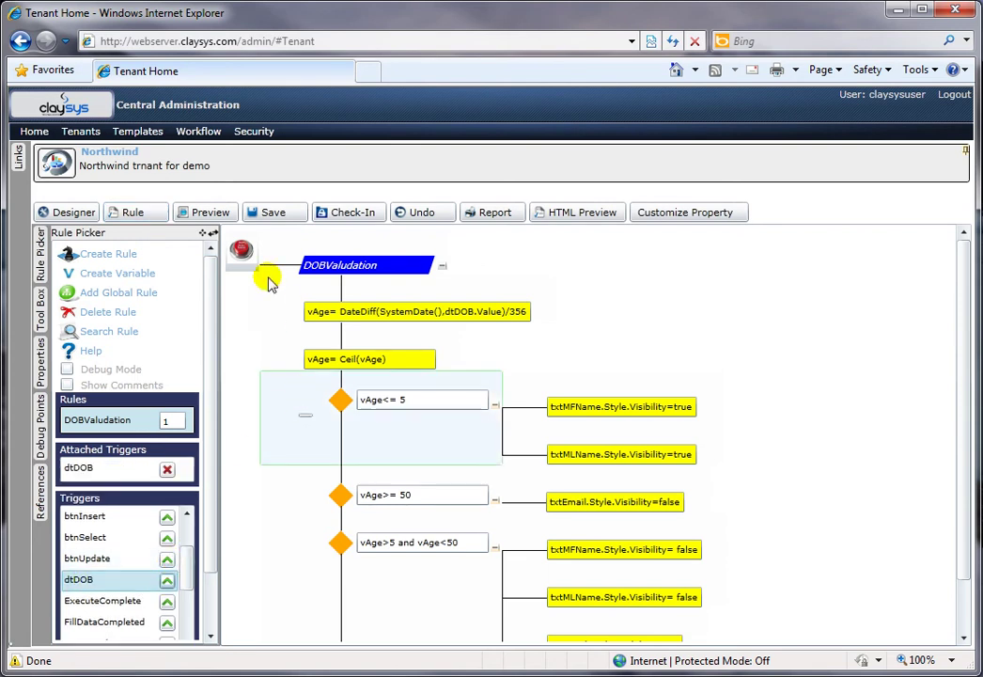
- Preview the contact form and pick a test DOB within the 5-or-younger range to check the mother's name fields
click(205, 213)
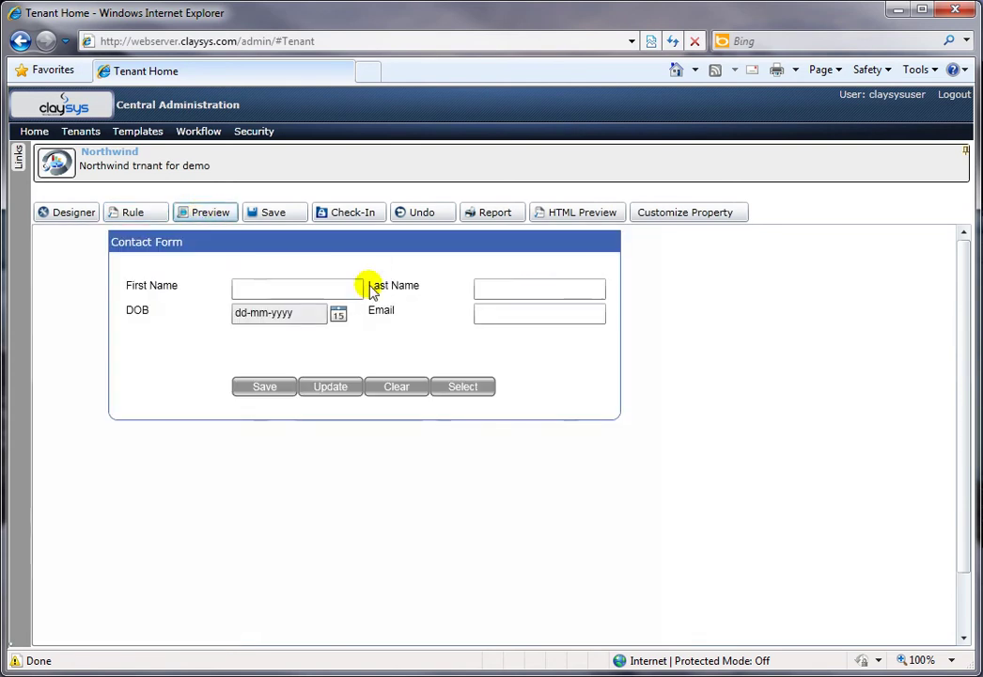
click(338, 315)
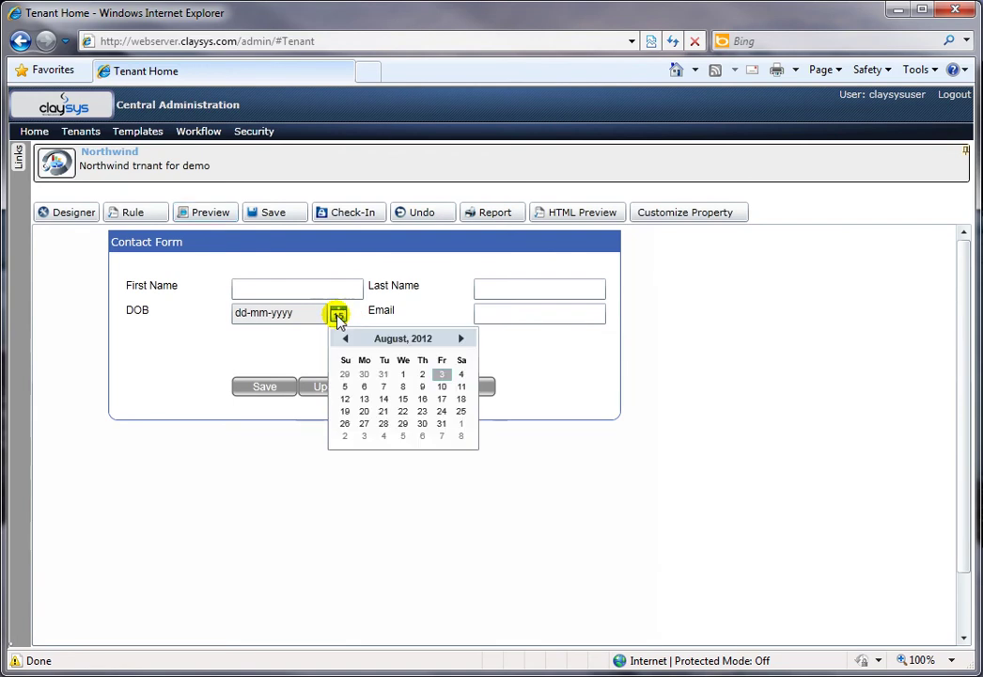
click(391, 340)
click(406, 342)
click(356, 370)
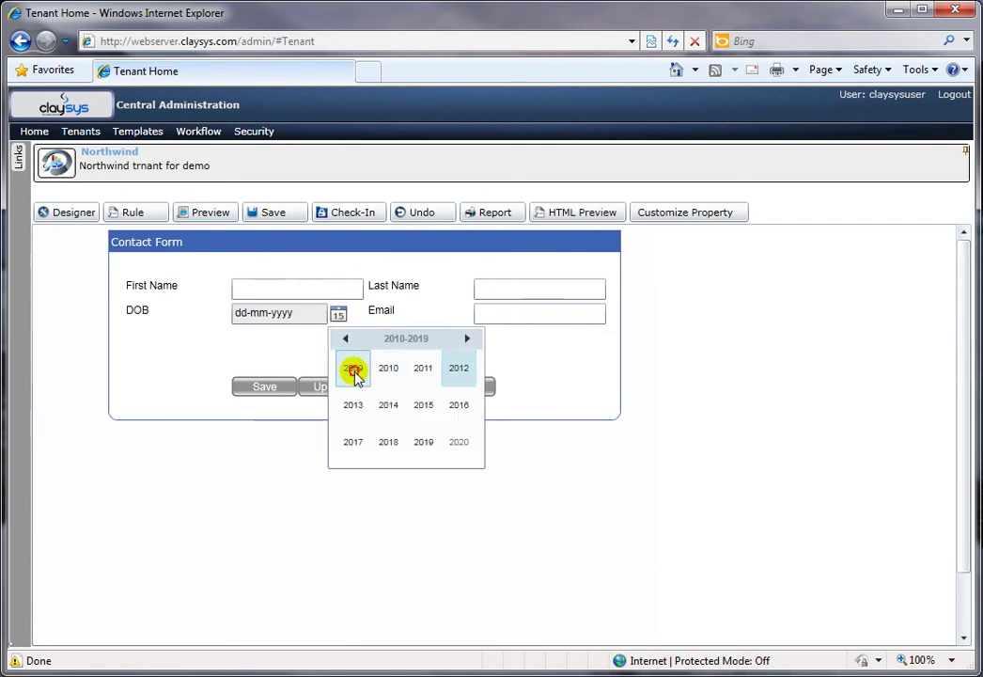
click(386, 399)
click(422, 399)
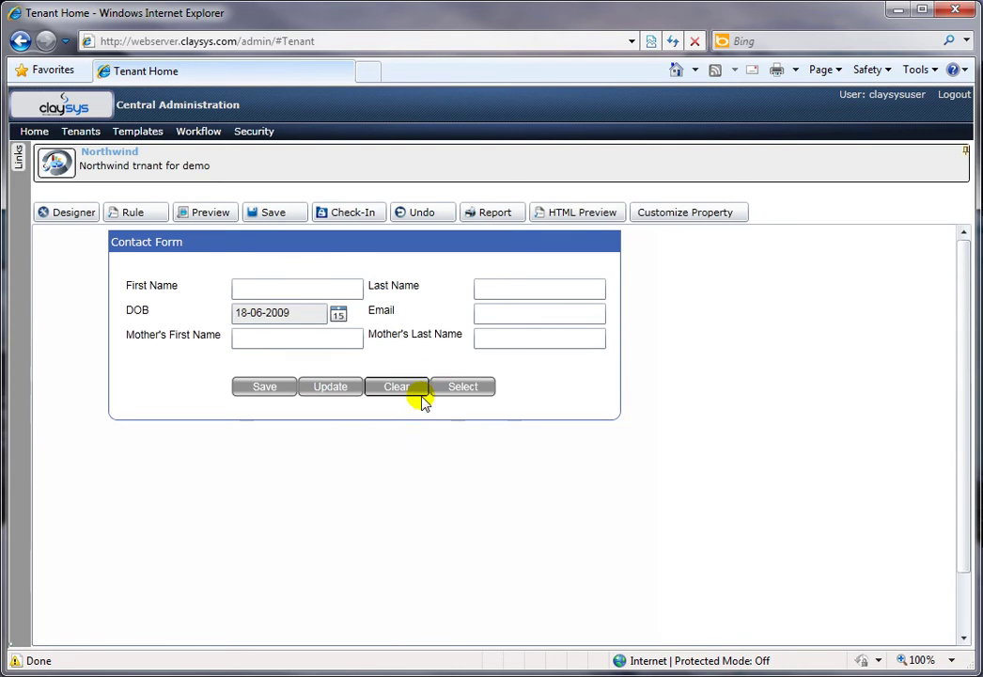
click(261, 336)
click(487, 336)
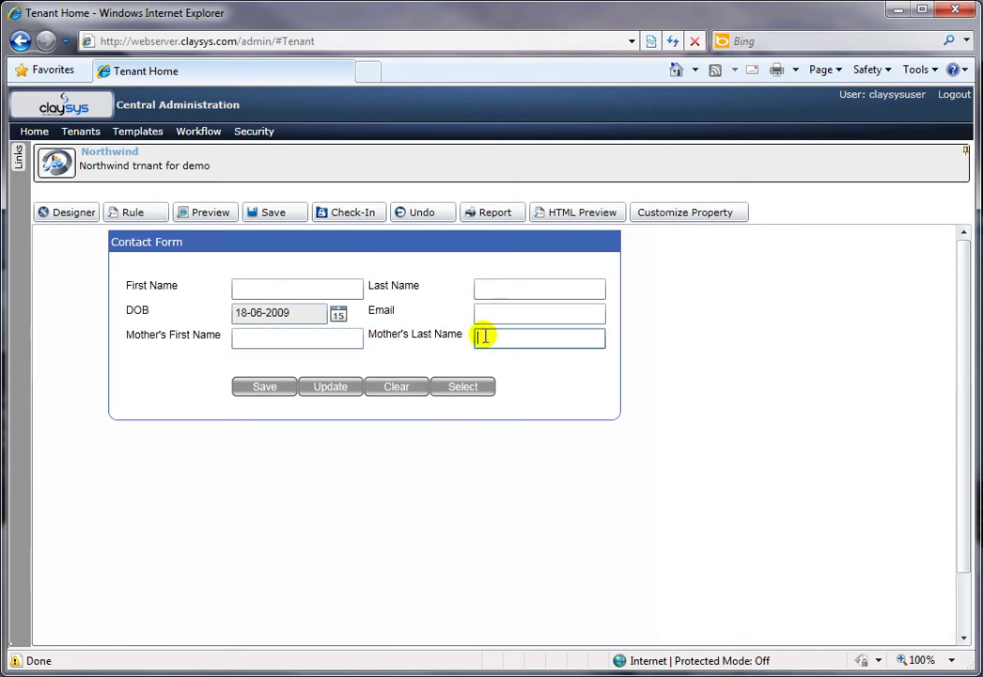
- Change the previewed form's DOB to a few years earlier, giving an age just above 5
click(341, 320)
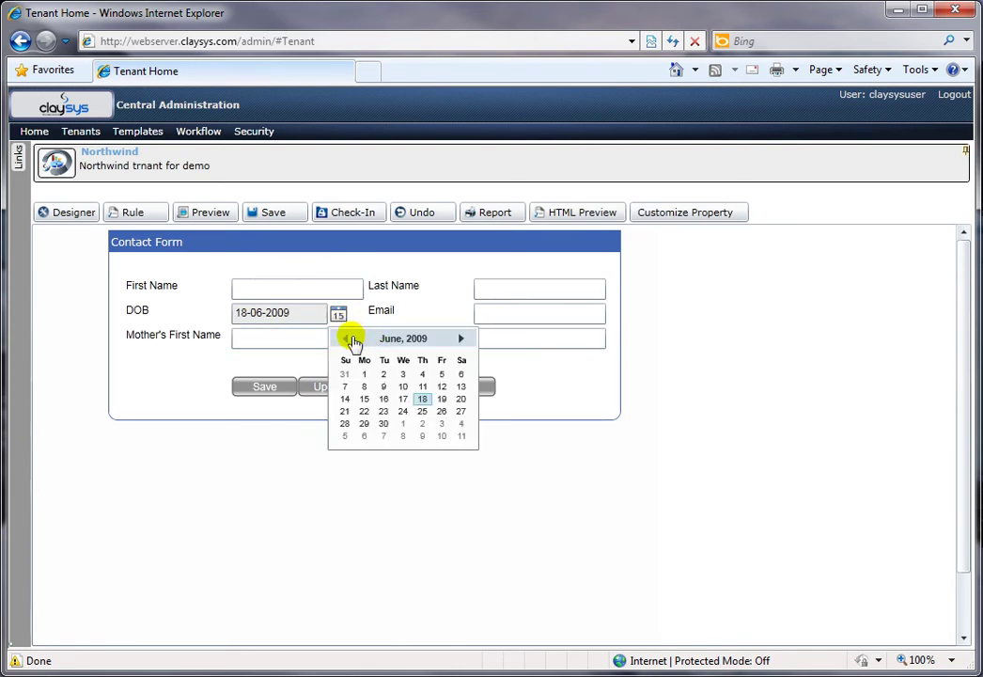
click(346, 337)
click(348, 339)
click(390, 338)
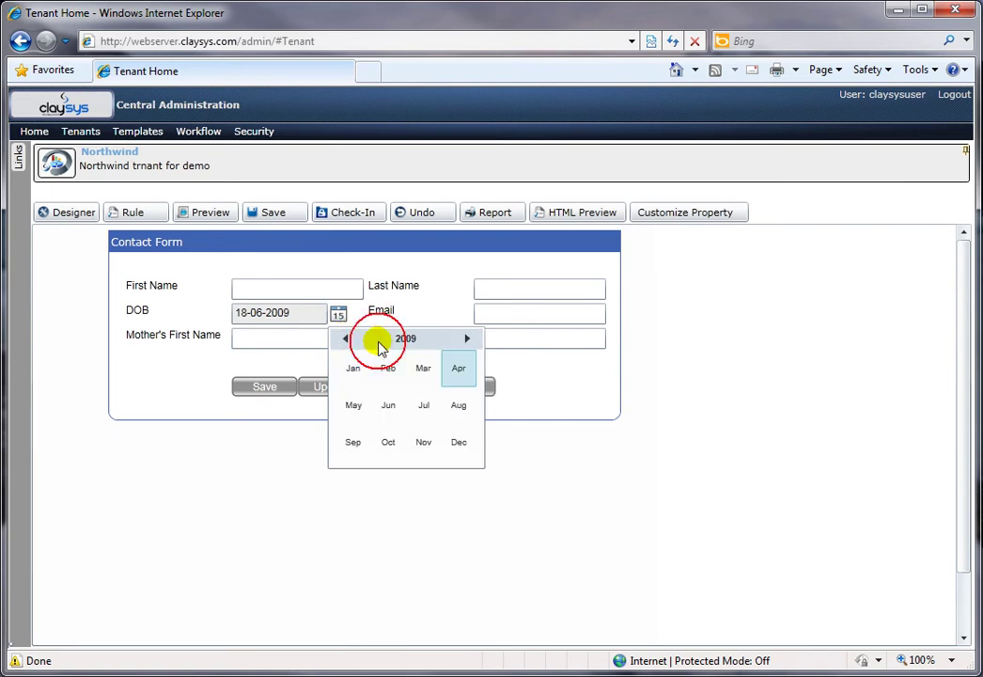
click(343, 340)
click(343, 340)
click(344, 341)
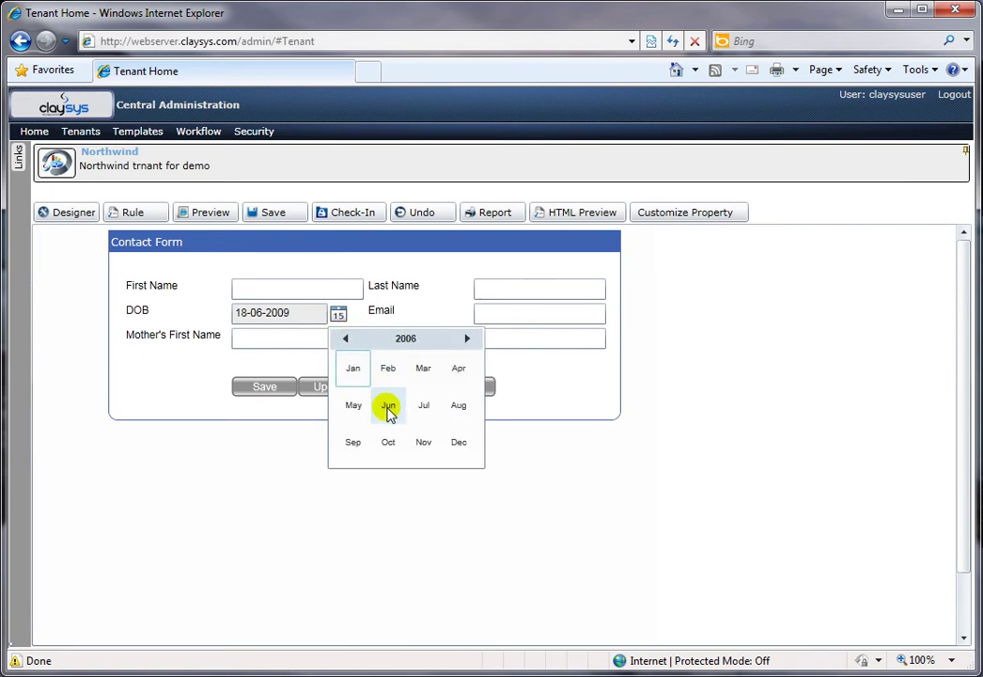
click(387, 406)
click(402, 401)
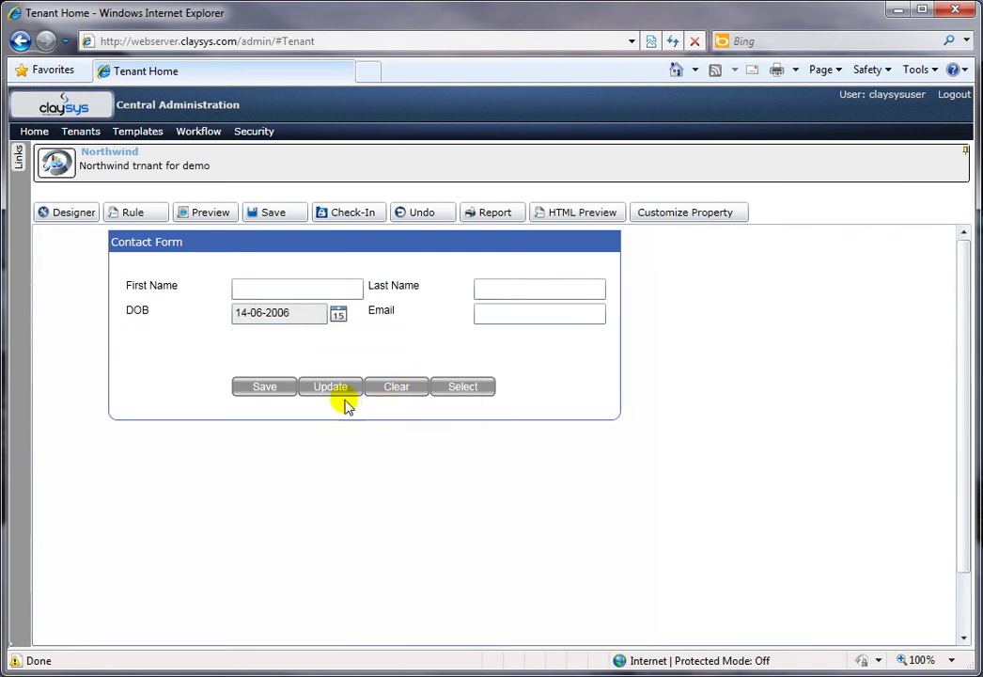
- Pick a test DOB in the 50-or-older range in the previewed form and try its Clear and Save actions
click(338, 313)
click(406, 338)
click(410, 340)
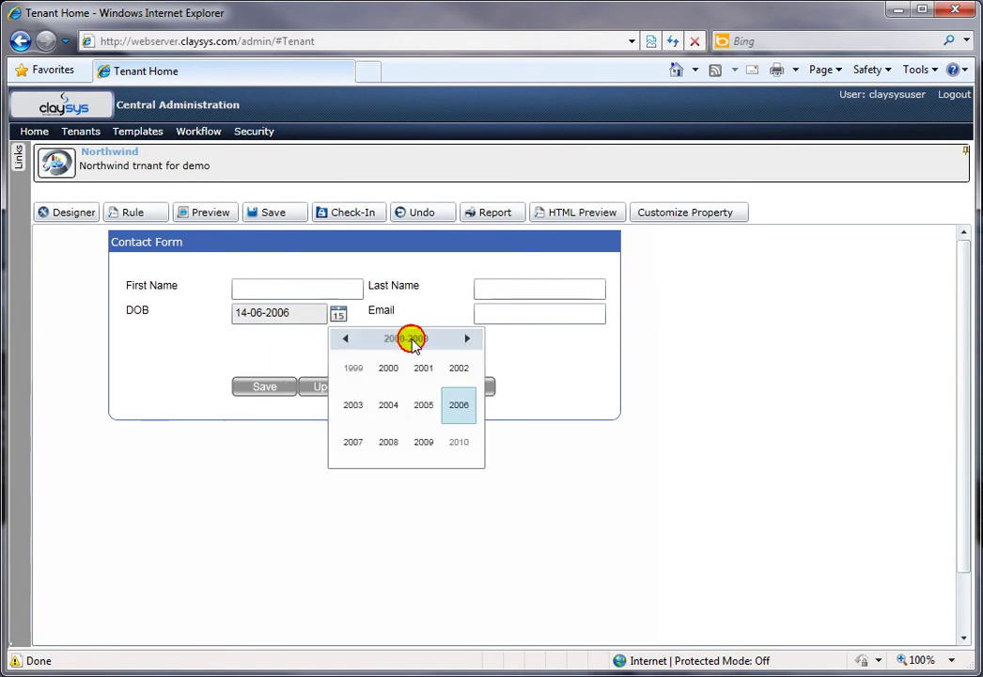
double_click(344, 340)
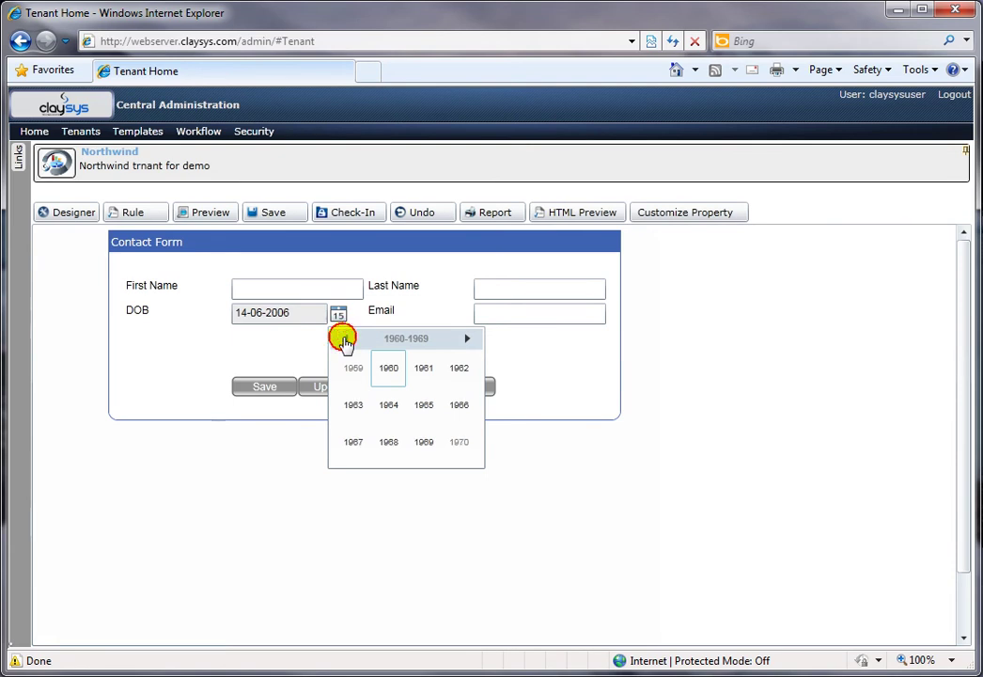
click(344, 340)
click(388, 368)
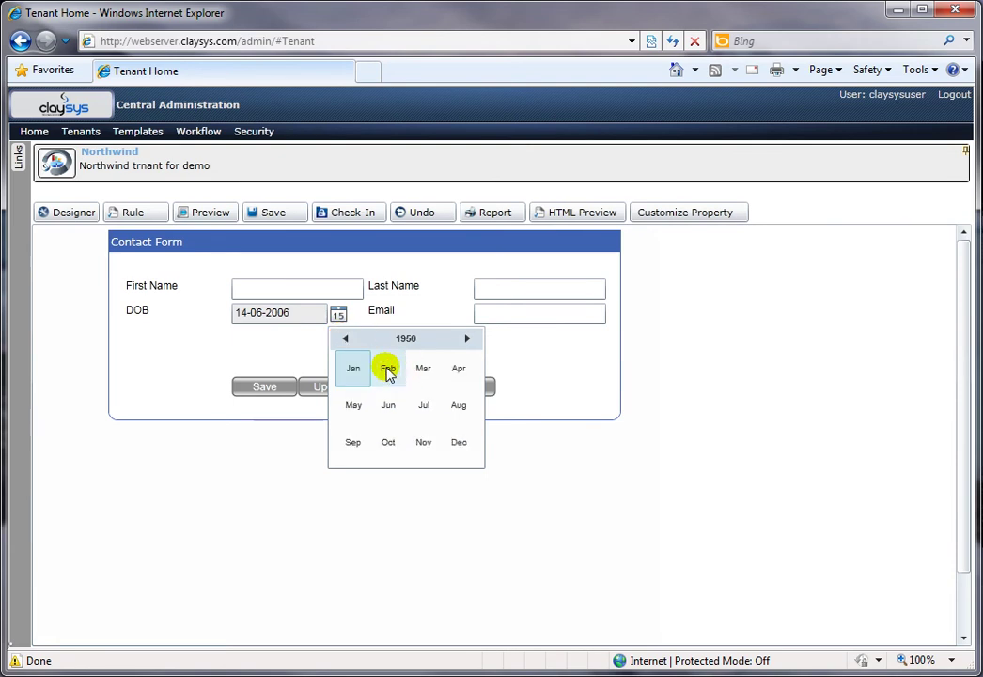
click(355, 369)
click(382, 400)
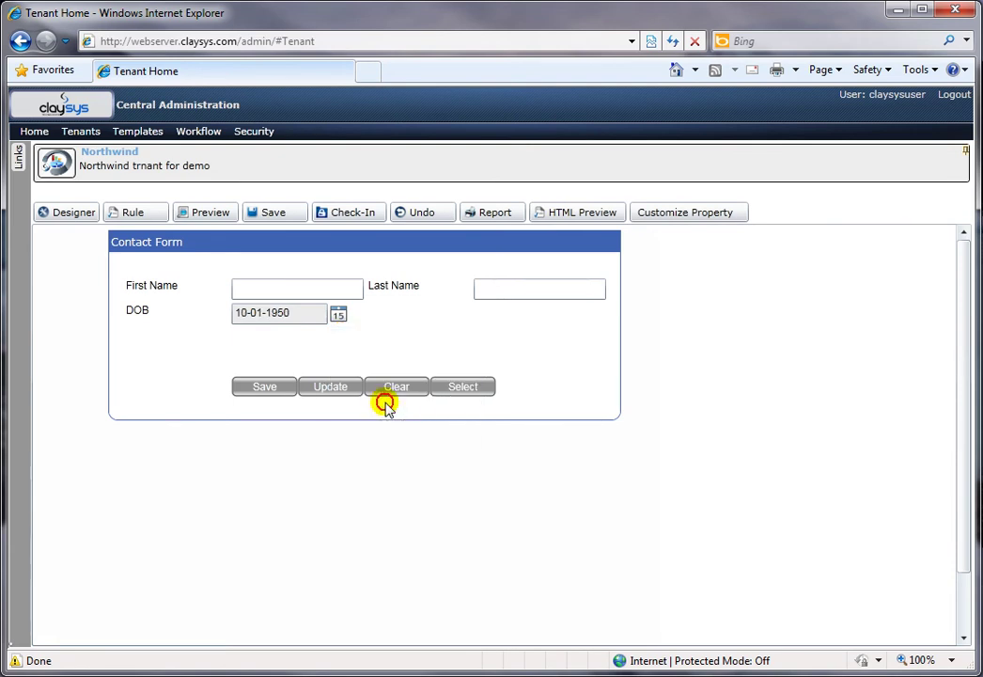
click(393, 386)
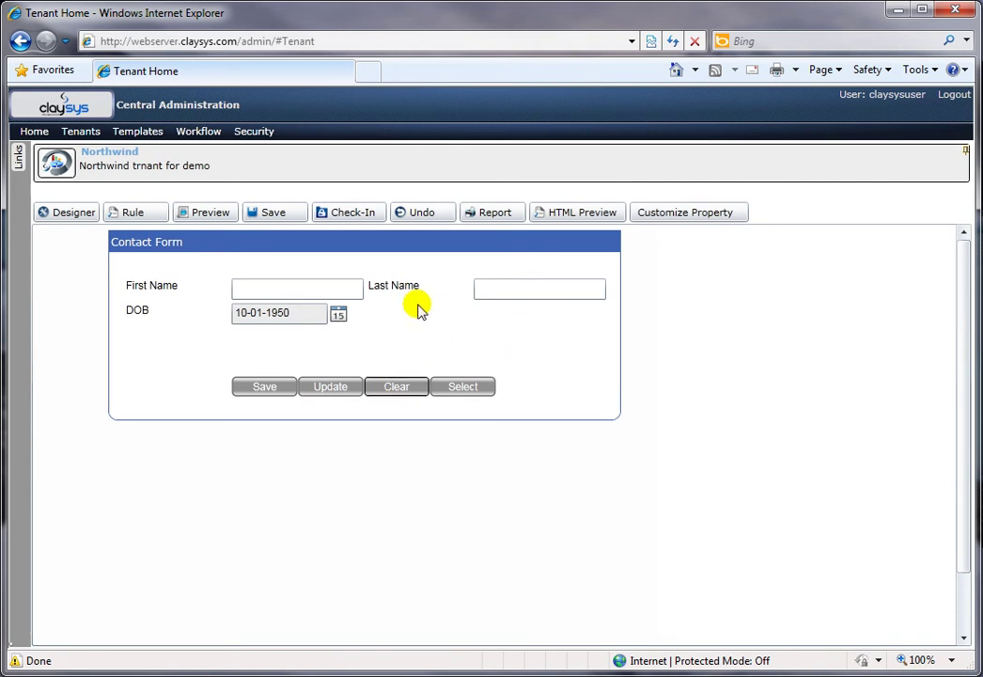
click(259, 387)
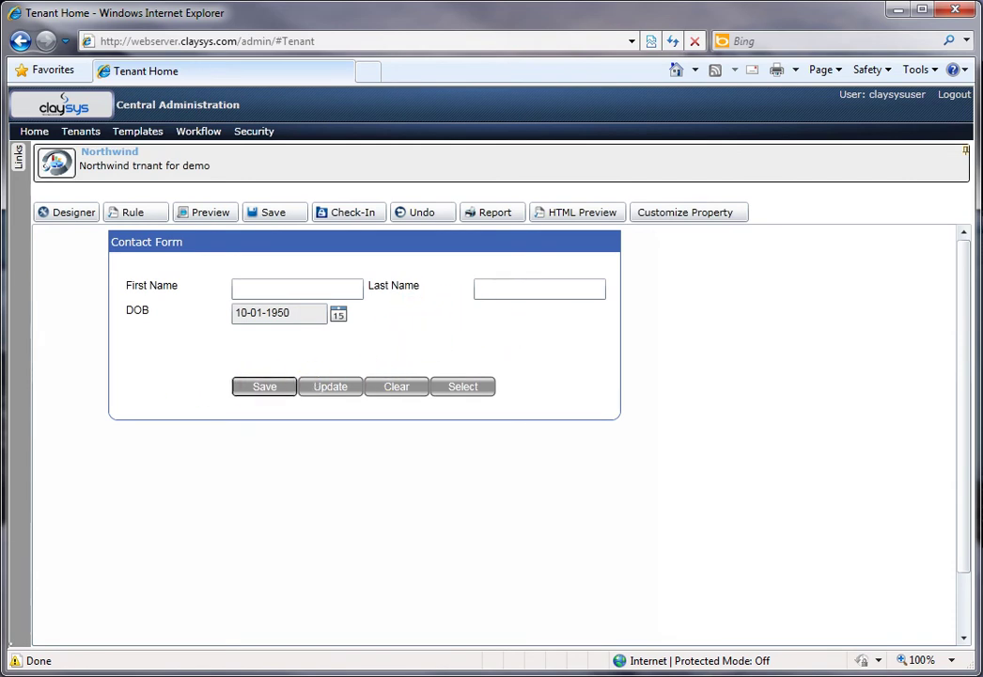
- Pick a test DOB well inside the 5-to-50 age range, check the email and name fields, and save the contact form
click(336, 316)
click(406, 339)
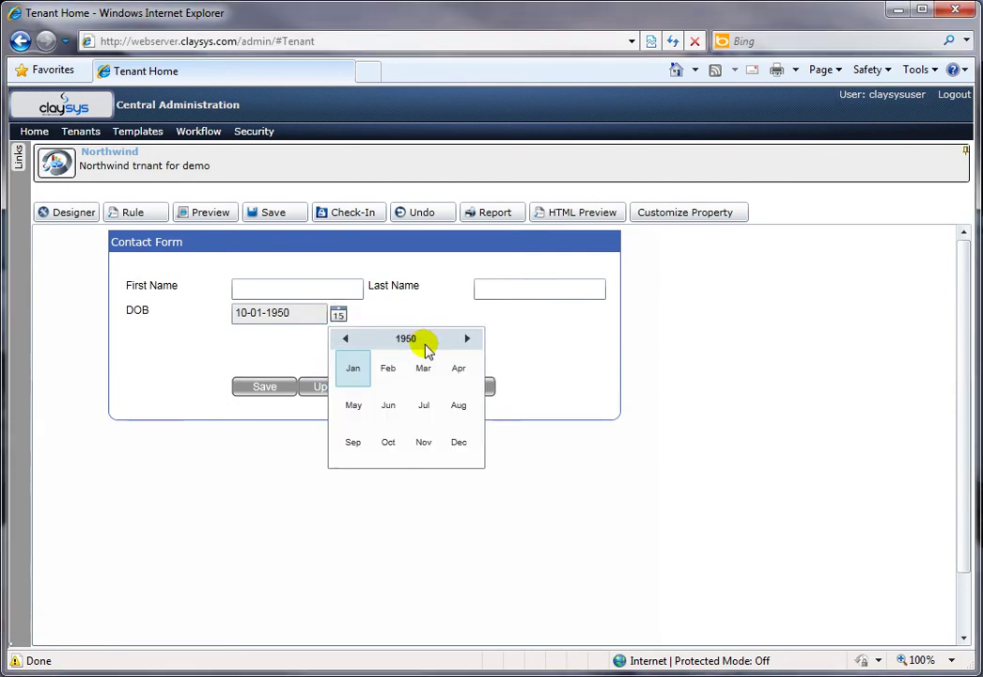
click(406, 338)
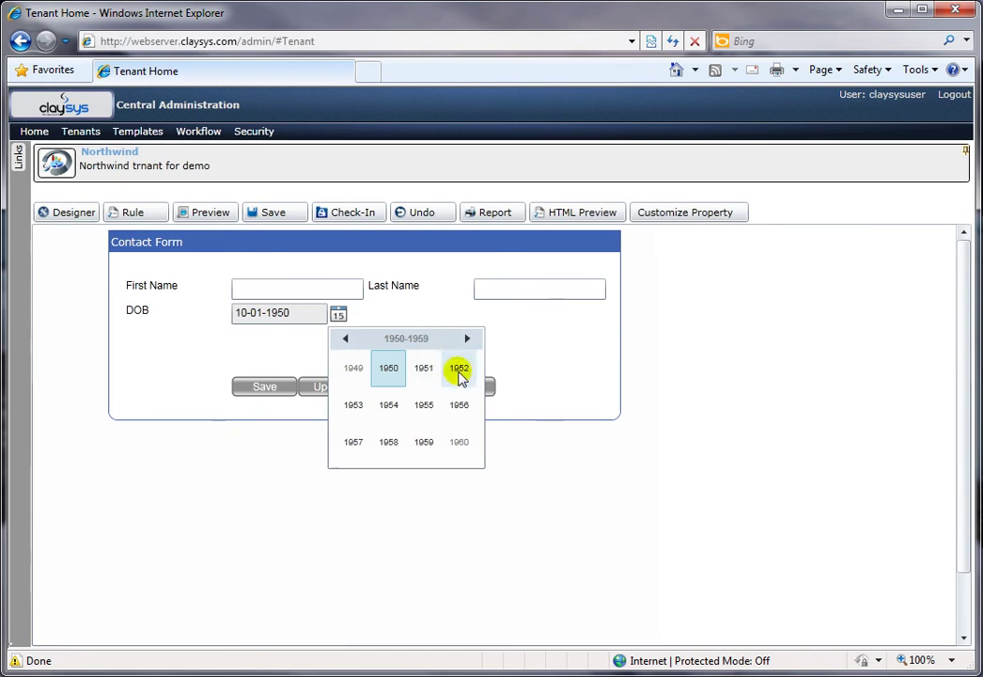
double_click(469, 341)
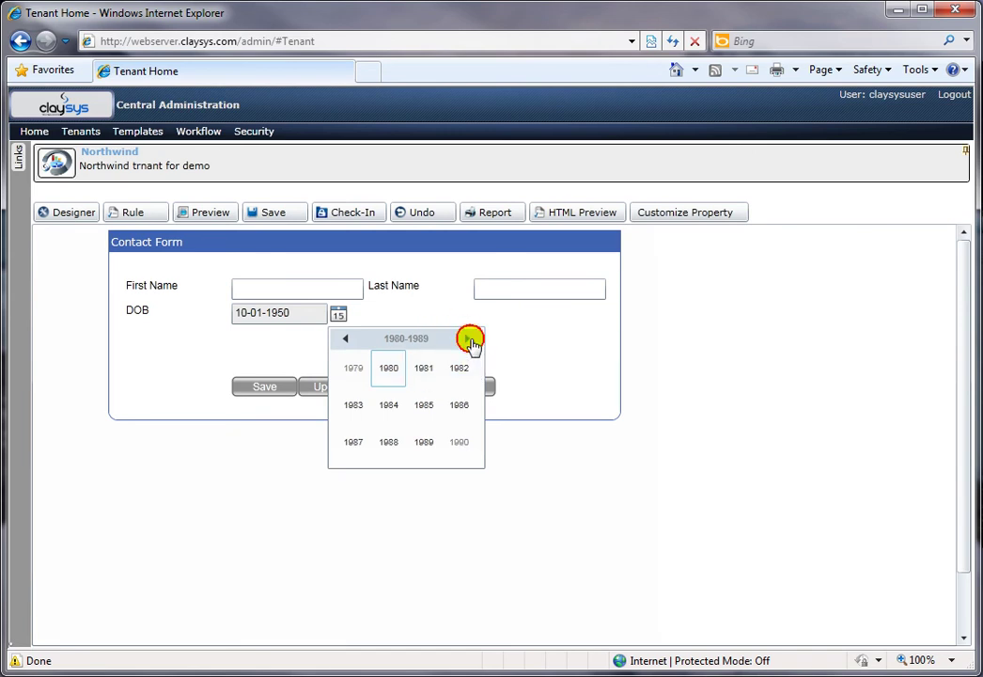
click(423, 405)
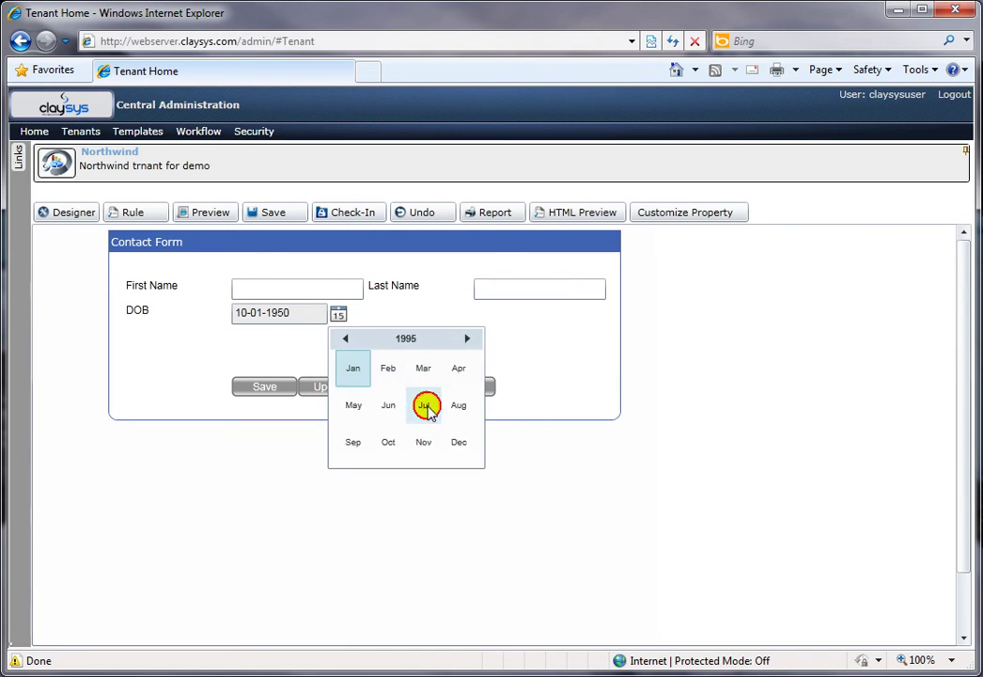
click(388, 403)
click(383, 386)
click(503, 313)
click(347, 286)
click(498, 289)
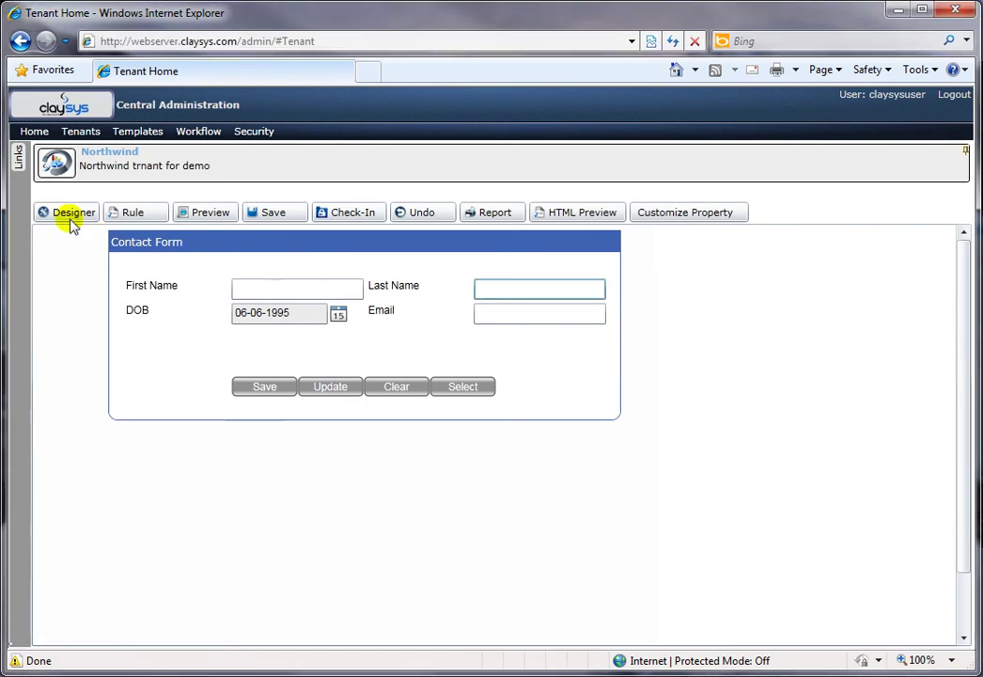
click(266, 388)
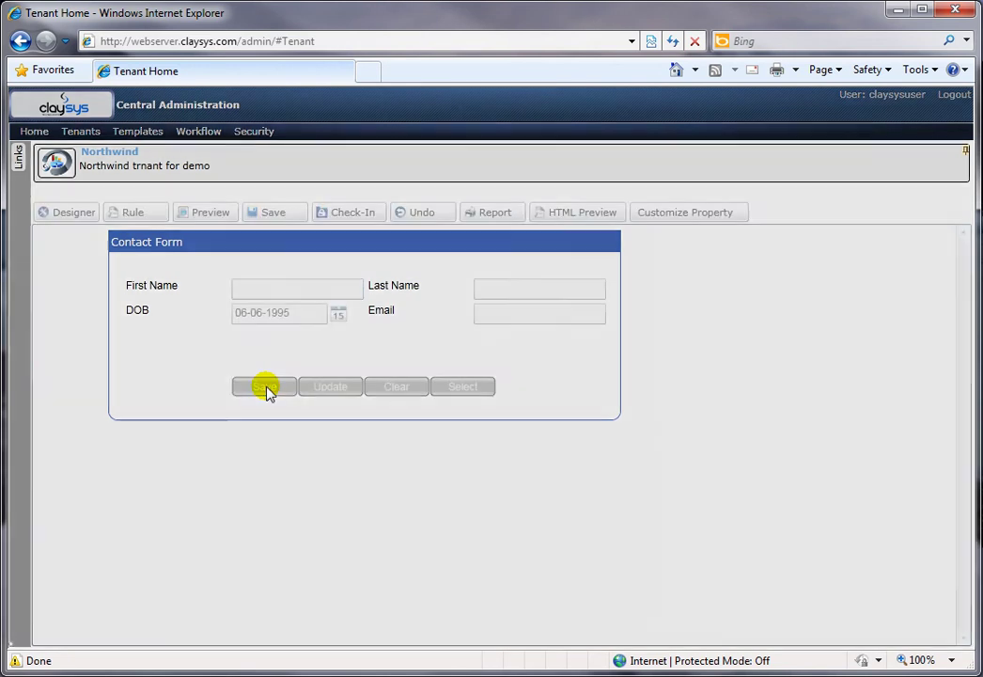
- Return to the form design and make the First Name text box required with the message "First Name cannot be left empty!"
click(491, 268)
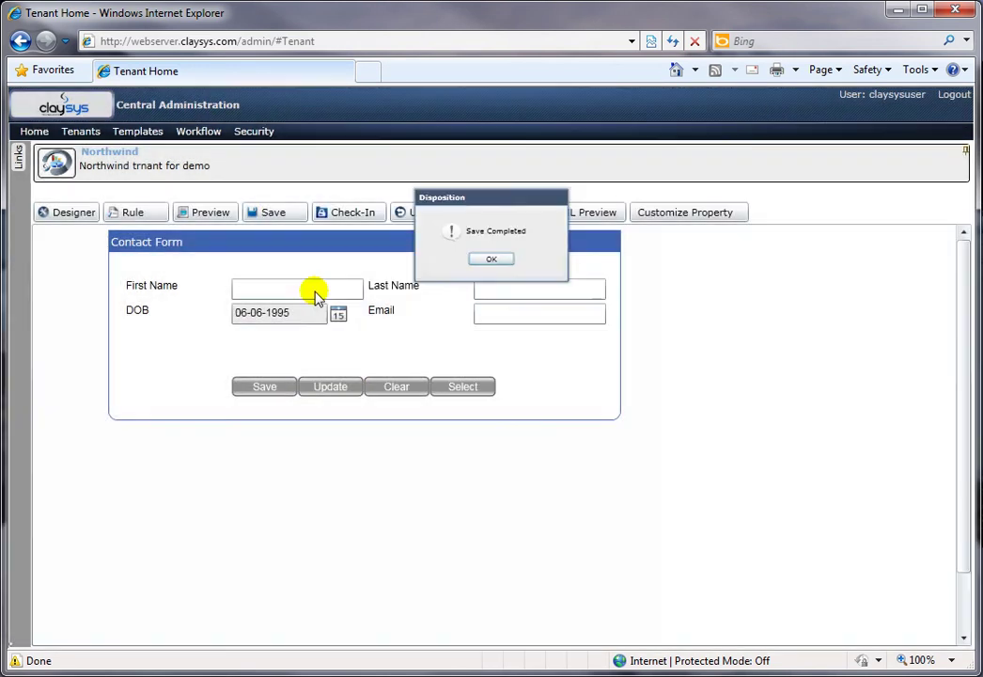
click(71, 213)
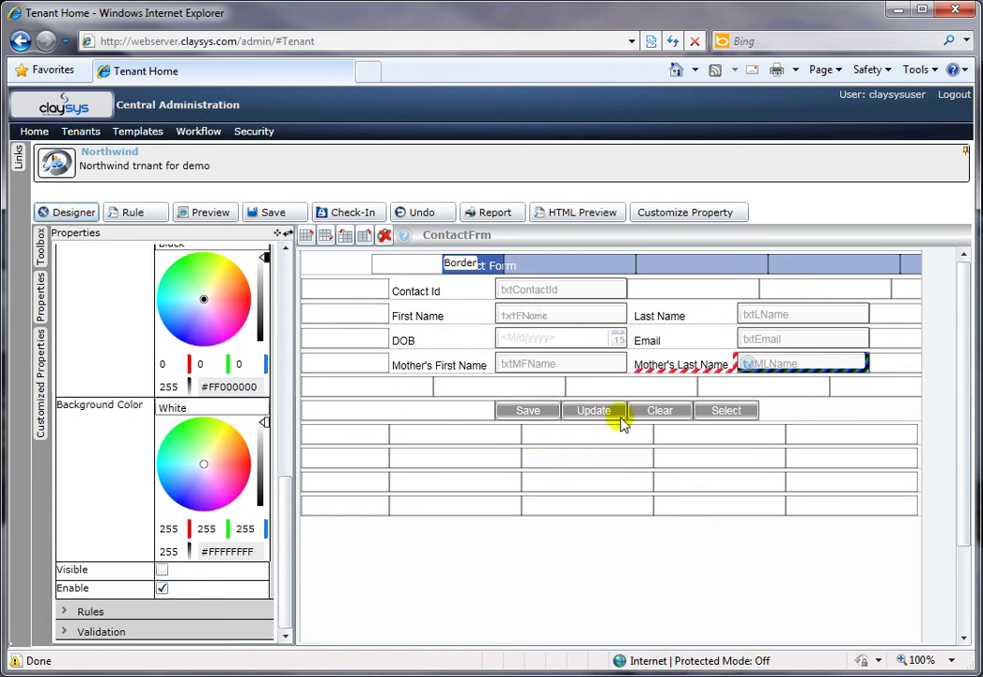
click(520, 316)
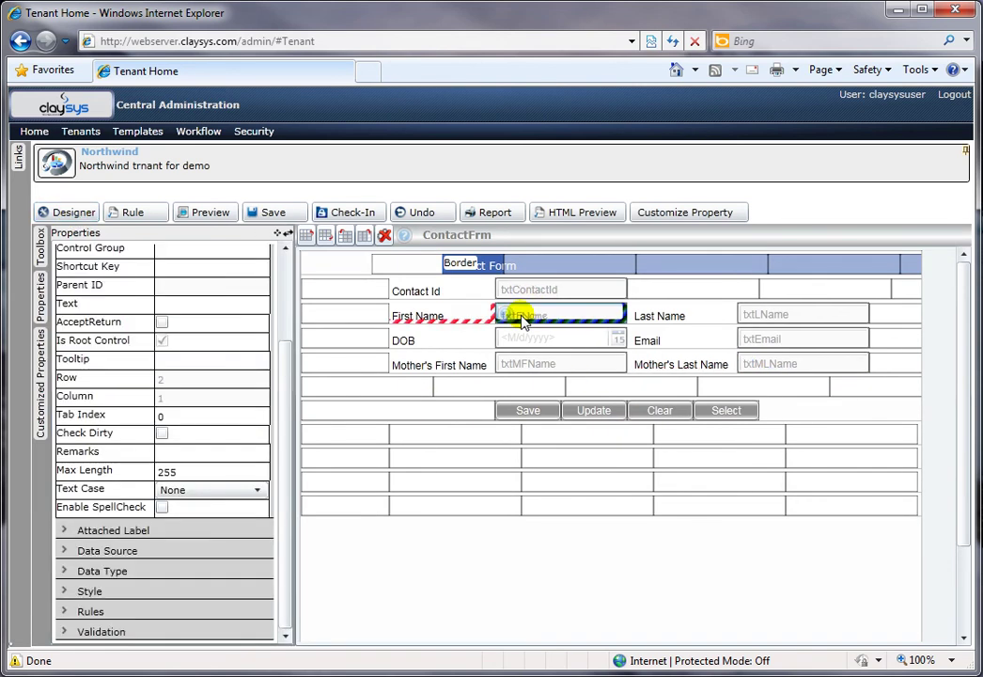
click(288, 400)
drag(288, 400, 291, 275)
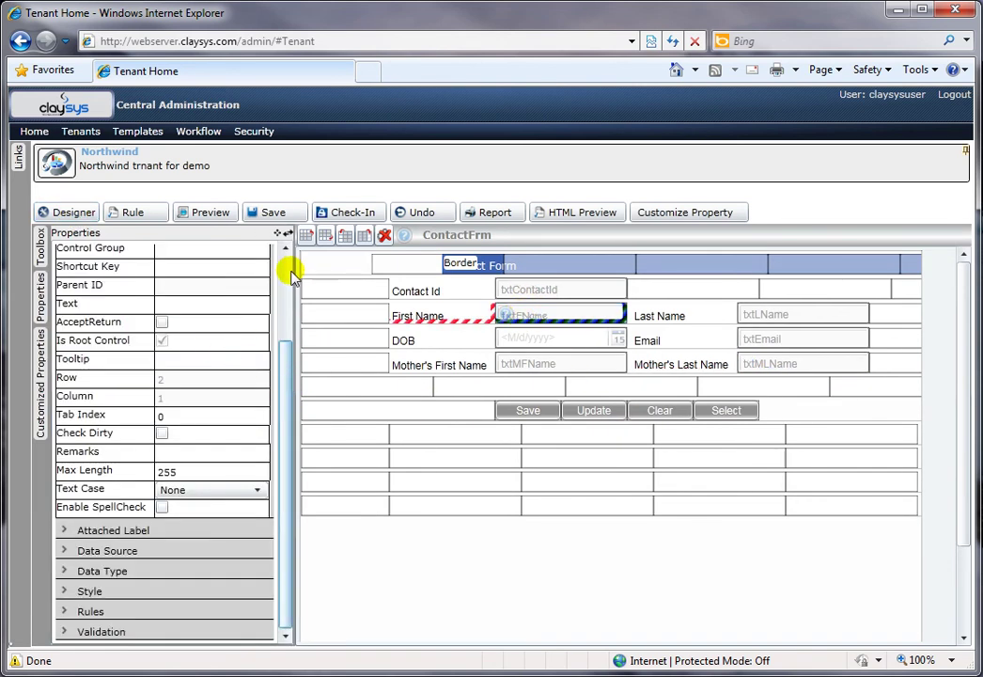
click(176, 293)
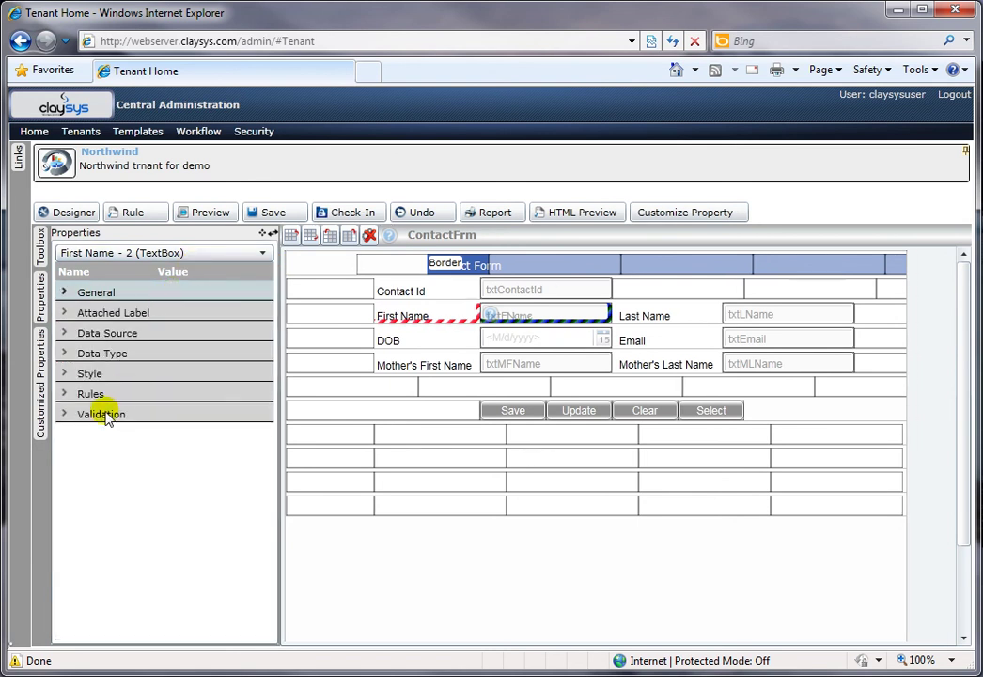
click(99, 413)
click(161, 431)
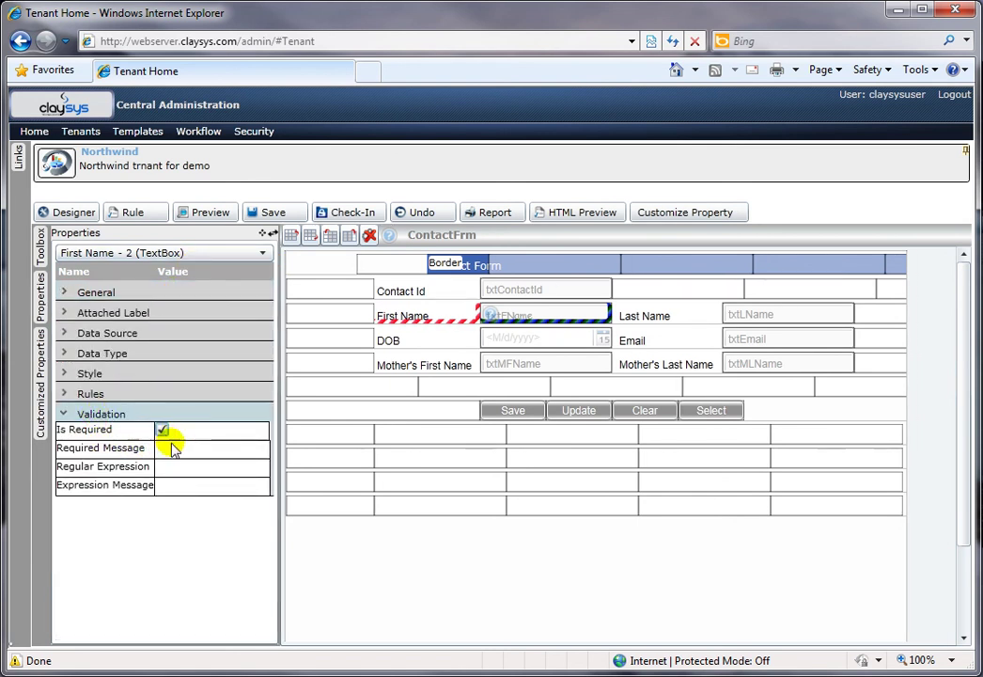
click(180, 449)
text(F)
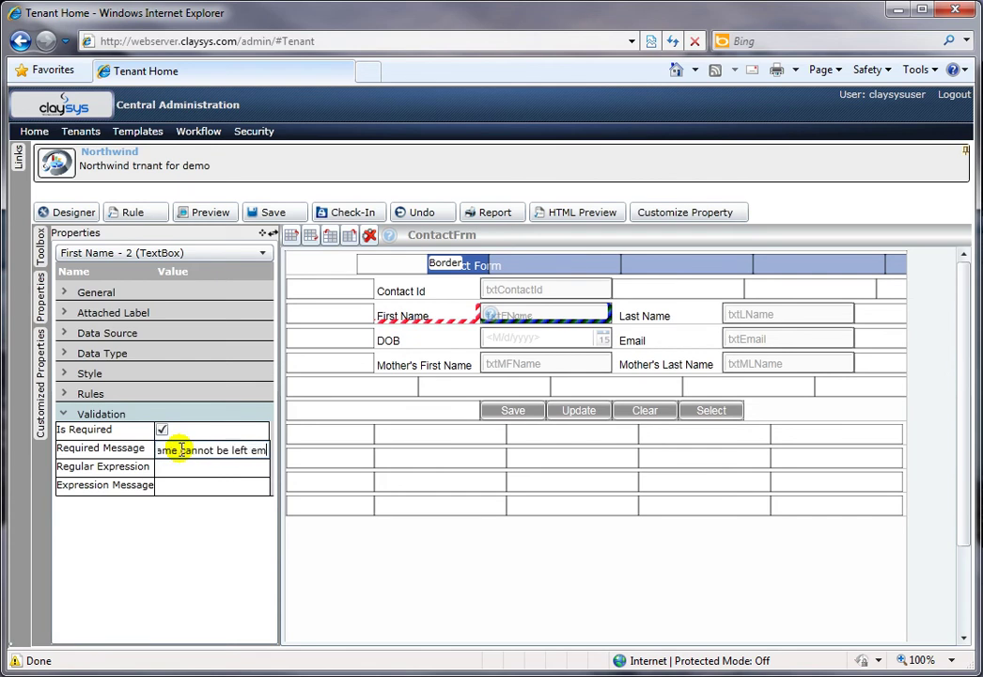
text(!)
- Make the Last Name text box required, reusing the First Name message reworded to "Last Name cannot be left empty!"
key(ctrl+a)
key(ctrl+c)
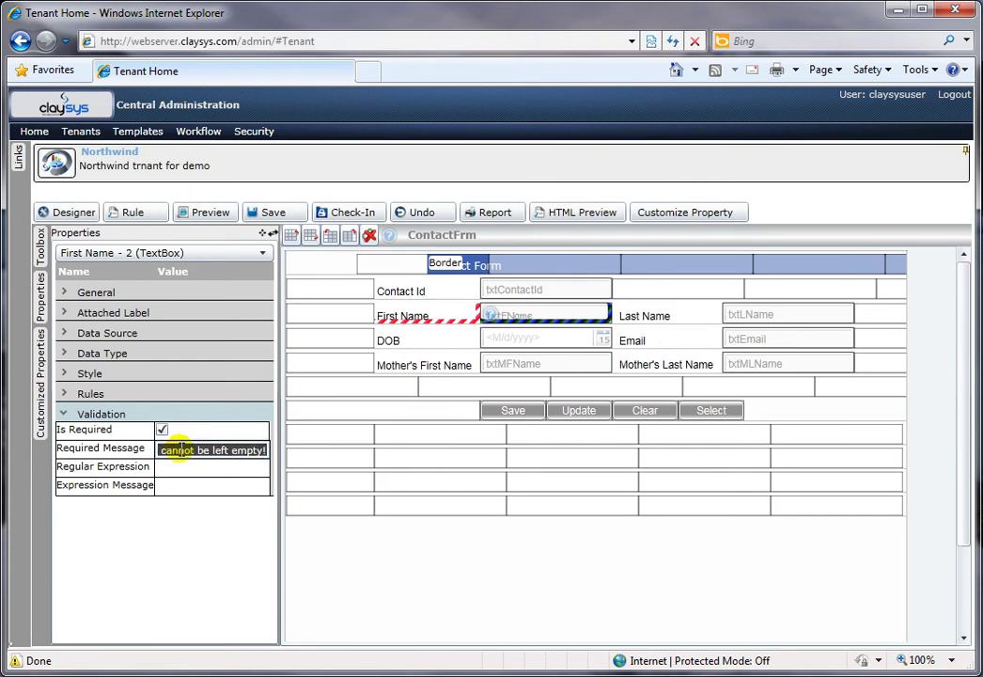
click(752, 321)
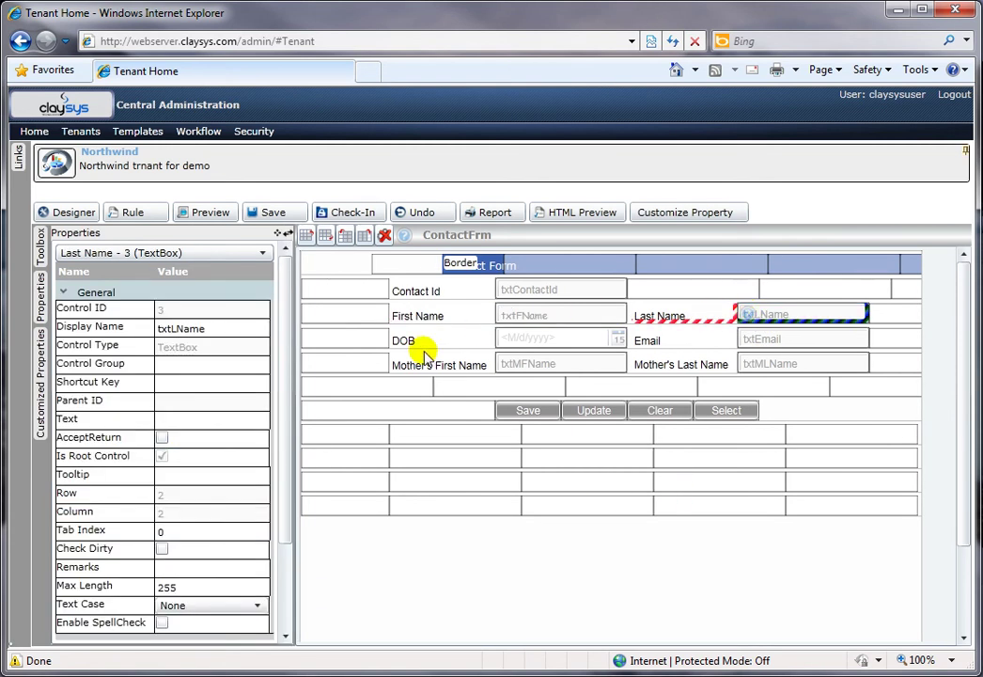
click(169, 294)
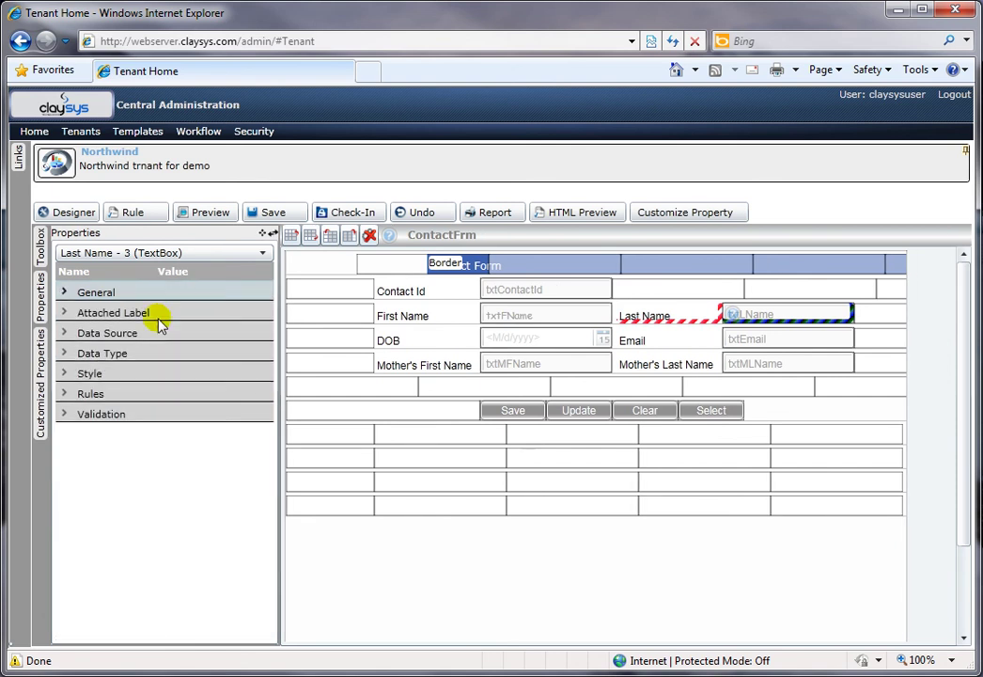
click(140, 414)
click(161, 430)
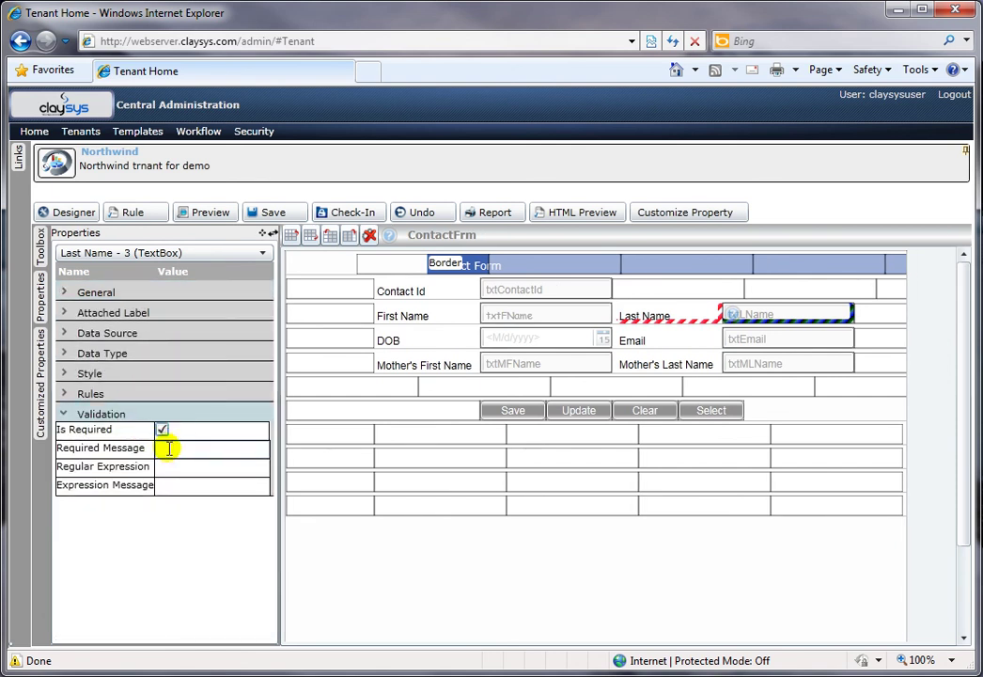
key(ctrl+v)
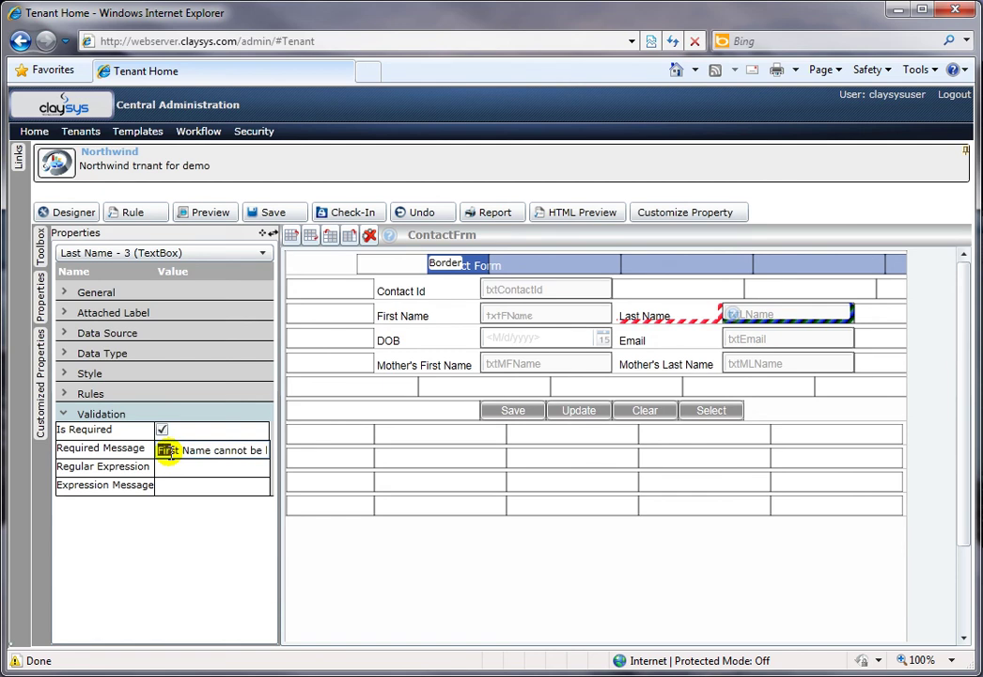
text(Last)
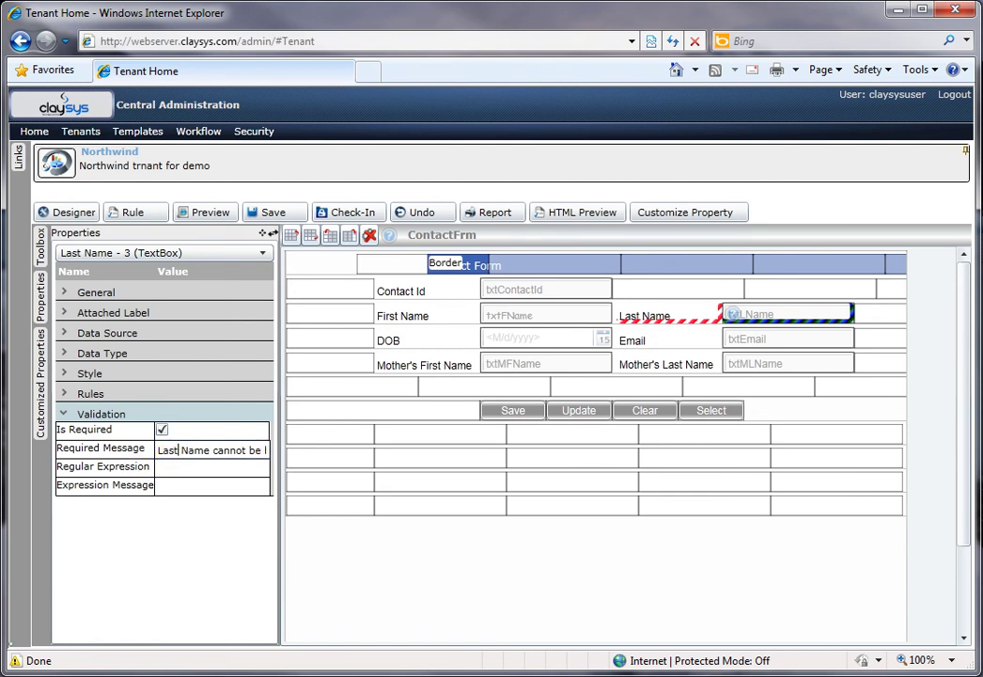
- Preview the contact form, try saving it with empty names, and check the validation messages of both name fields
click(205, 212)
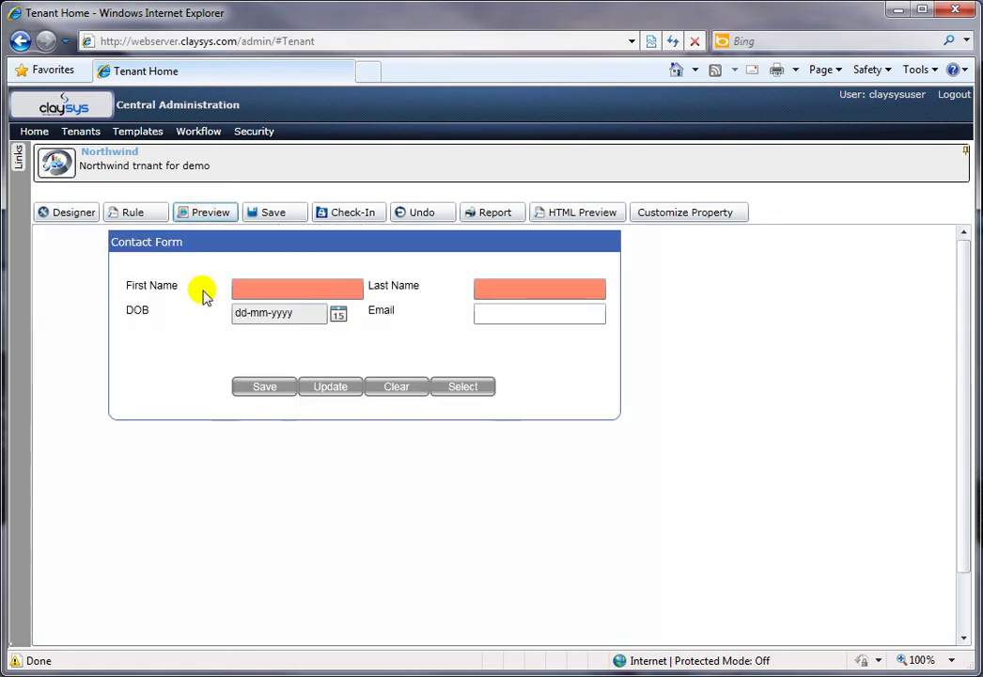
click(266, 387)
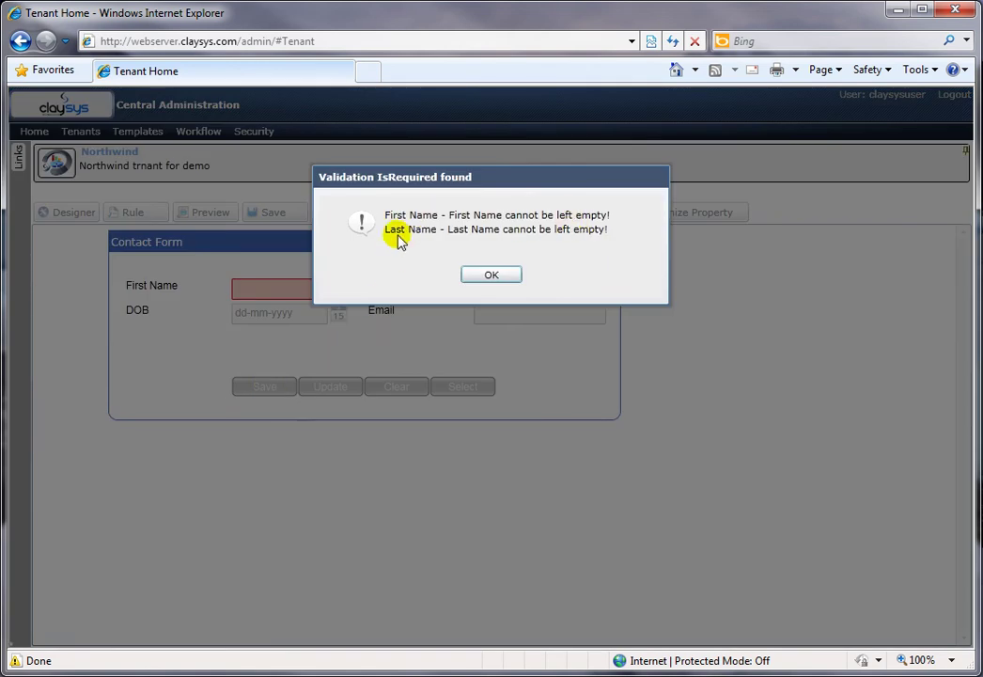
click(485, 274)
click(316, 289)
click(571, 287)
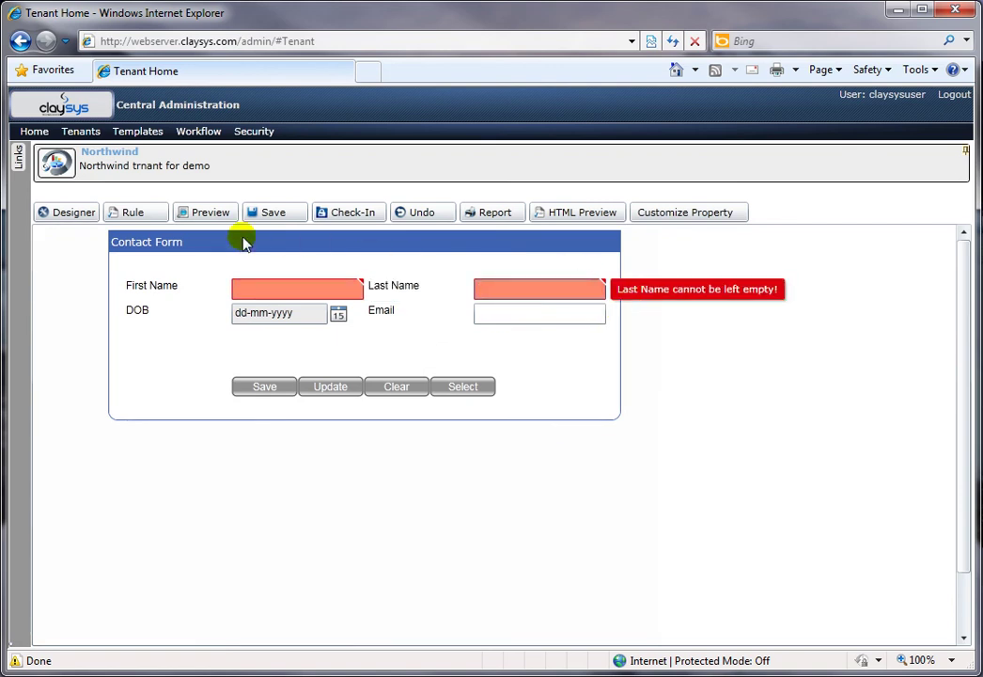
- Add a NameCheck rule to the form with a decision testing txtFName.Value=txtLName.Value
click(73, 213)
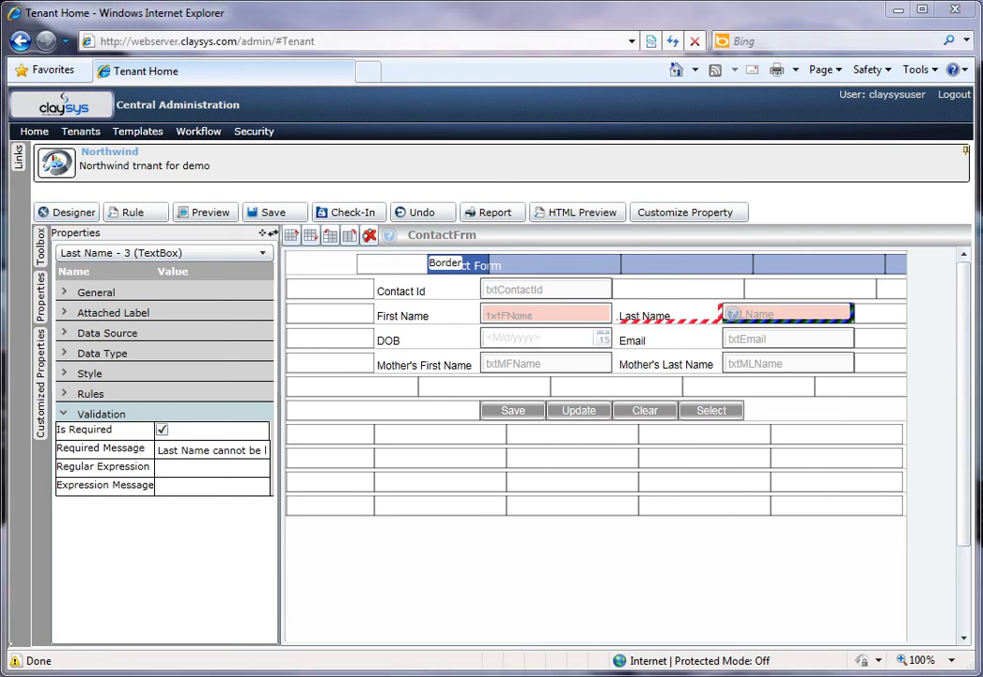
click(132, 211)
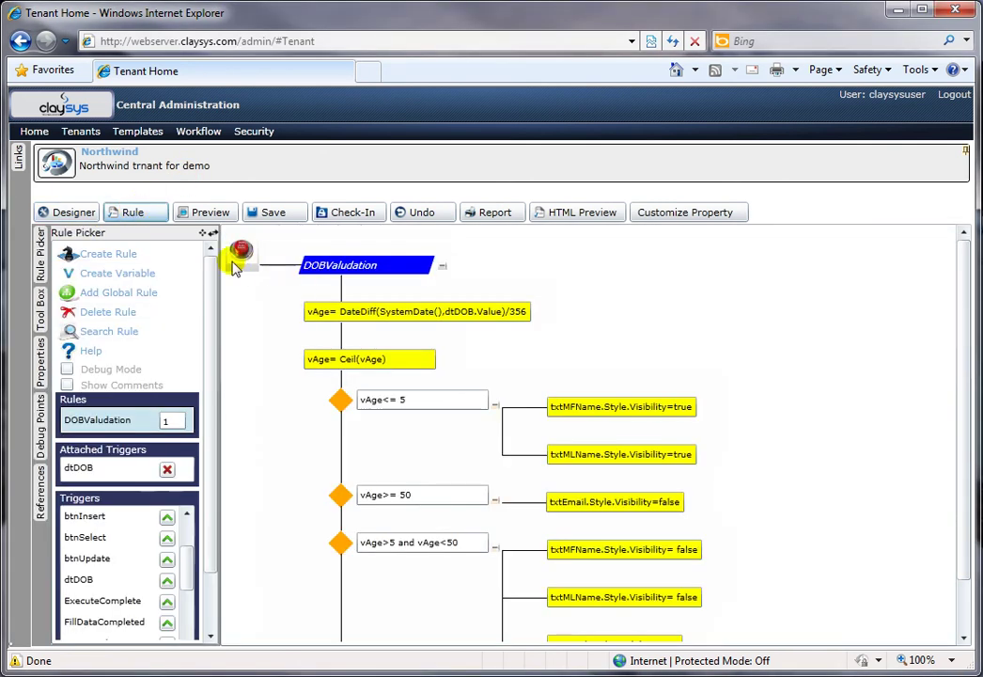
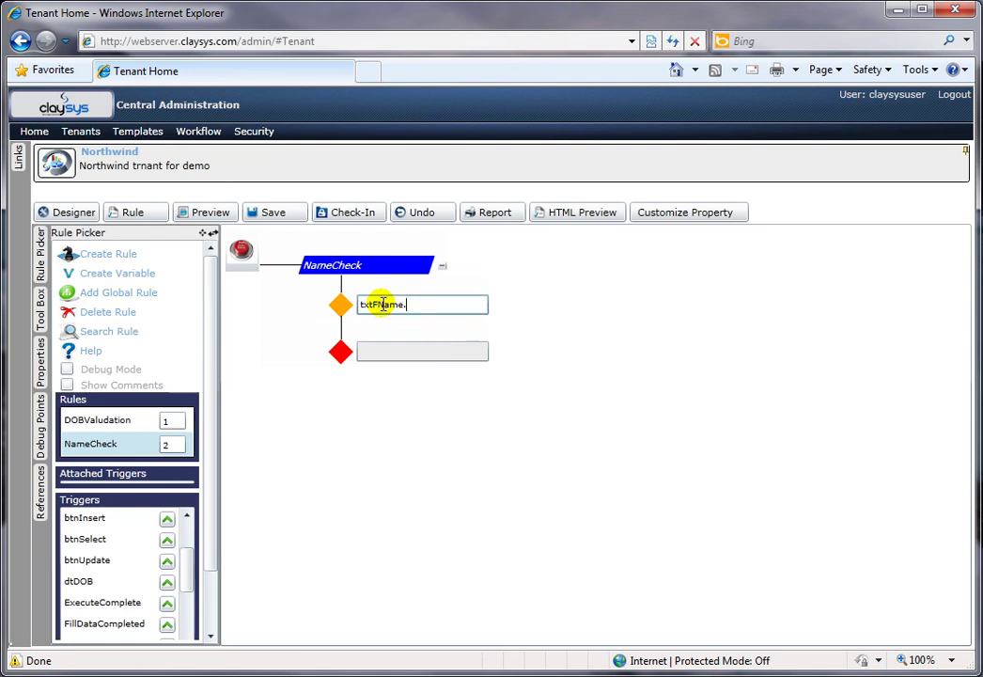
text(a)
key(Down)
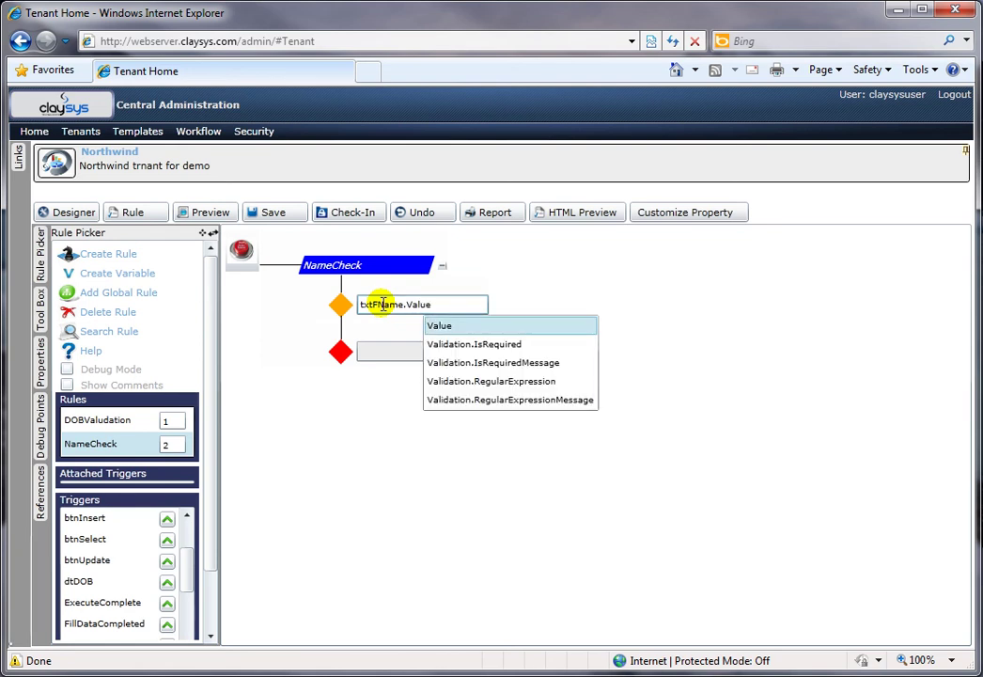
text(=txt)
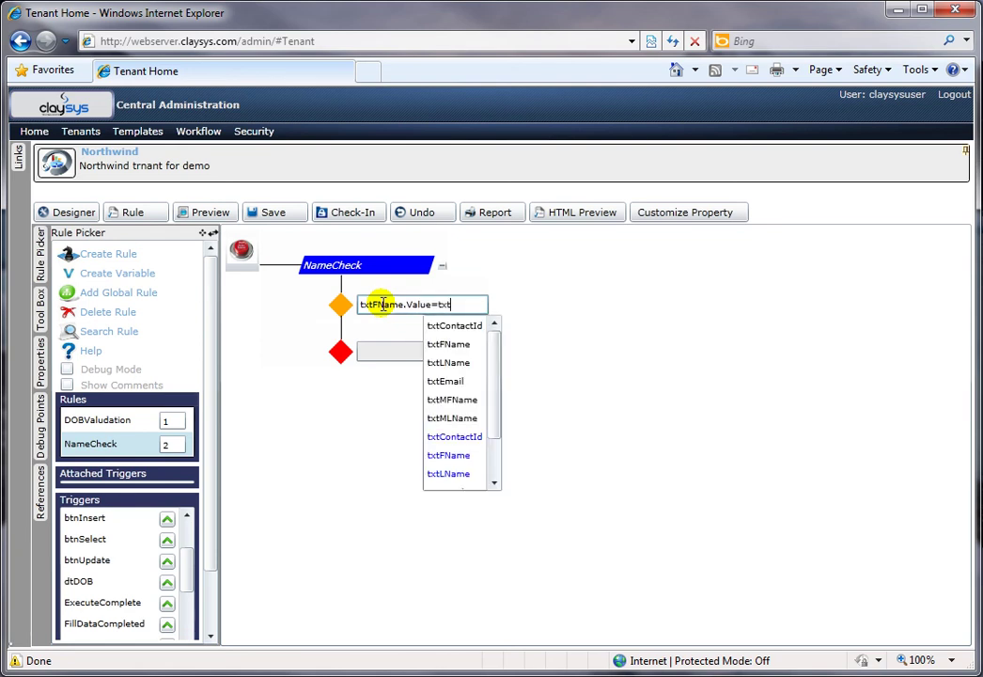
text(LName)
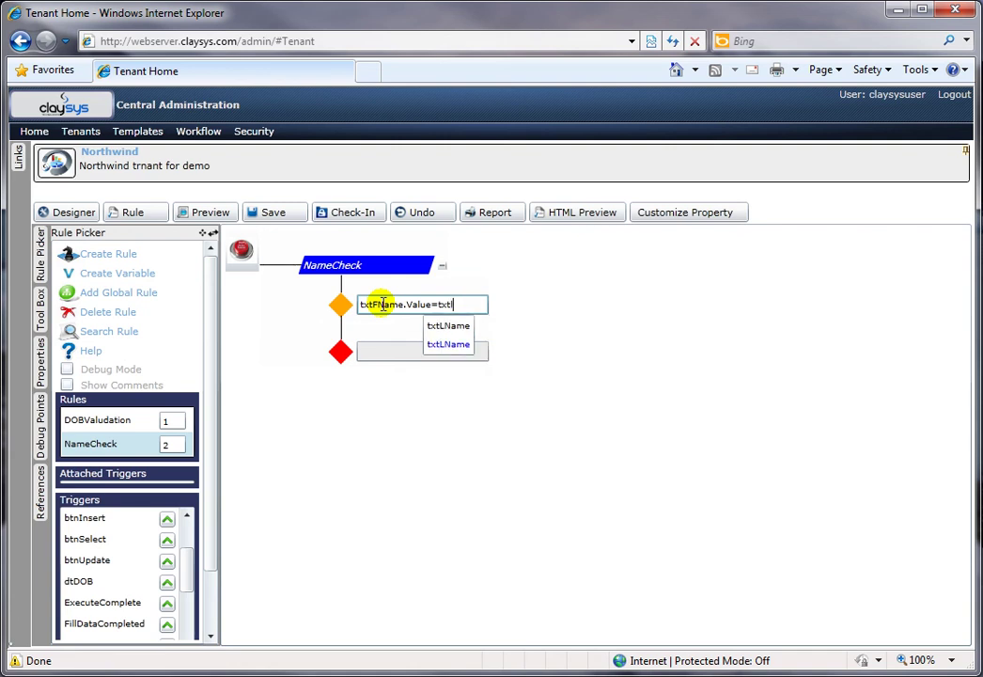
text(.Value)
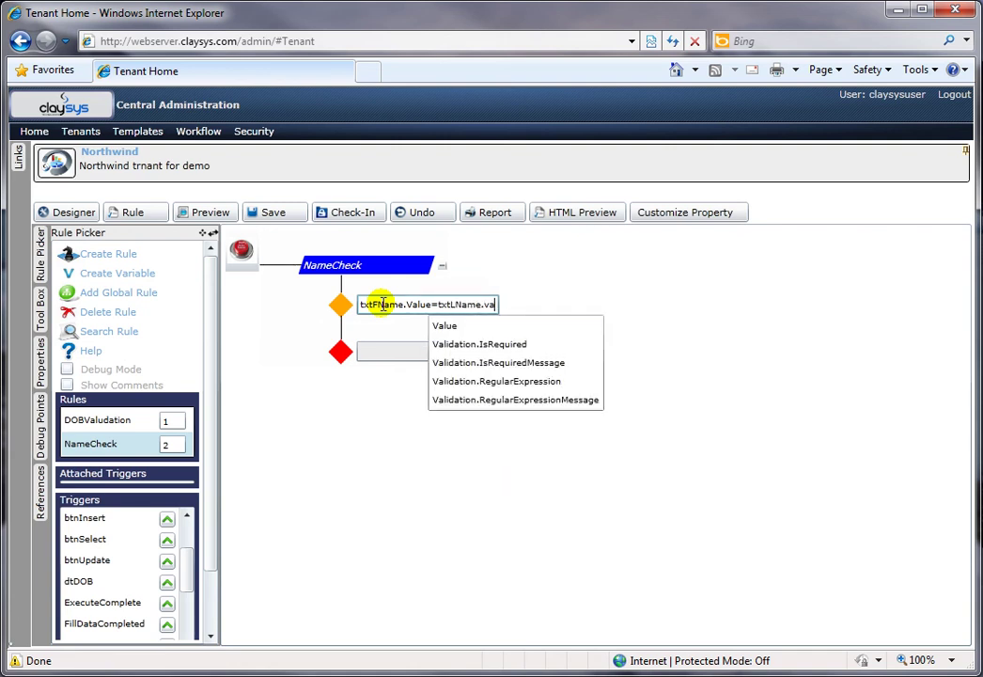
- Add an action to the name-comparison decision calling MessageBox with the message "First name and Last name cannot be identical!"
right_click(467, 282)
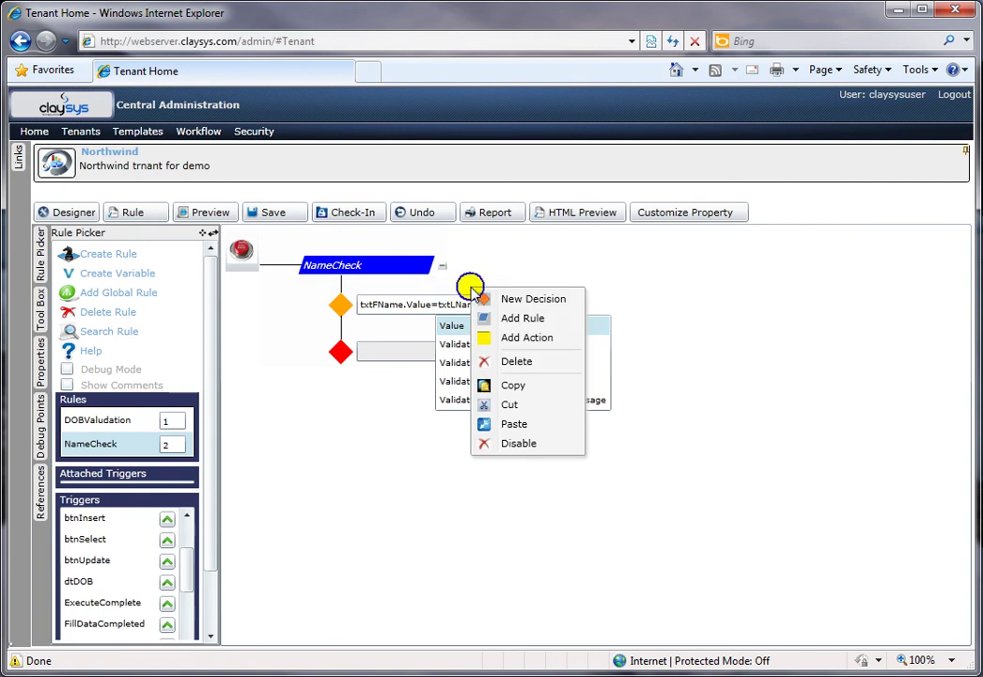
click(535, 338)
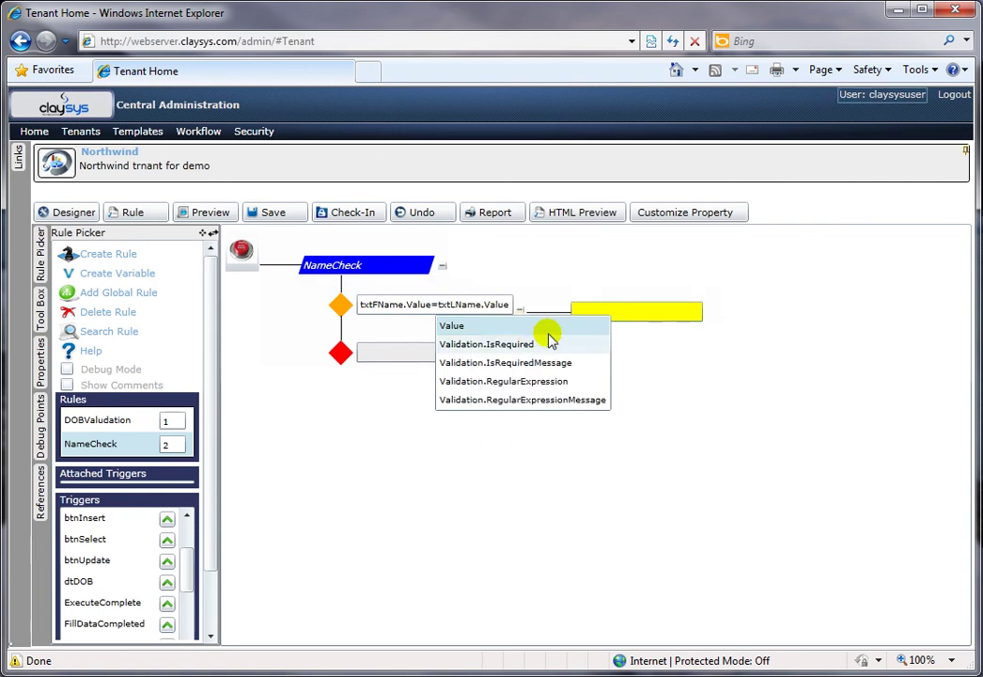
click(612, 312)
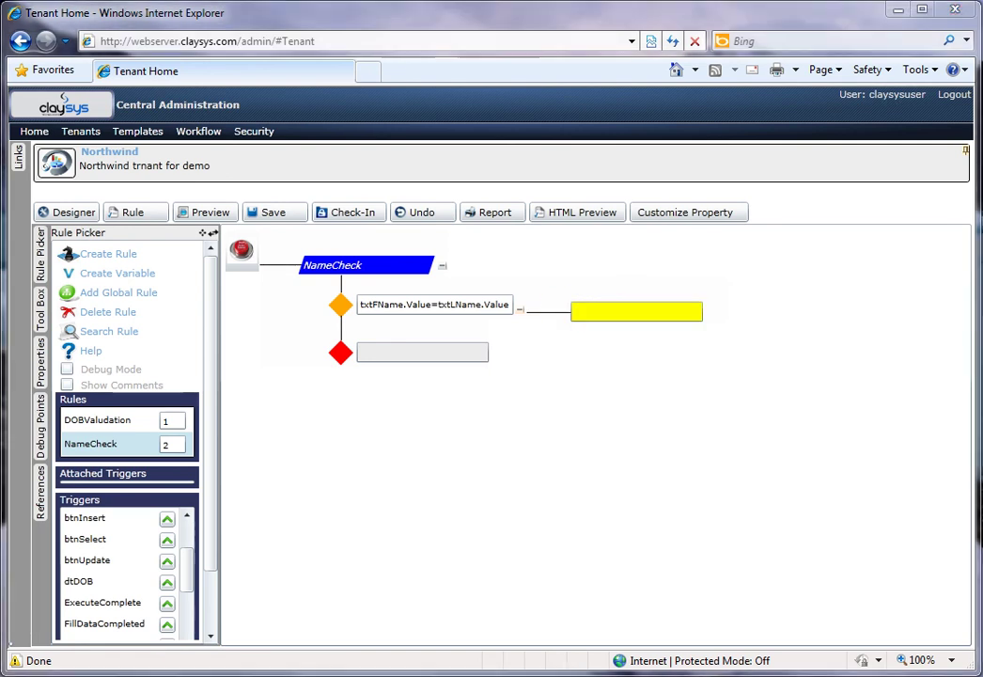
click(589, 310)
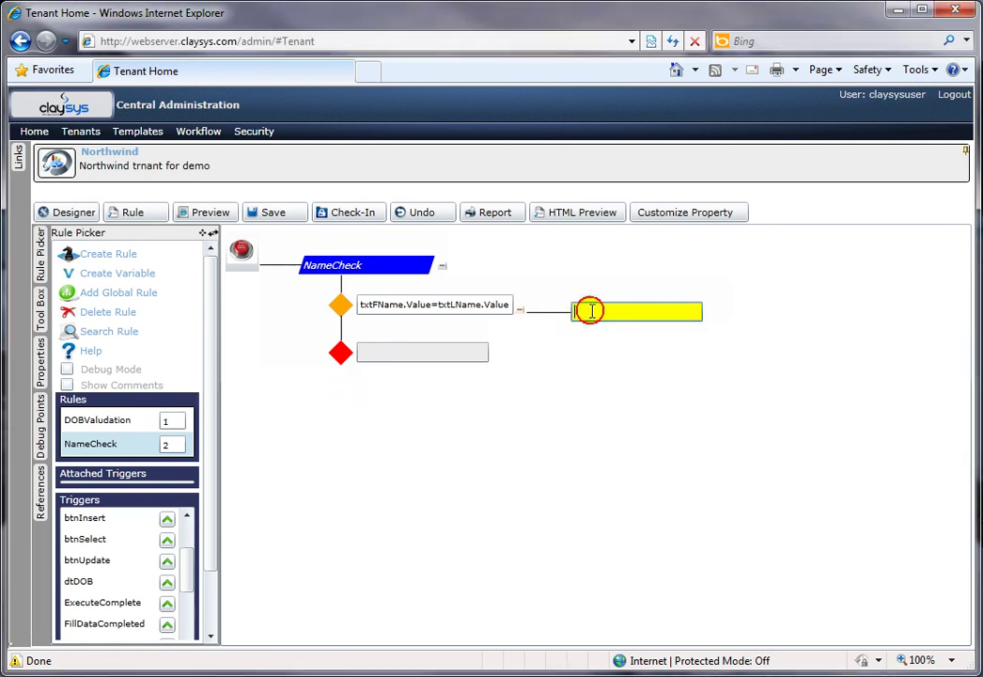
text(MessageBox)
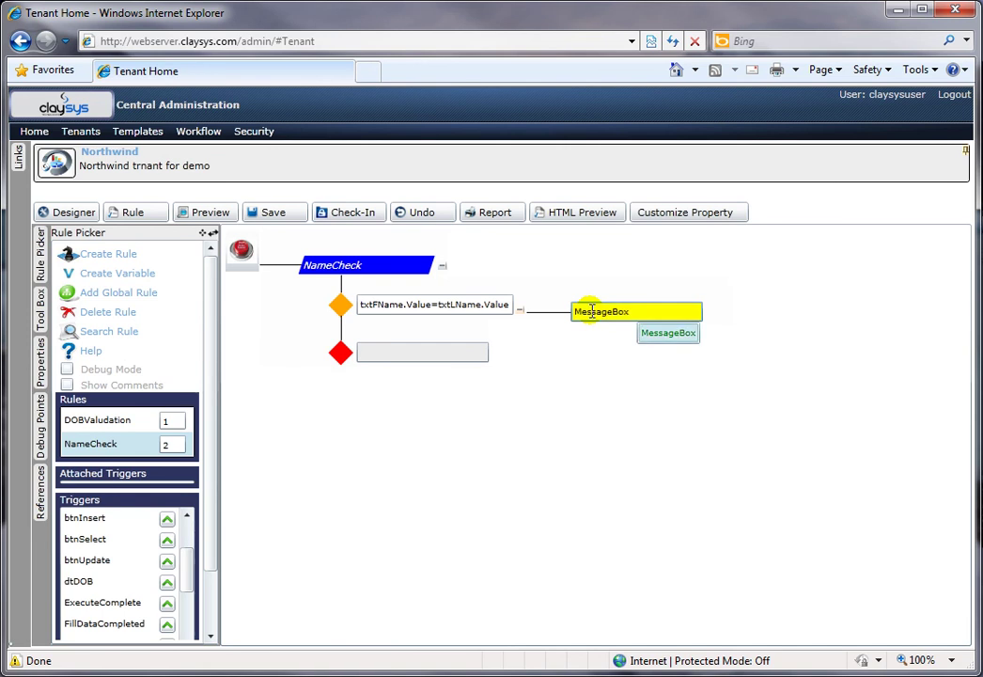
text(()
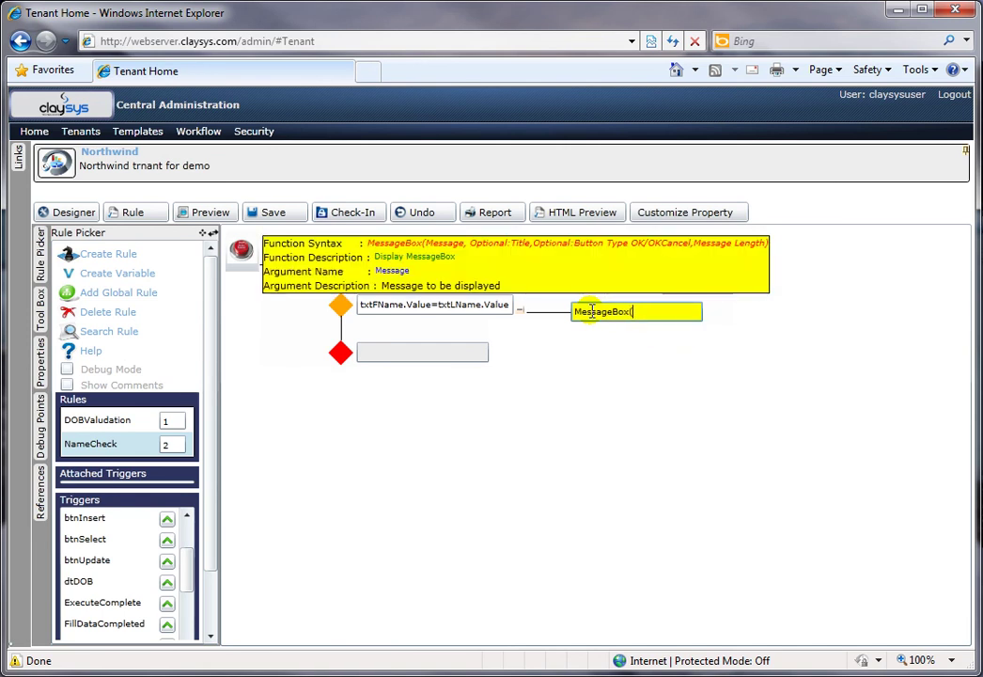
text("First name)
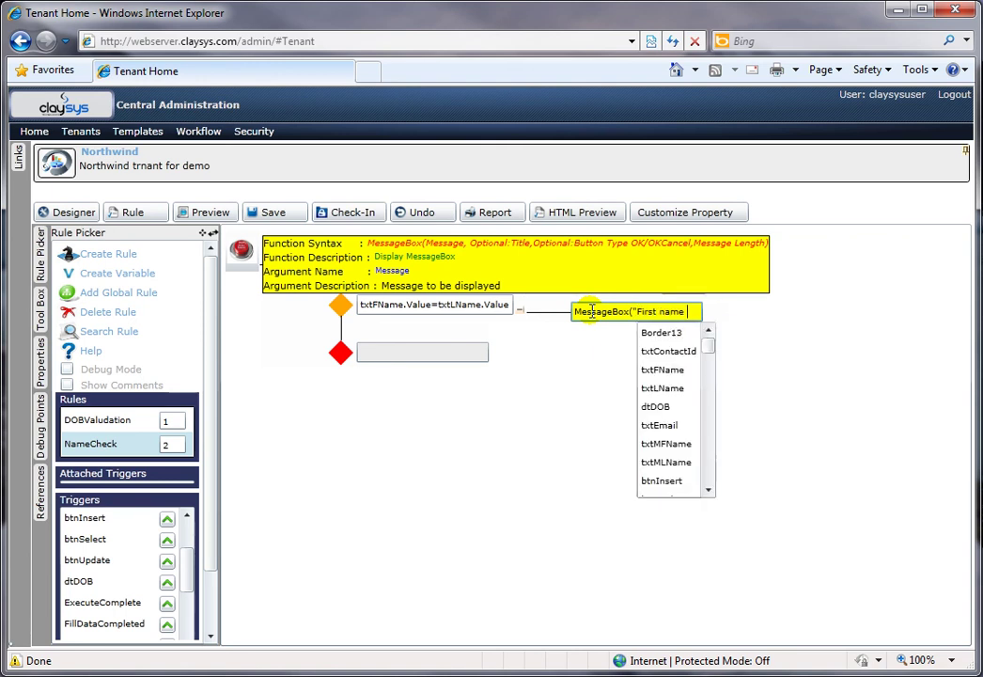
text( and Last name canno)
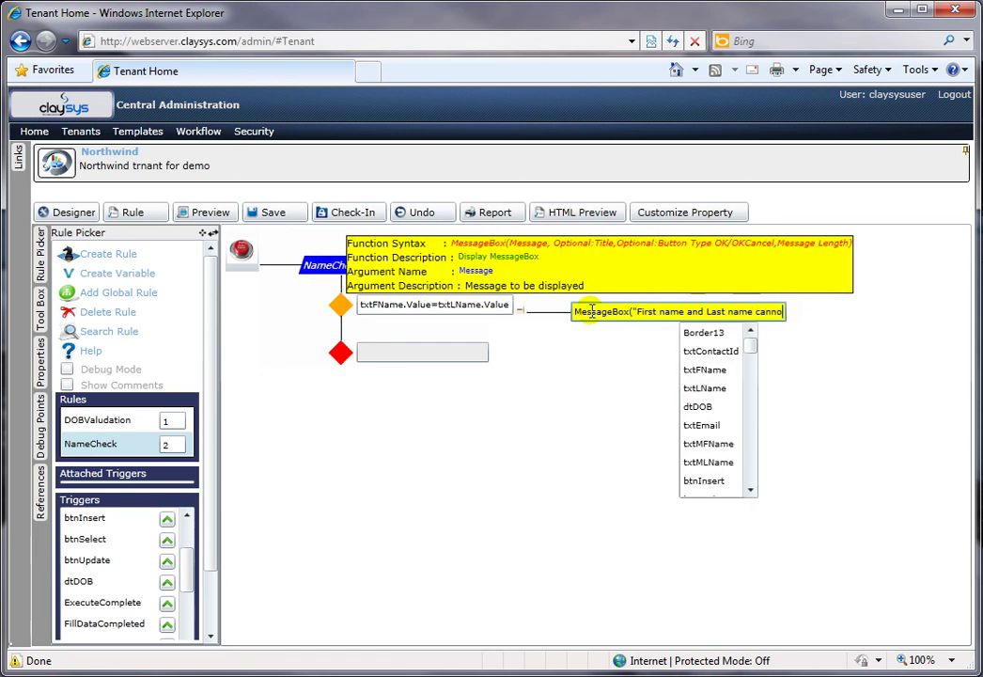
text(t)
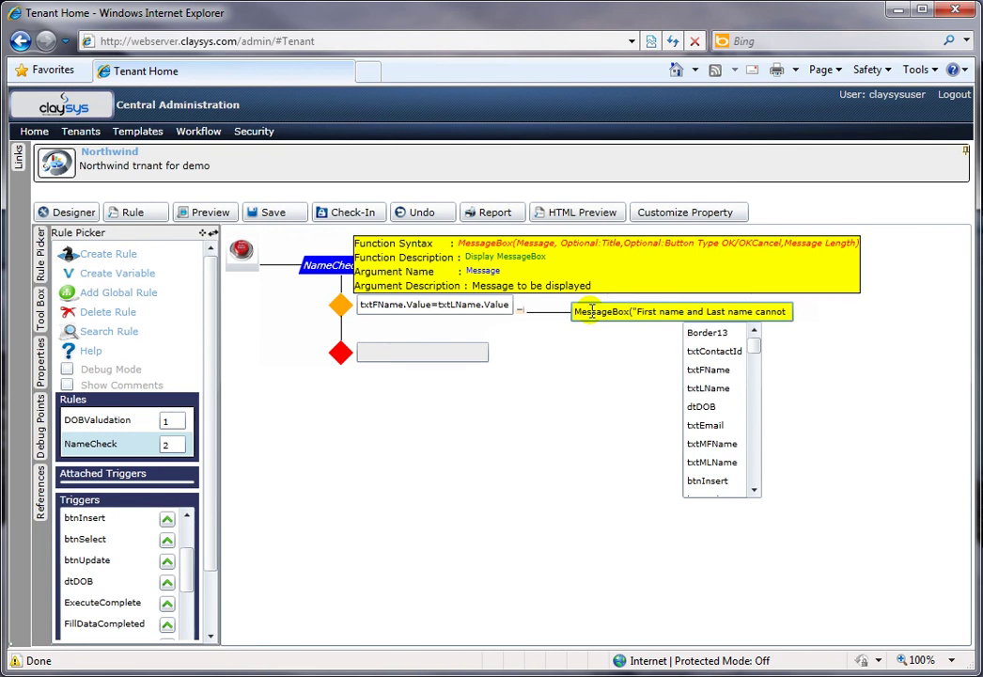
text( be iden)
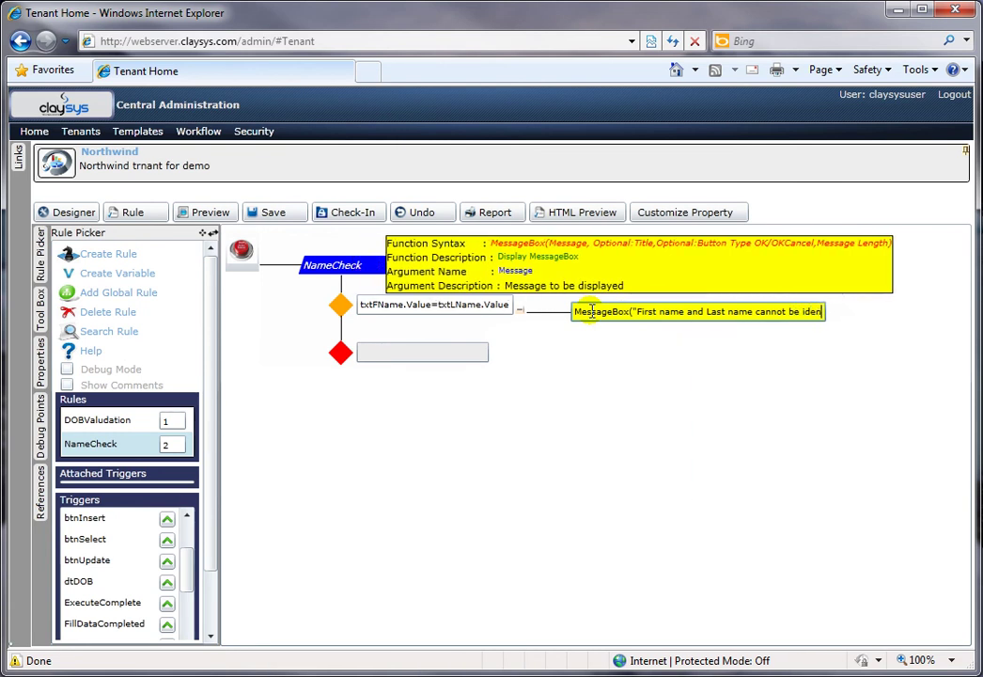
text(tical!)
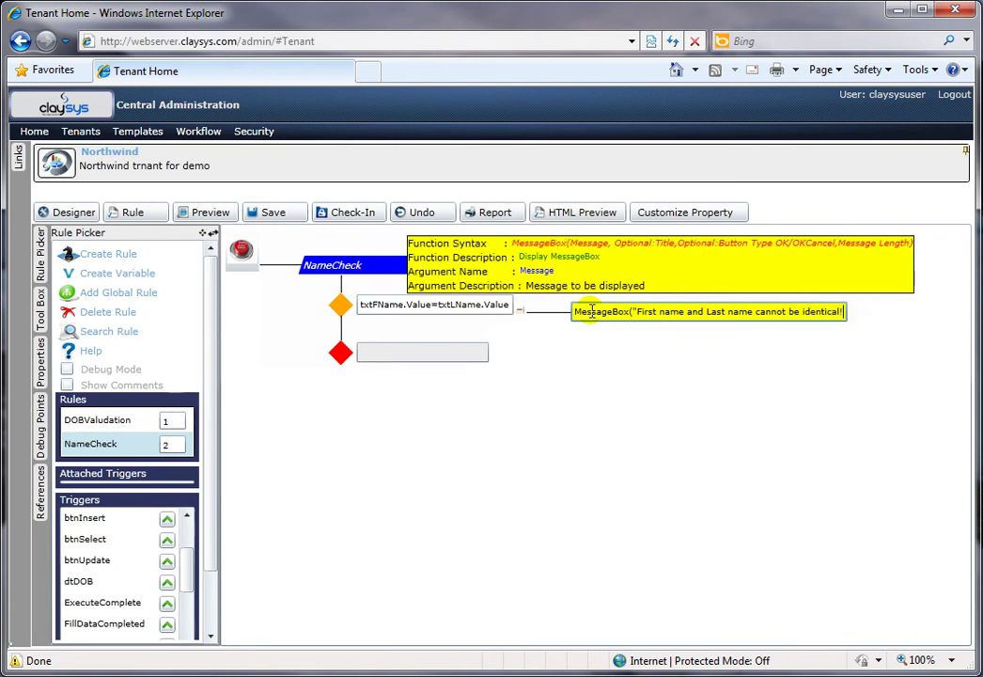
text(")
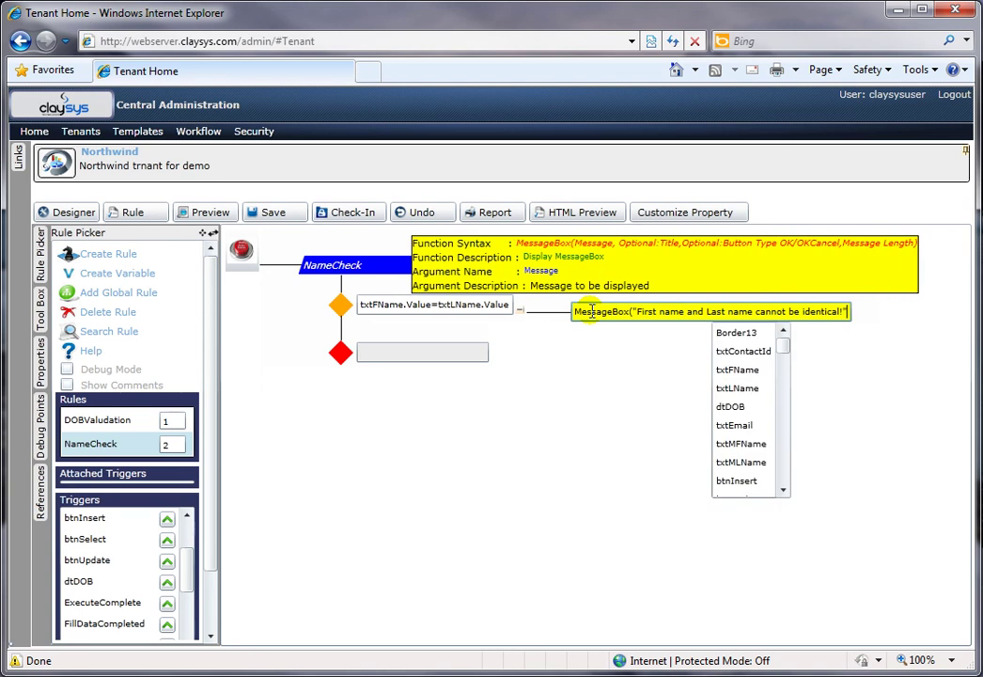
- Complete the MessageBox call with the title "Validation"
text(,)
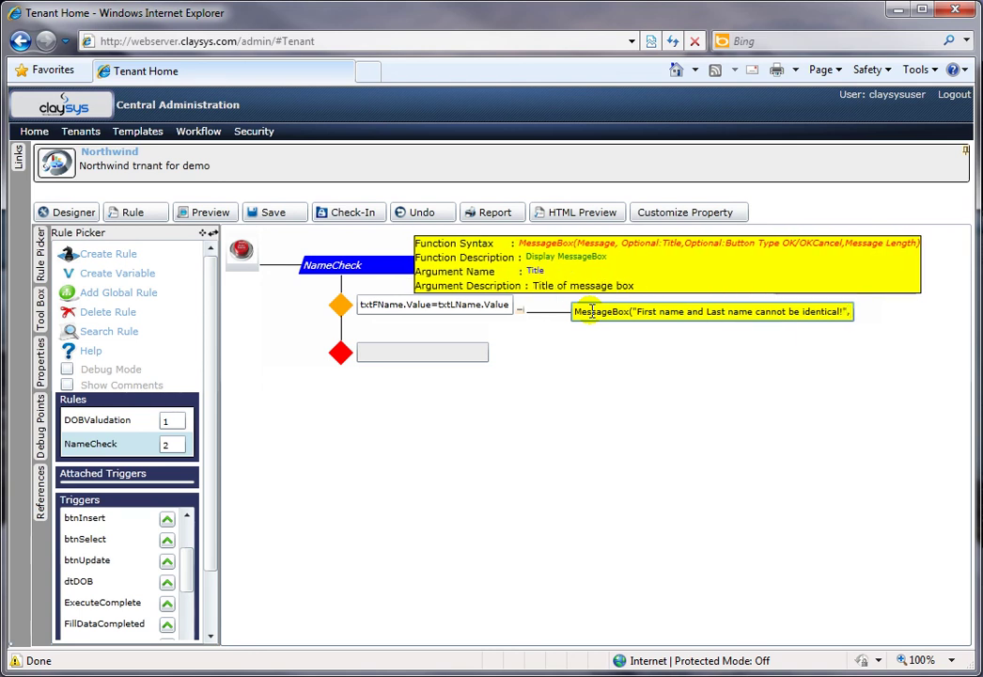
text("Validation)
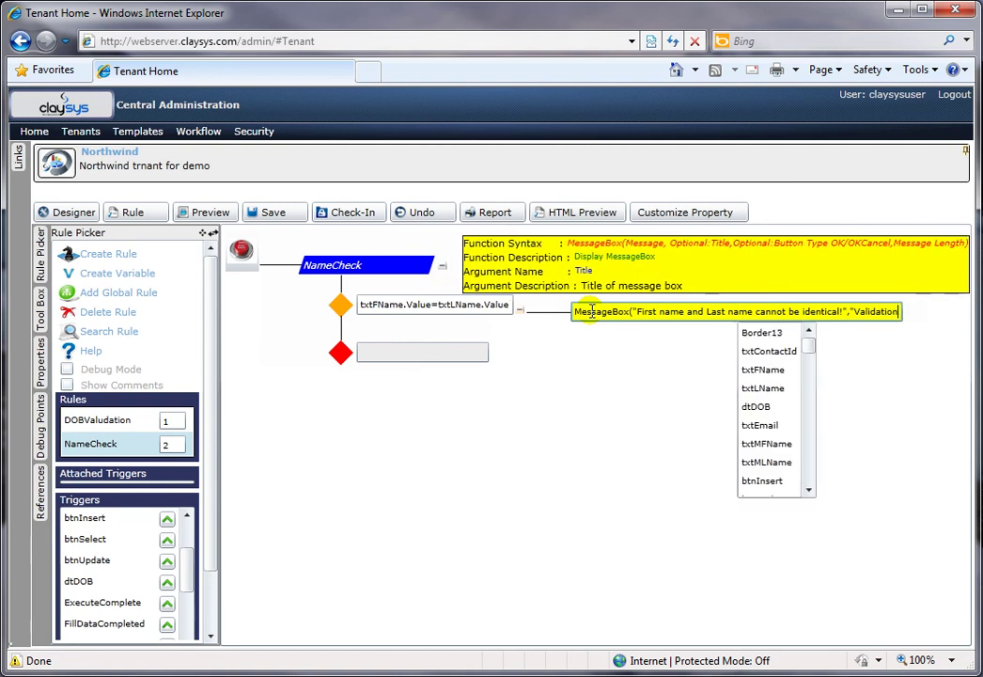
key(Escape)
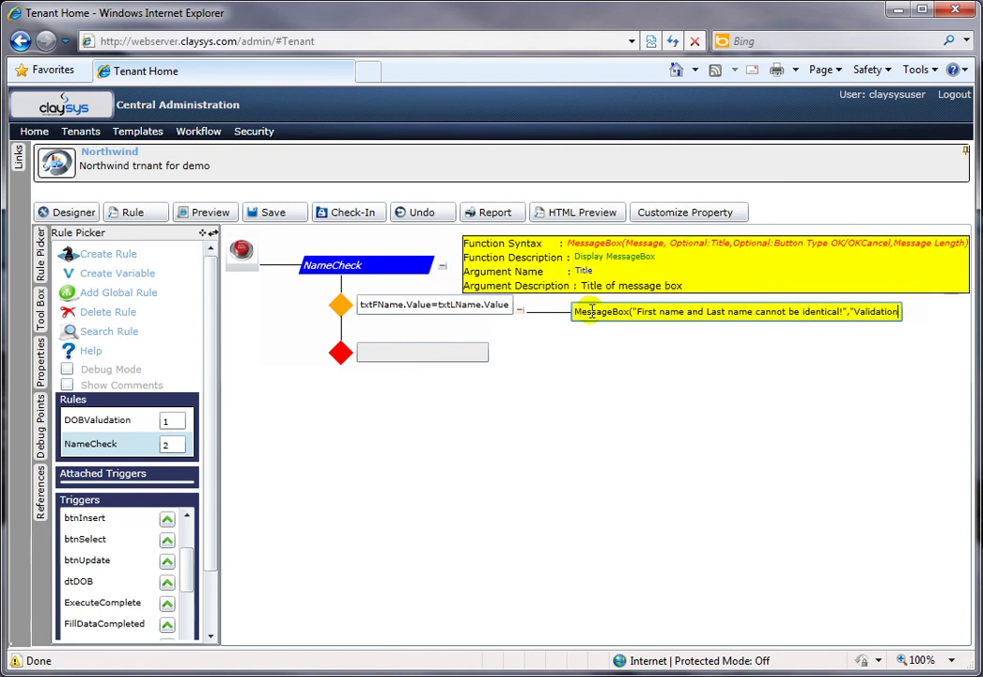
text("))
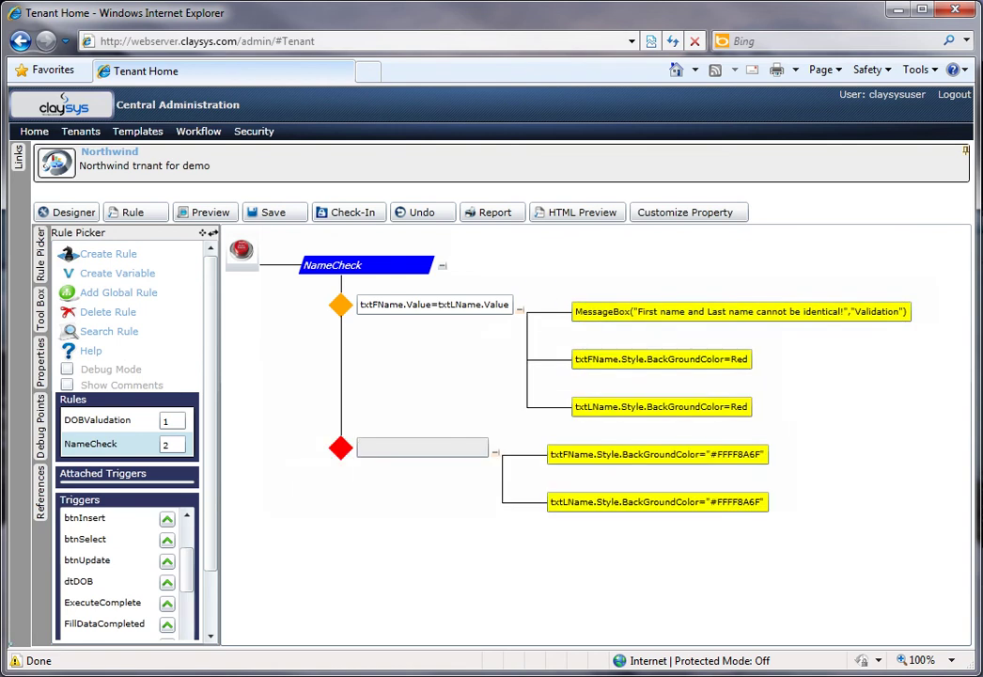
click(582, 472)
- Preview the contact form, enter the same name as first and last name, and dismiss the validation message
click(208, 212)
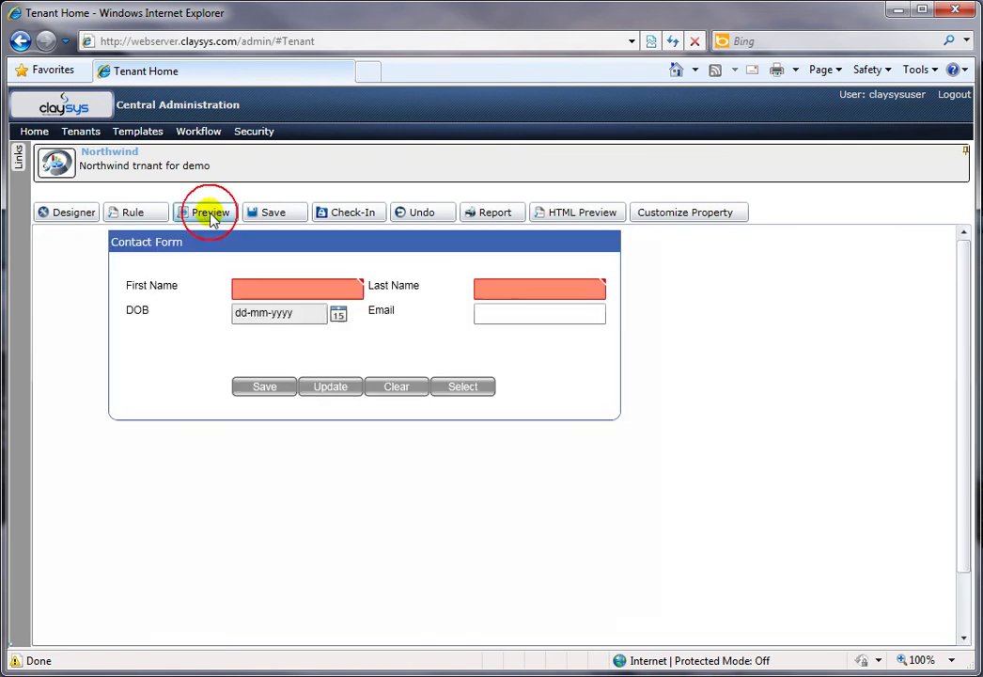
click(268, 289)
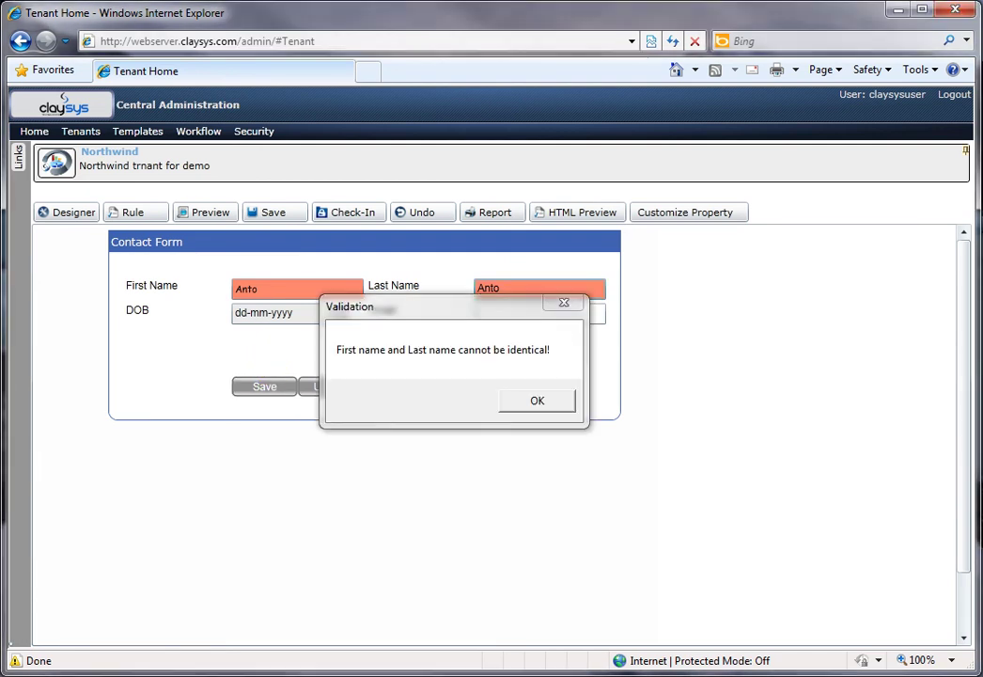
click(536, 401)
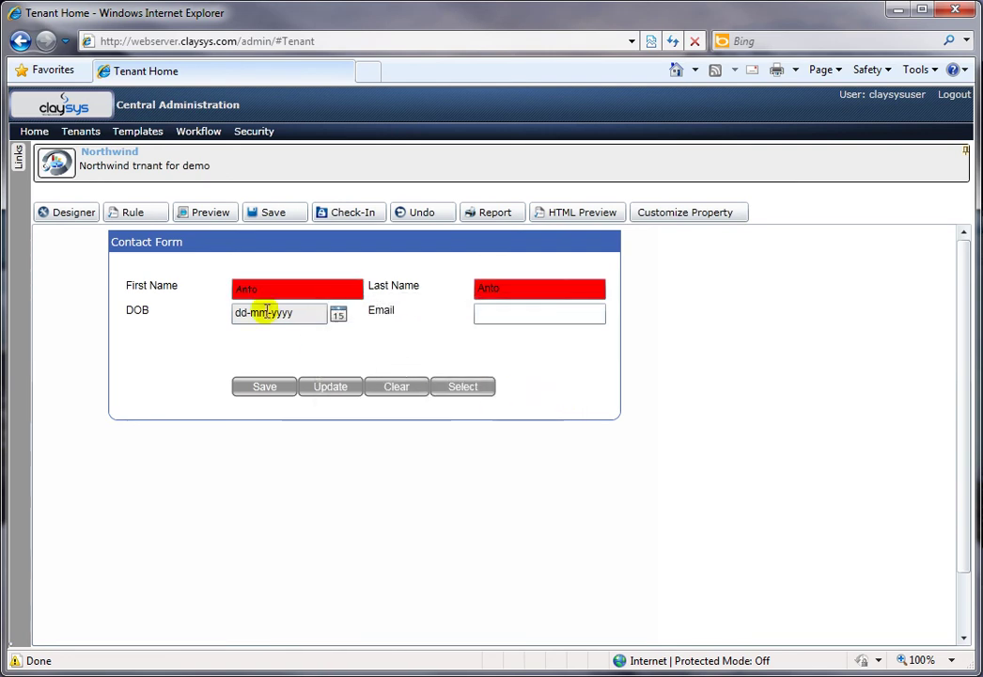
- Retest the name check with a differing and again an identical first name, and replace the last name with a different one
text(1)
key(Tab)
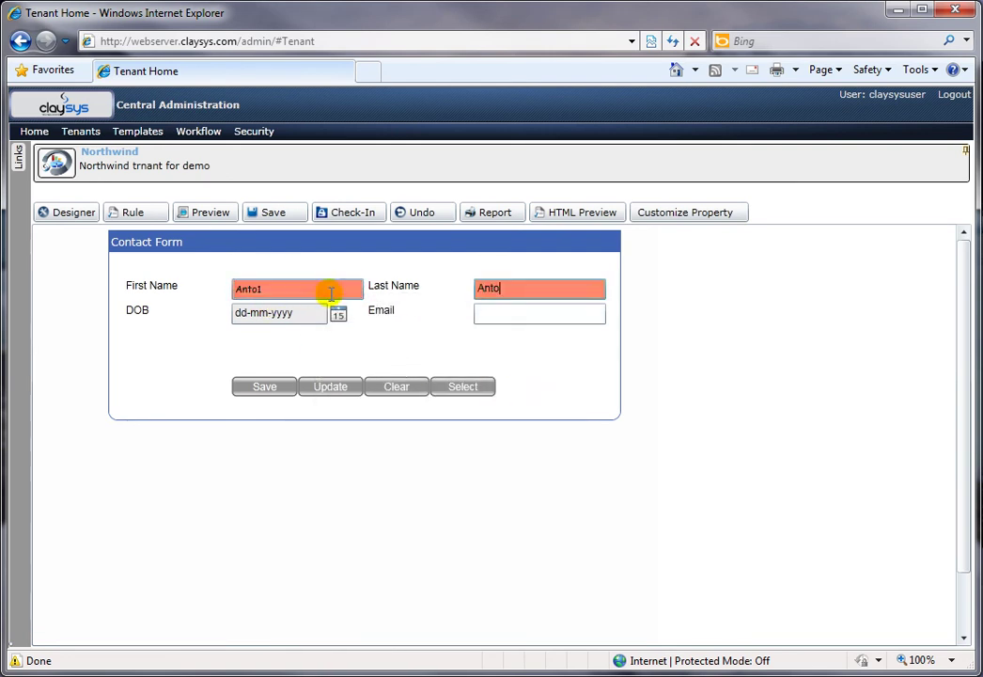
click(339, 316)
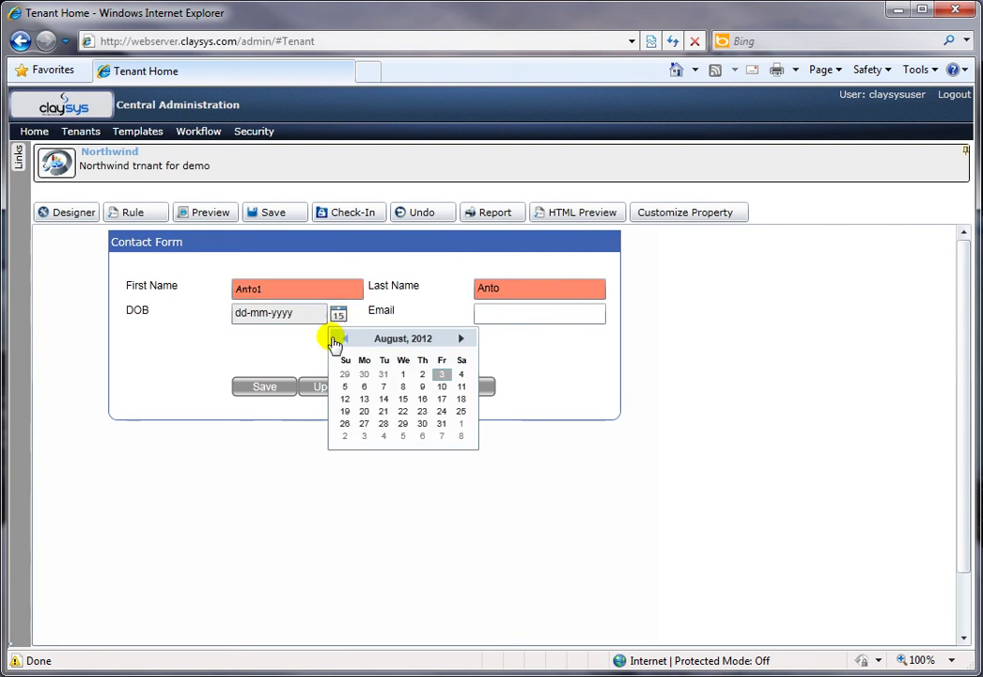
click(302, 289)
key(Tab)
click(537, 400)
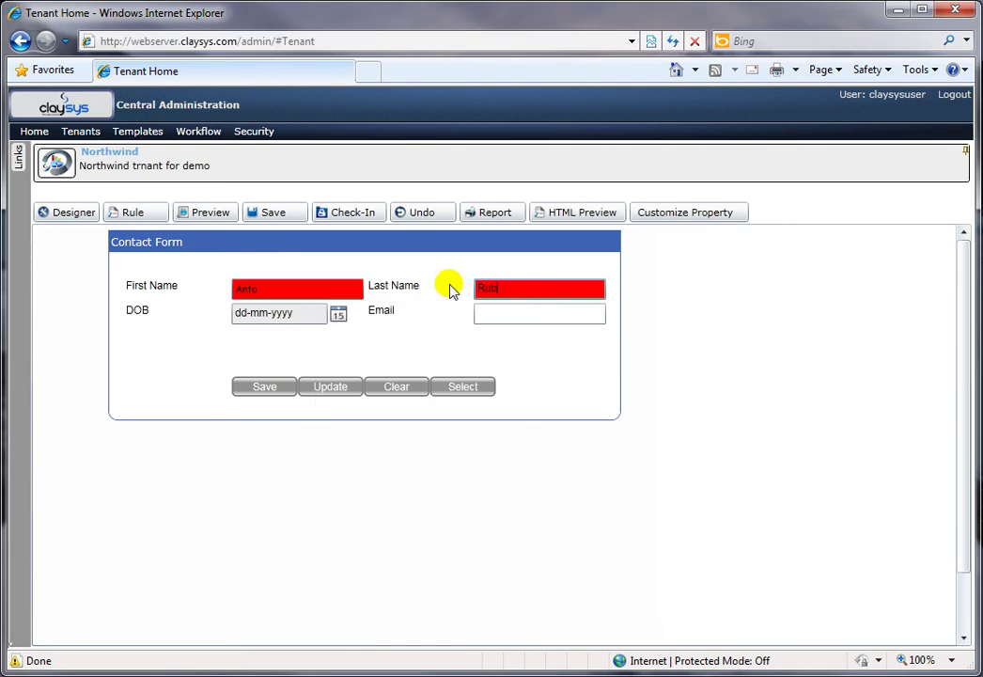
- Pick the contact's date of birth in the DOB calendar, choosing the year, month and day
click(338, 314)
click(410, 342)
click(392, 340)
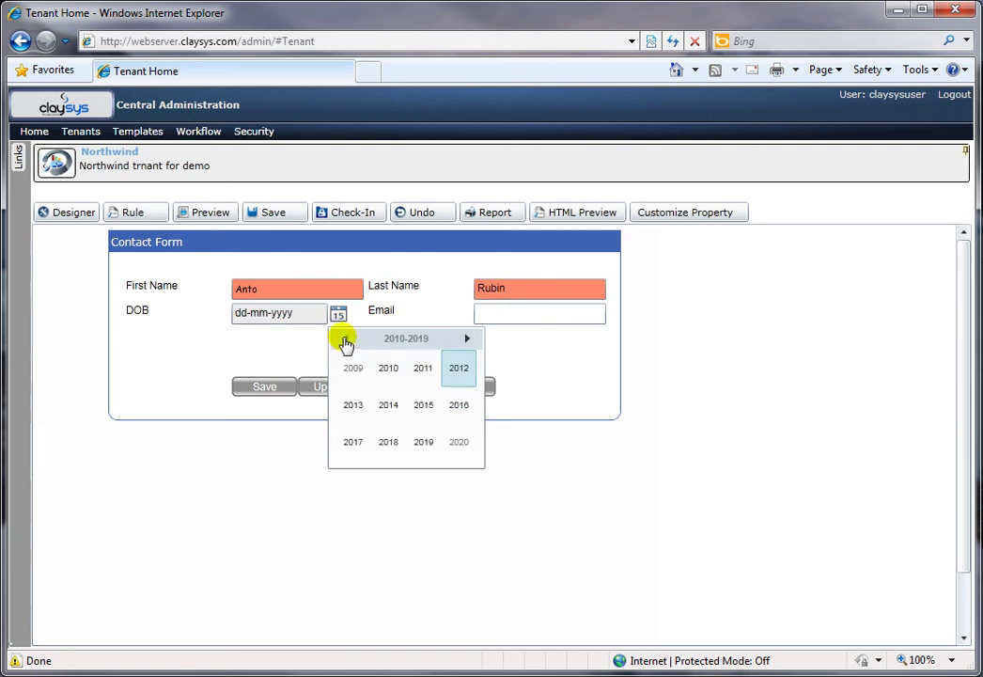
click(345, 338)
click(345, 339)
click(345, 338)
click(345, 339)
click(467, 338)
click(424, 404)
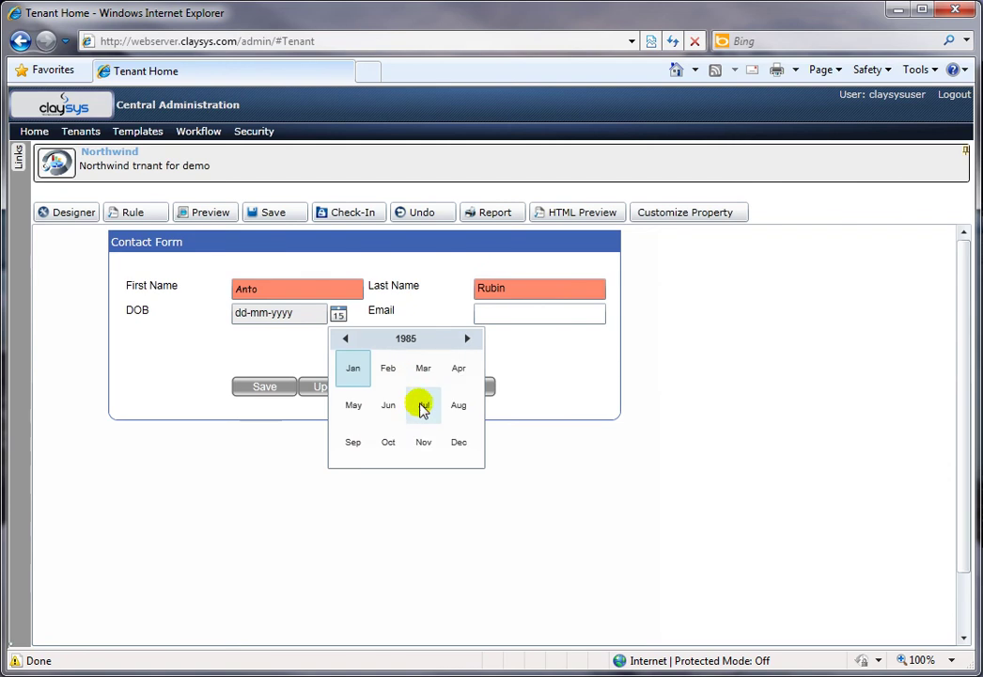
click(389, 405)
click(375, 399)
- Fill in the contact's e-mail and save the contact record from the previewed form
click(490, 313)
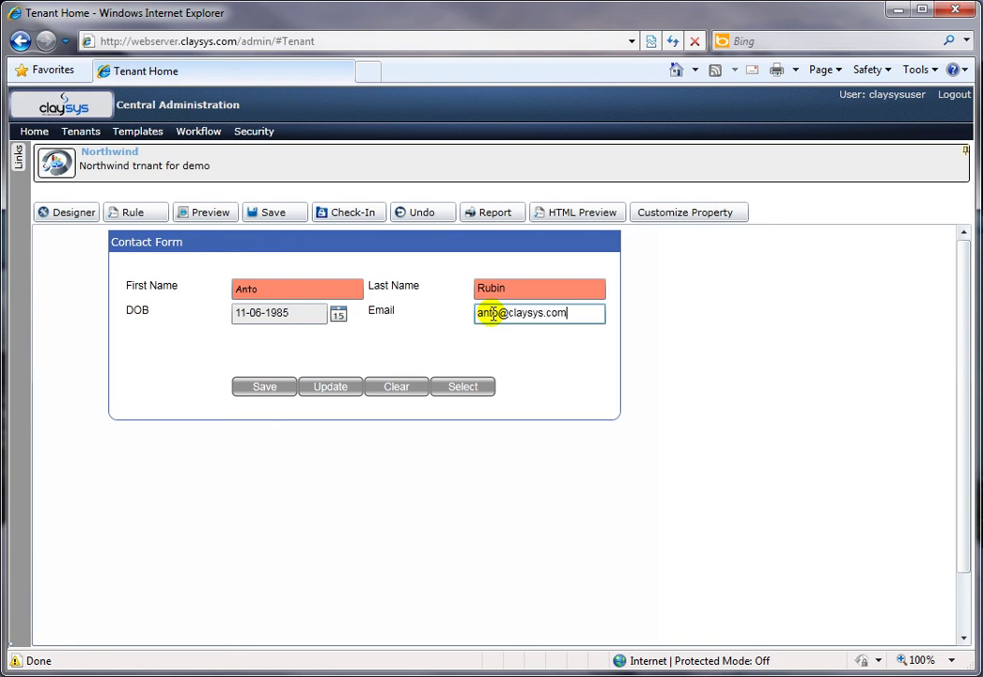
click(266, 388)
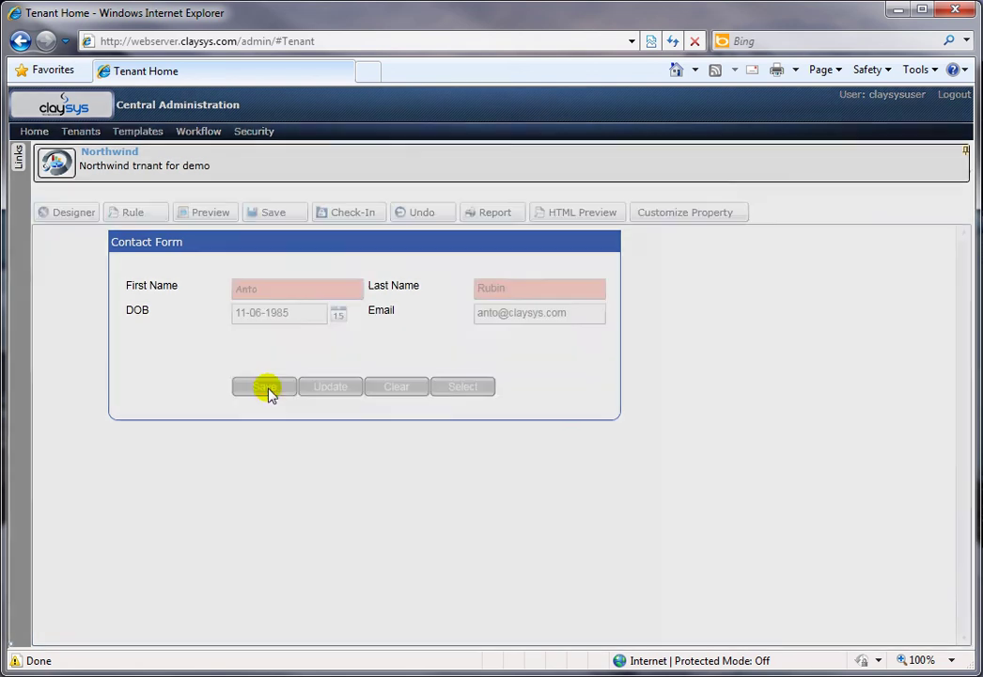
click(492, 267)
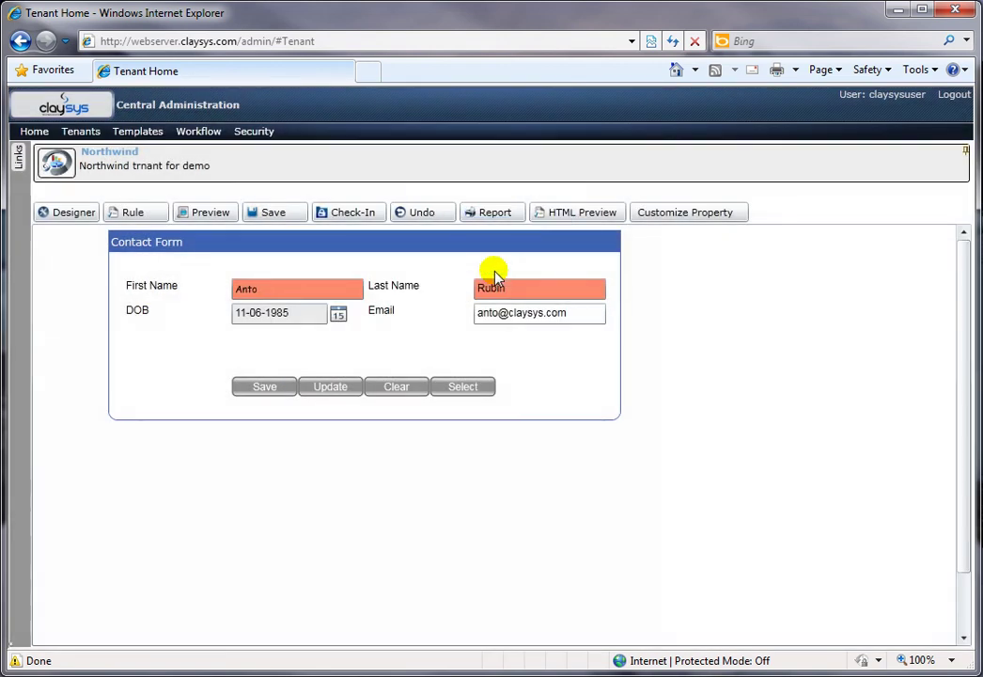